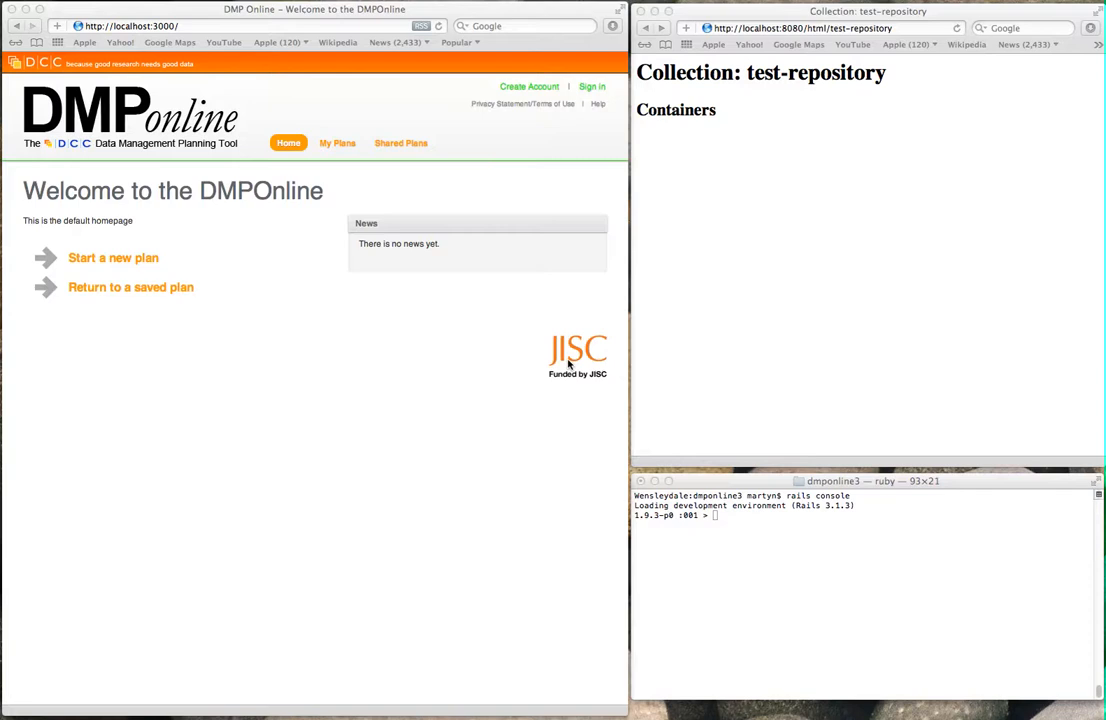
Step: Sign in with the administrator email and password, then open the Admin Area's empty Repositories list
click(606, 173)
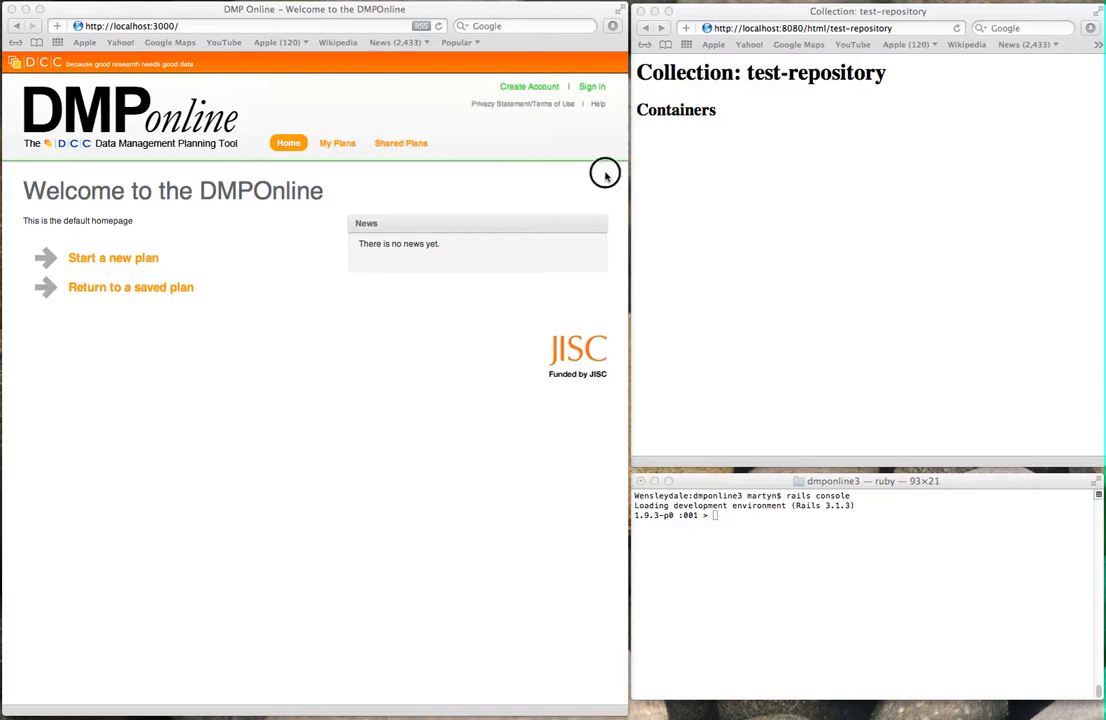
click(592, 87)
click(382, 183)
text(admin)
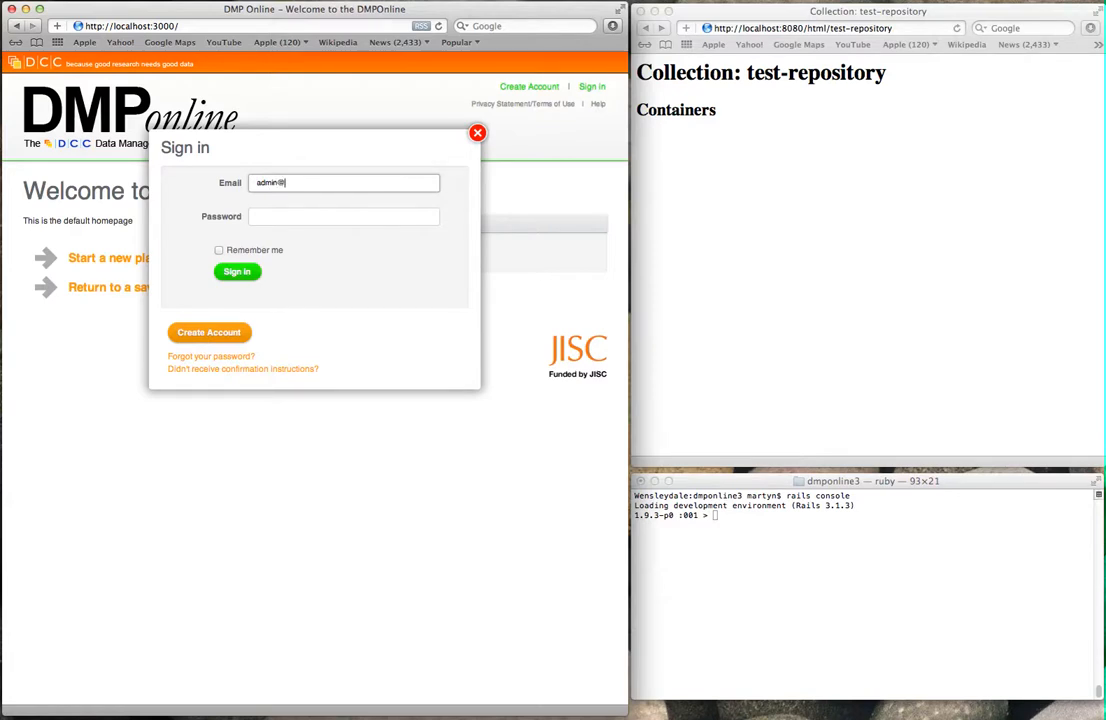
text(@example.com)
key(Tab)
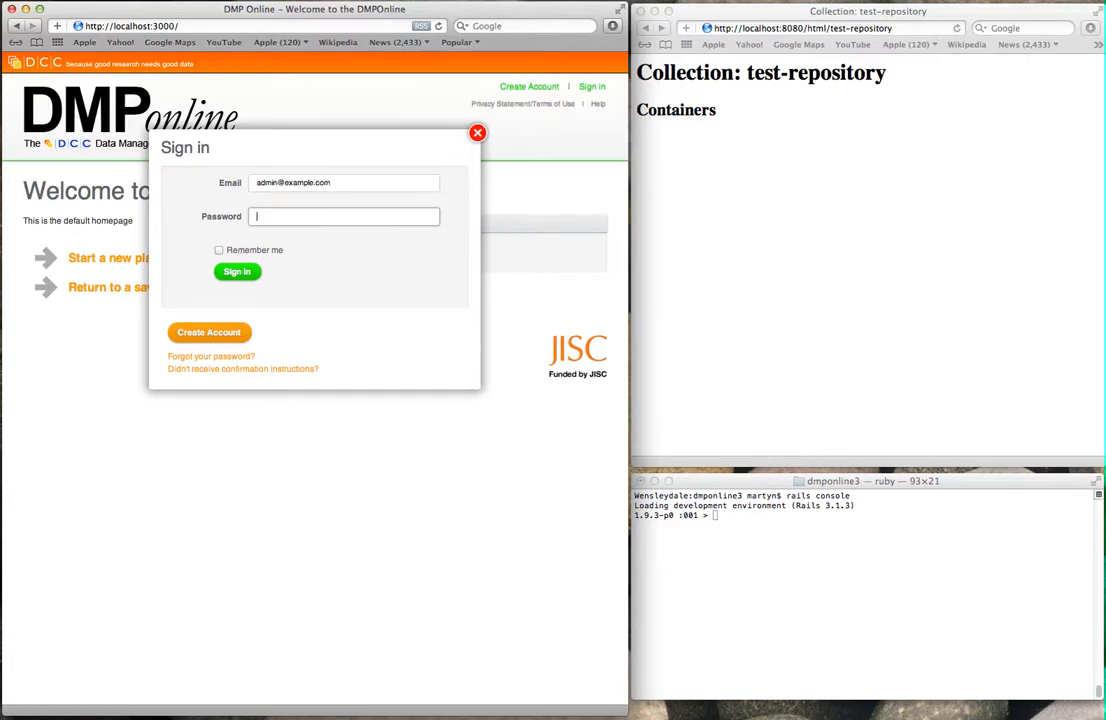
text(••••••)
key(Return)
click(540, 88)
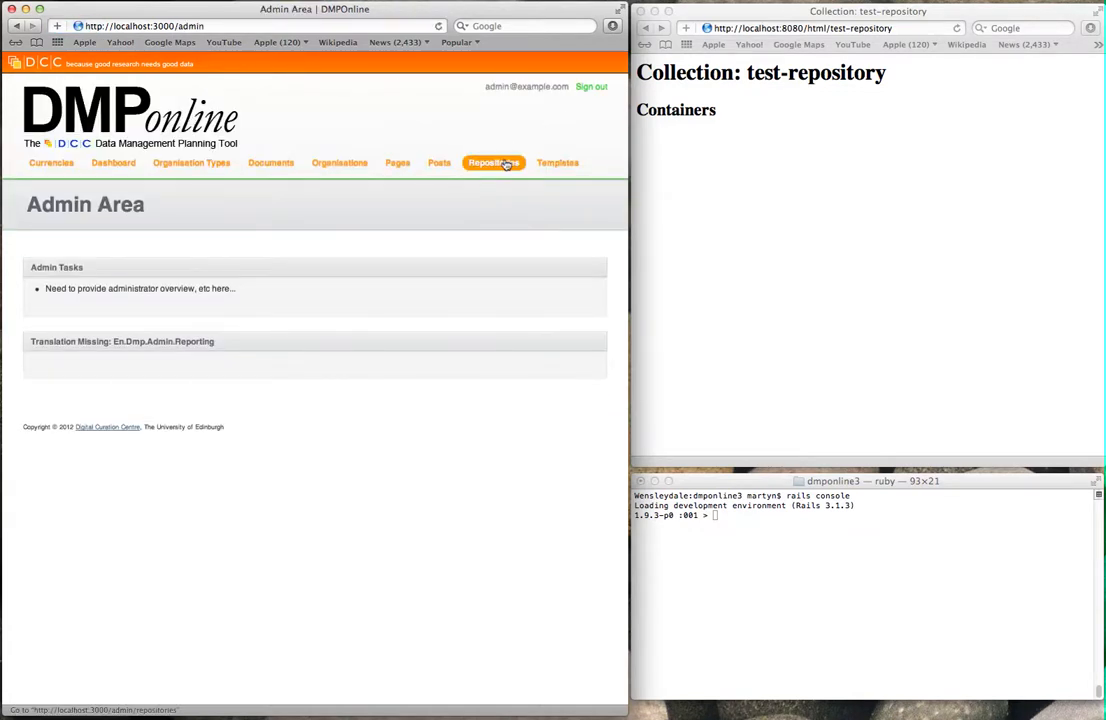
click(507, 164)
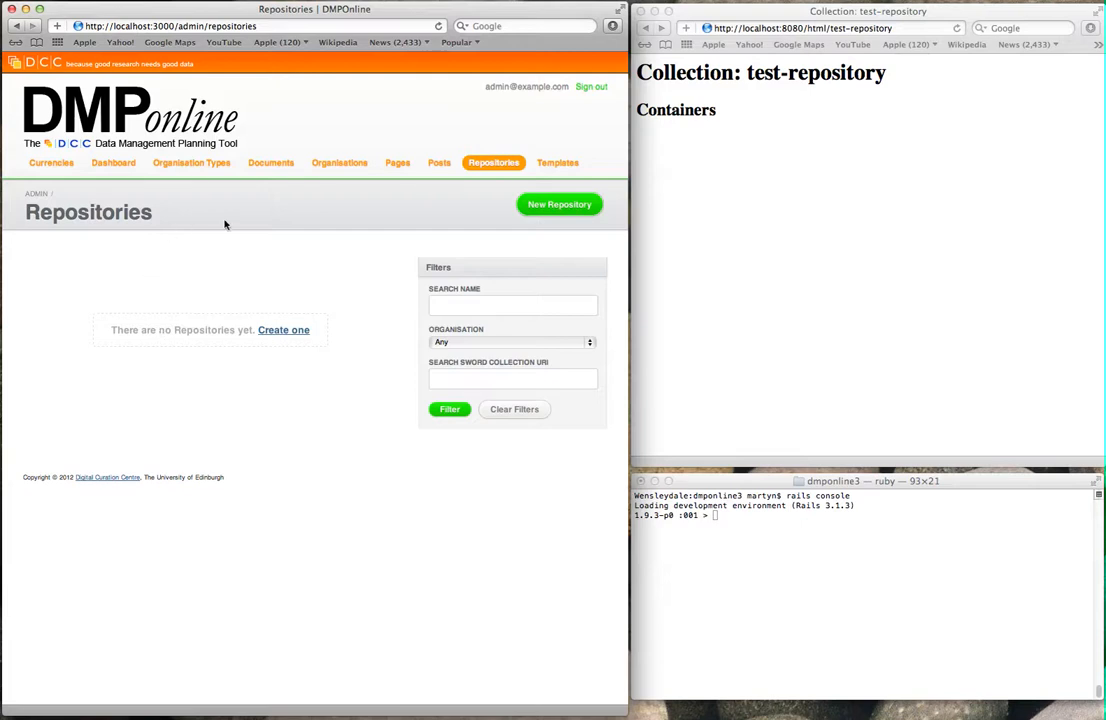
Step: Start a Test Repository for The University of Edinburgh with SWORD URI, credentials and administrator contact details
click(290, 336)
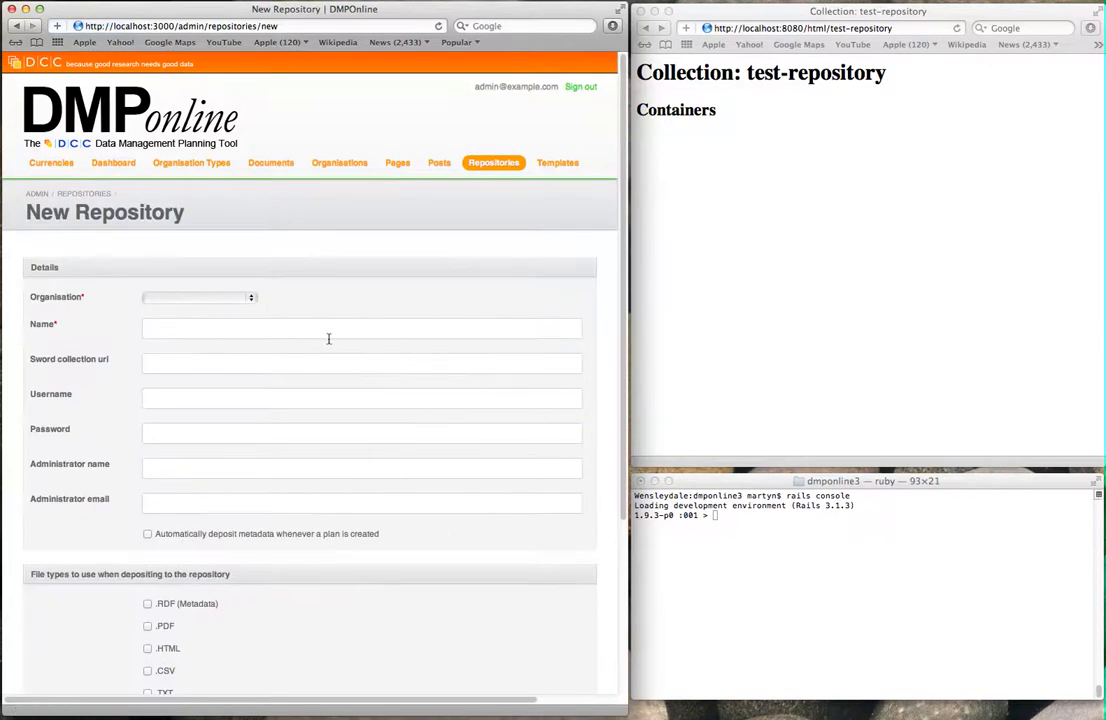
click(210, 296)
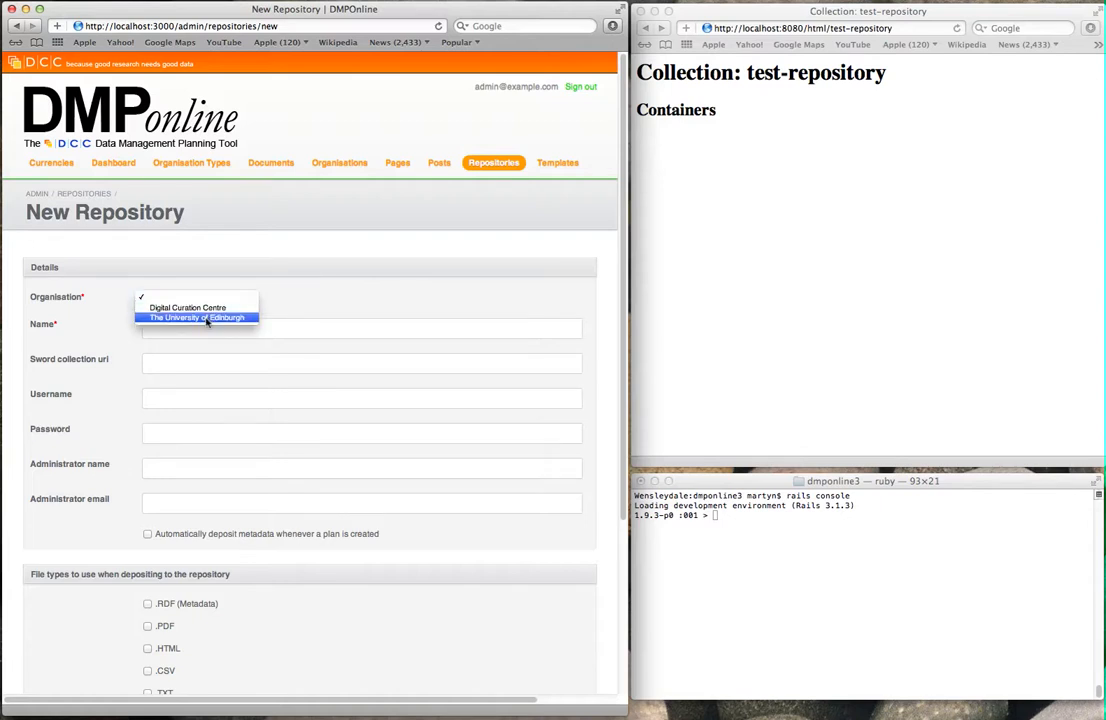
click(205, 318)
click(197, 328)
text(Test Repository)
key(Tab)
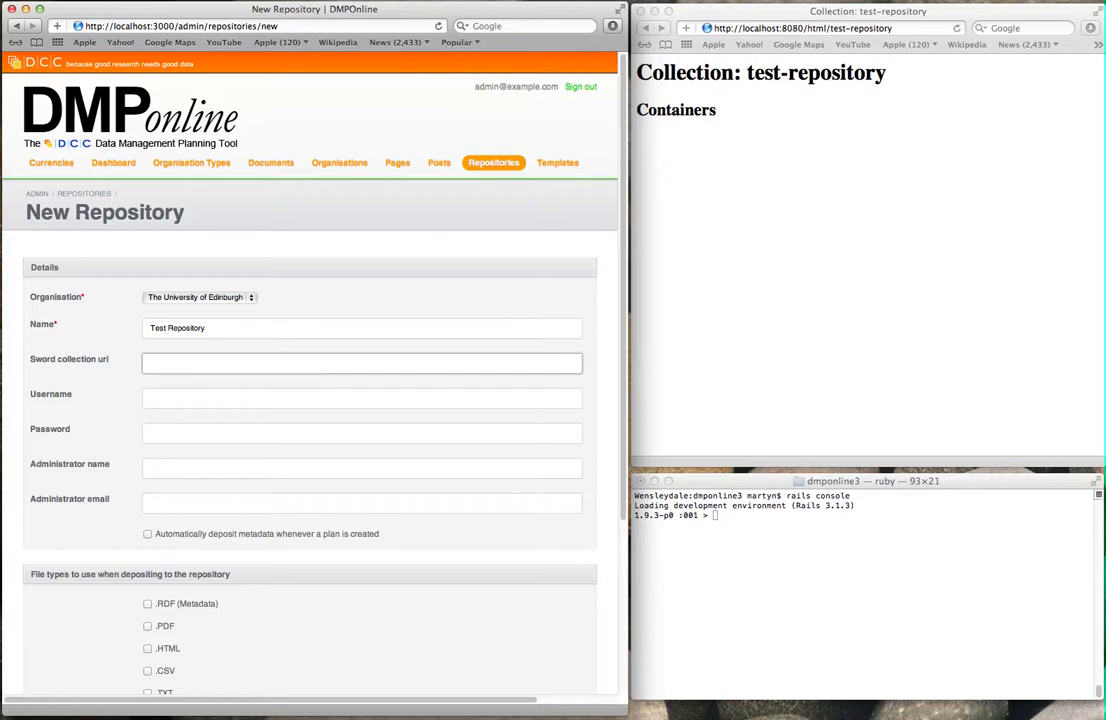
text(http://localhost:8080/col-uri/test-repository)
click(230, 395)
text(s)
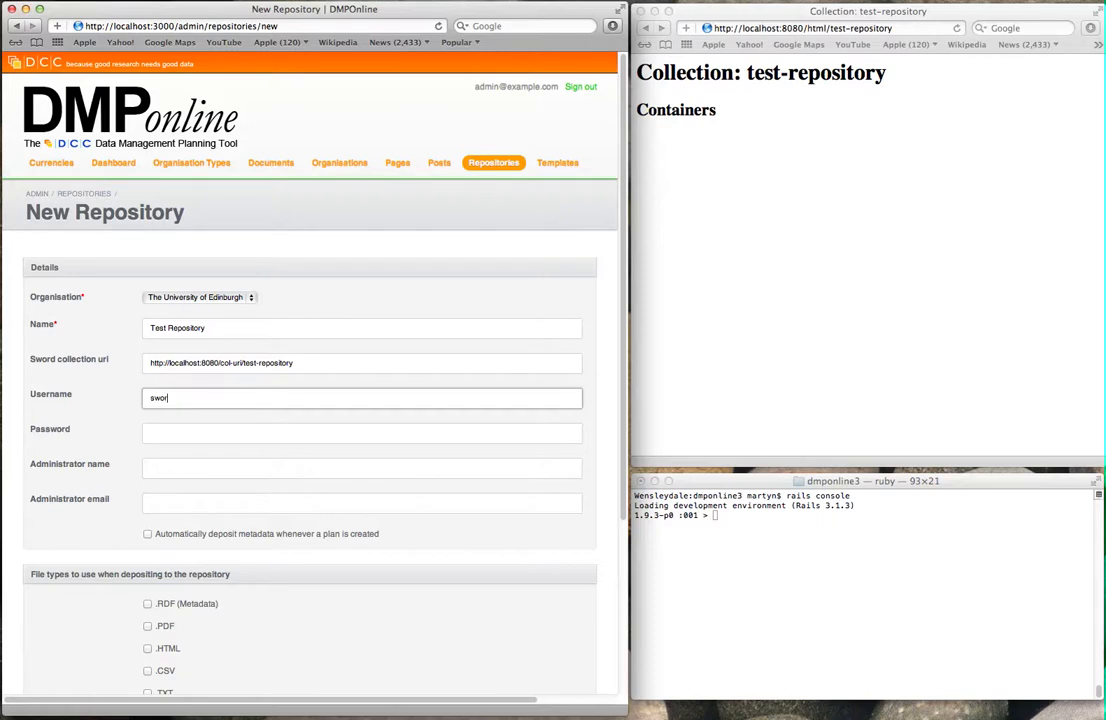
key(Tab)
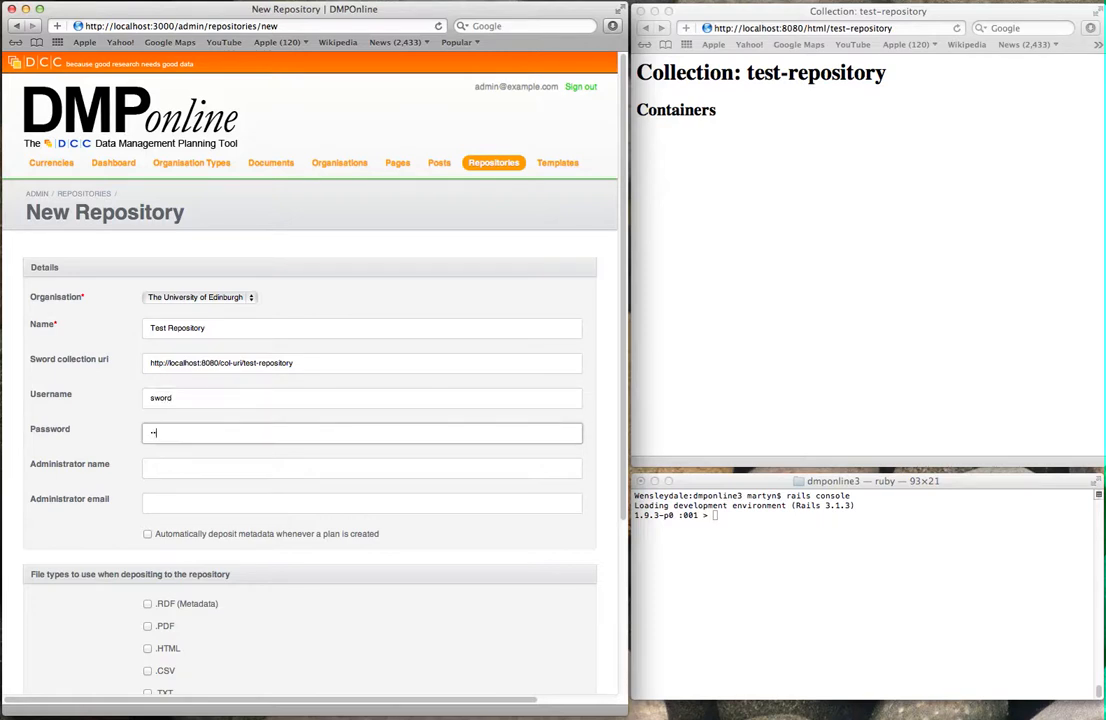
click(205, 465)
text(Martyn)
key(Tab)
text(admin@example.)
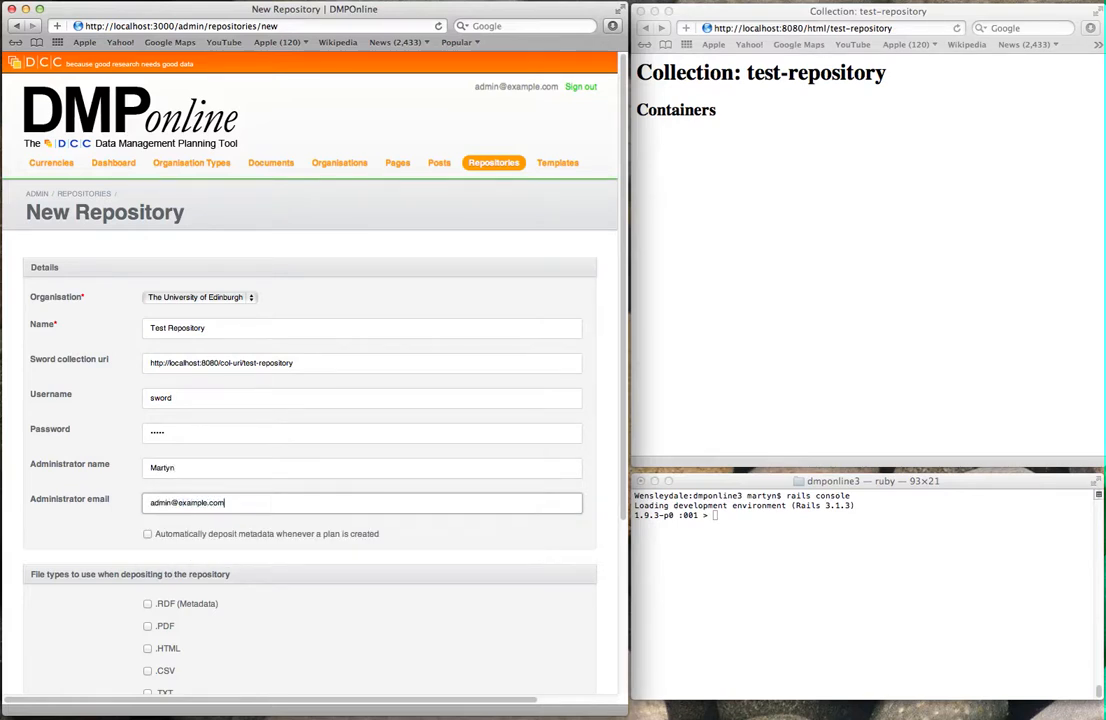
Step: Enable automatic metadata deposit, include RDF, PDF, TXT and DOCX files, and create the repository
scroll(390, 395, down, 3)
scroll(391, 395, down, 2)
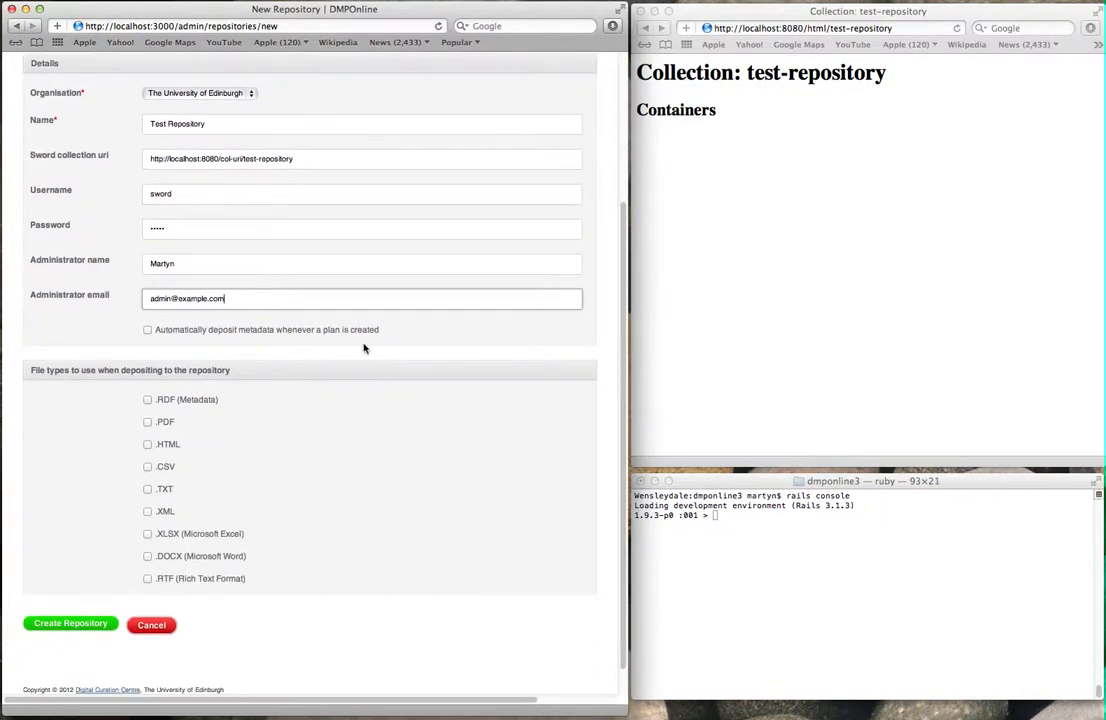
click(232, 332)
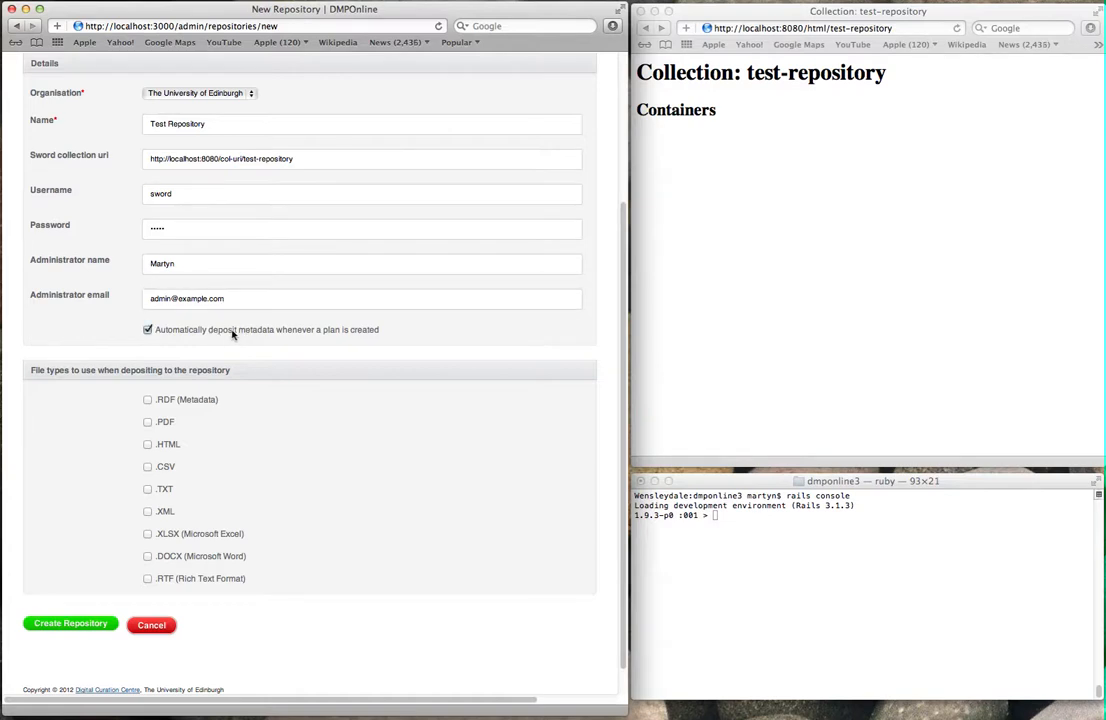
scroll(197, 420, down, 2)
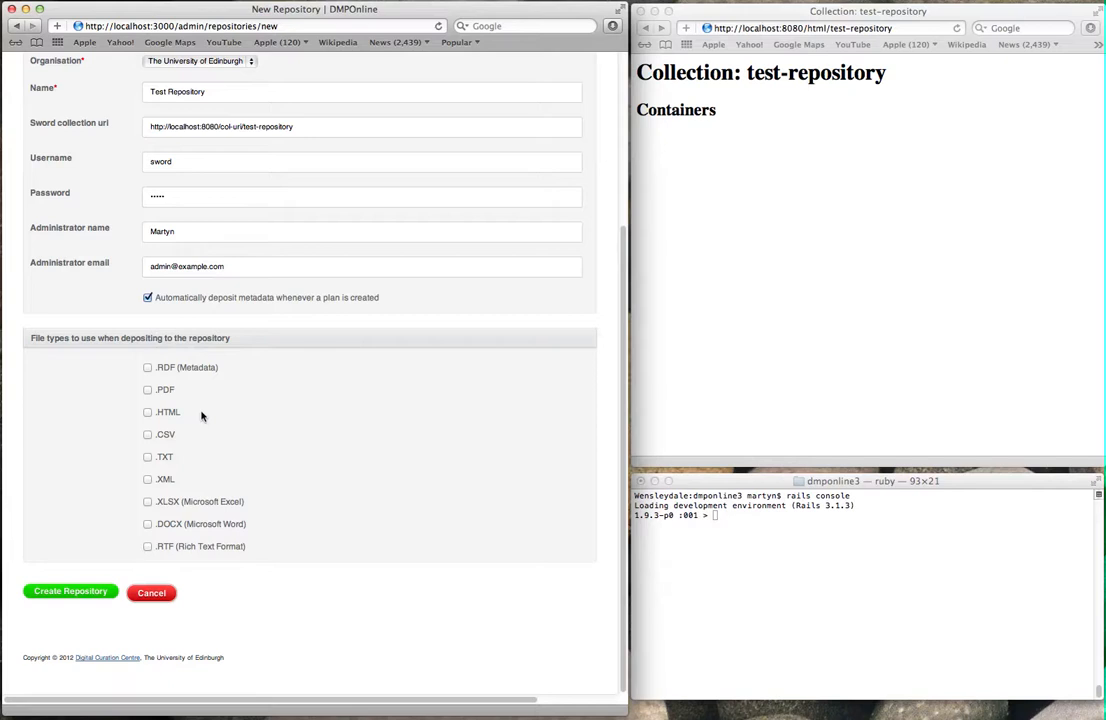
click(165, 368)
click(166, 391)
click(155, 458)
click(175, 524)
click(70, 592)
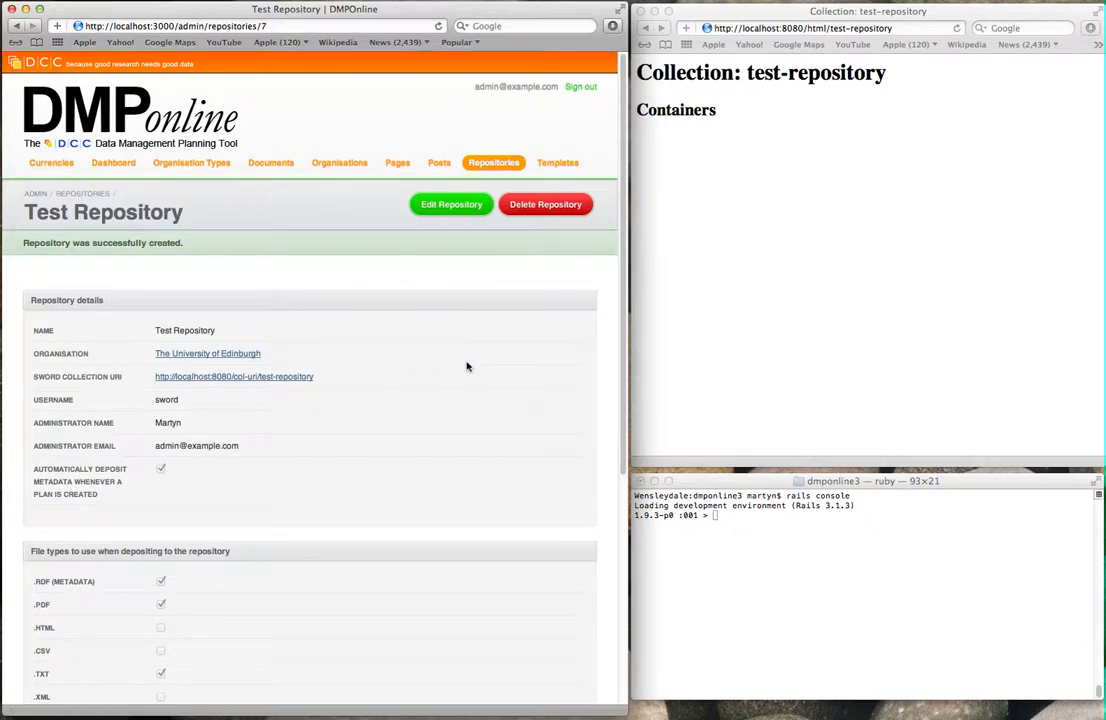
scroll(464, 378, down, 5)
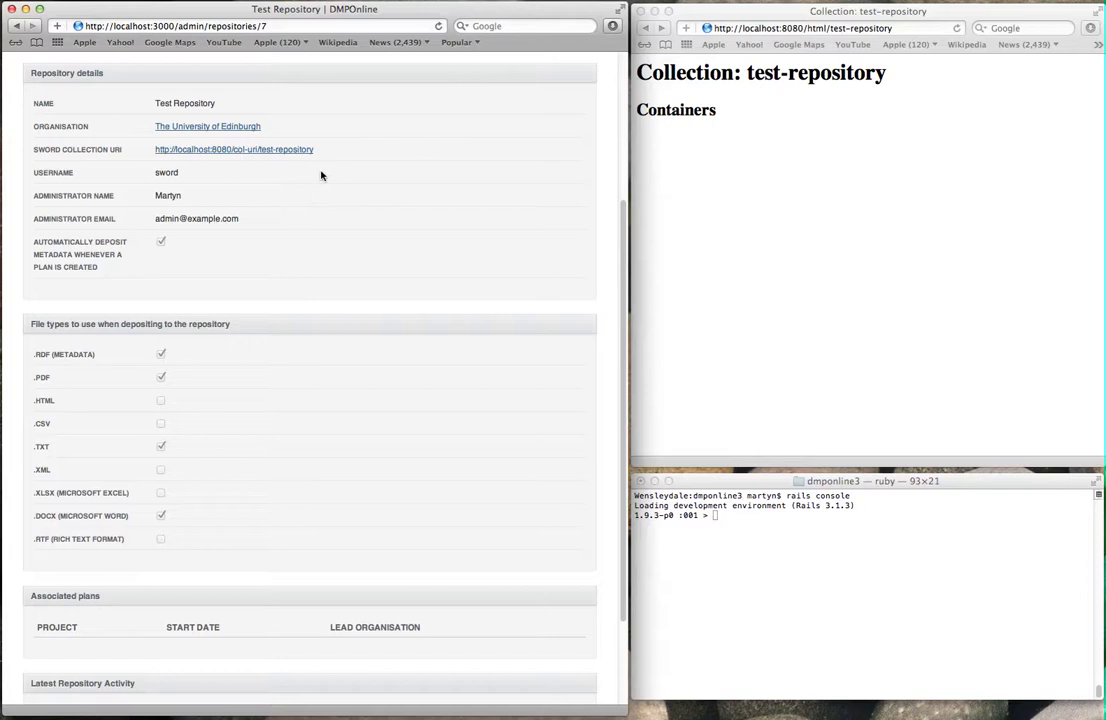
scroll(333, 375, down, 3)
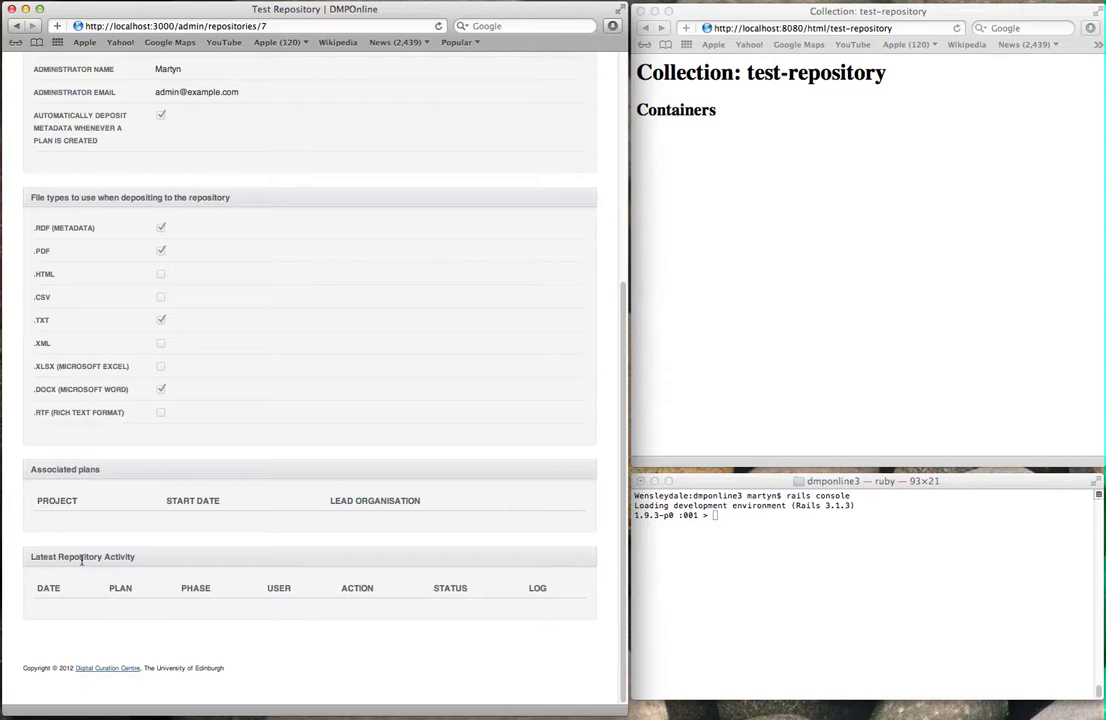
scroll(216, 276, up, 5)
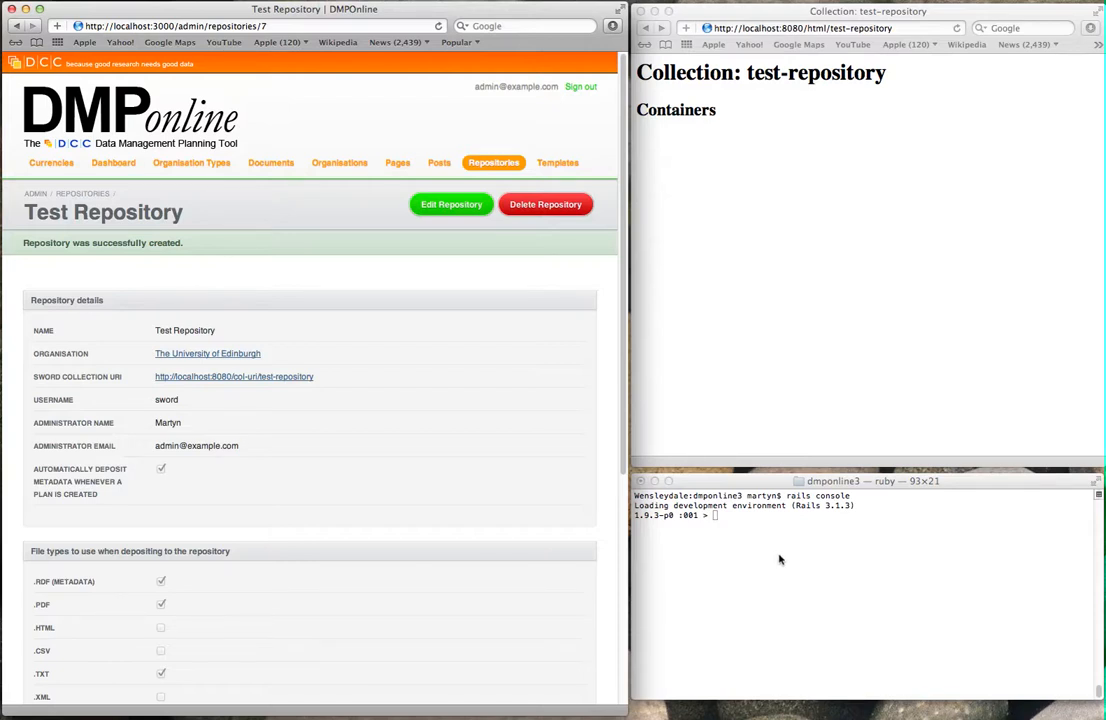
click(953, 178)
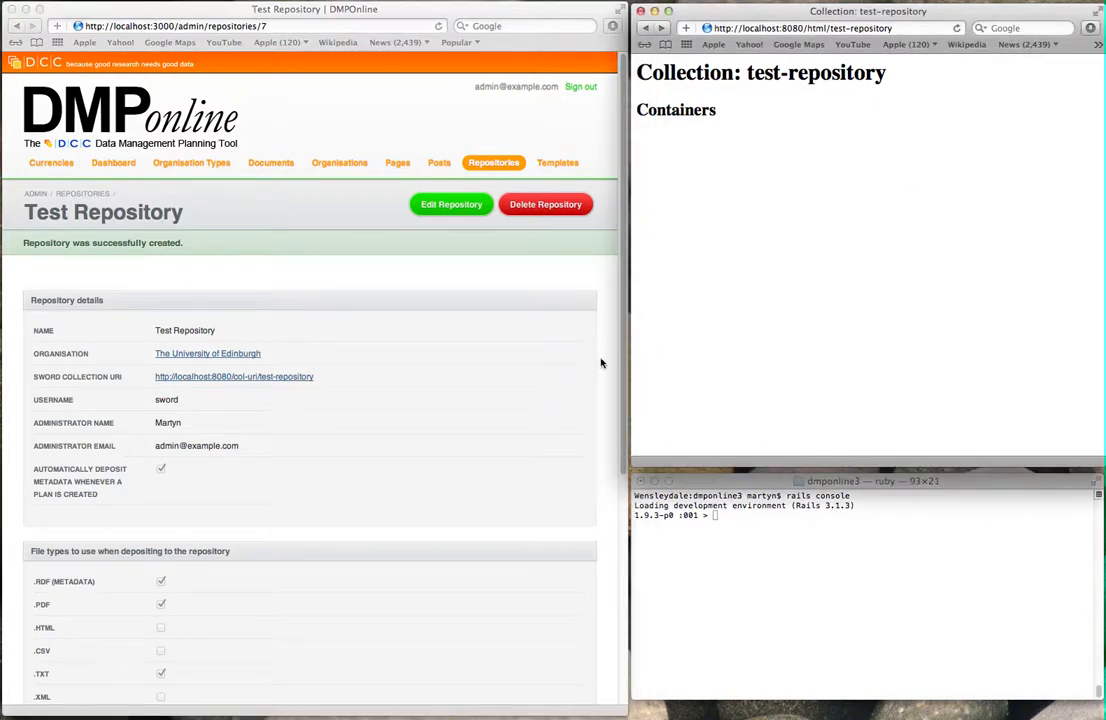
click(543, 325)
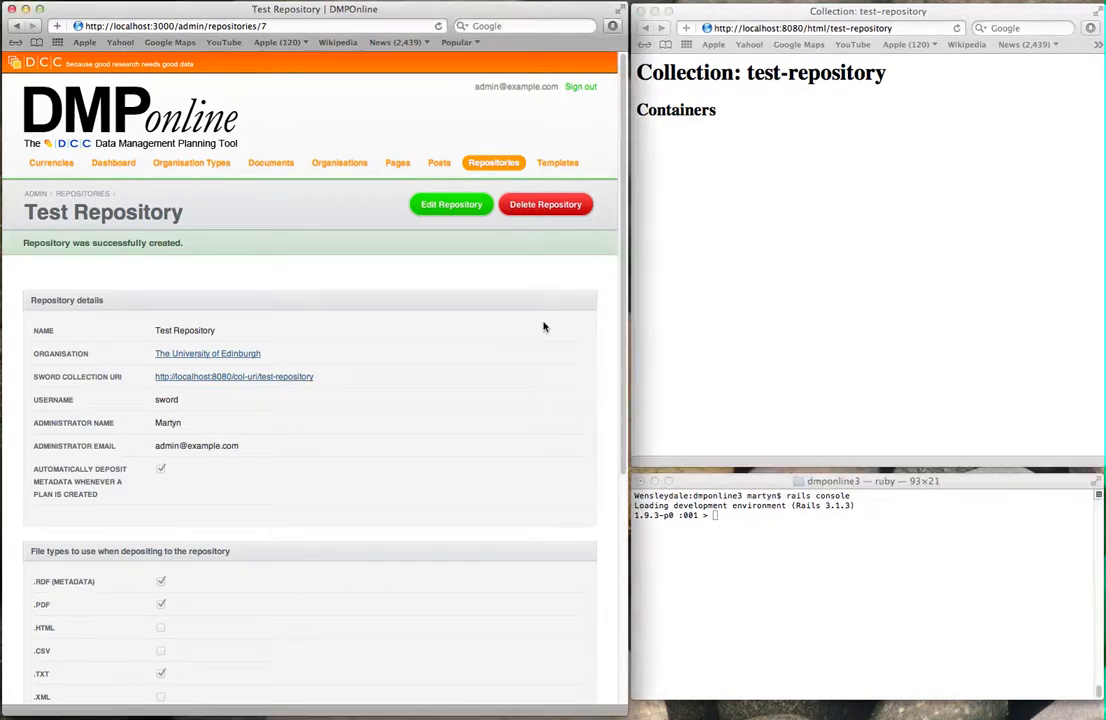
Step: Start a new plan named My Plan with Pound Sterling currency and a 546546 budget
click(80, 94)
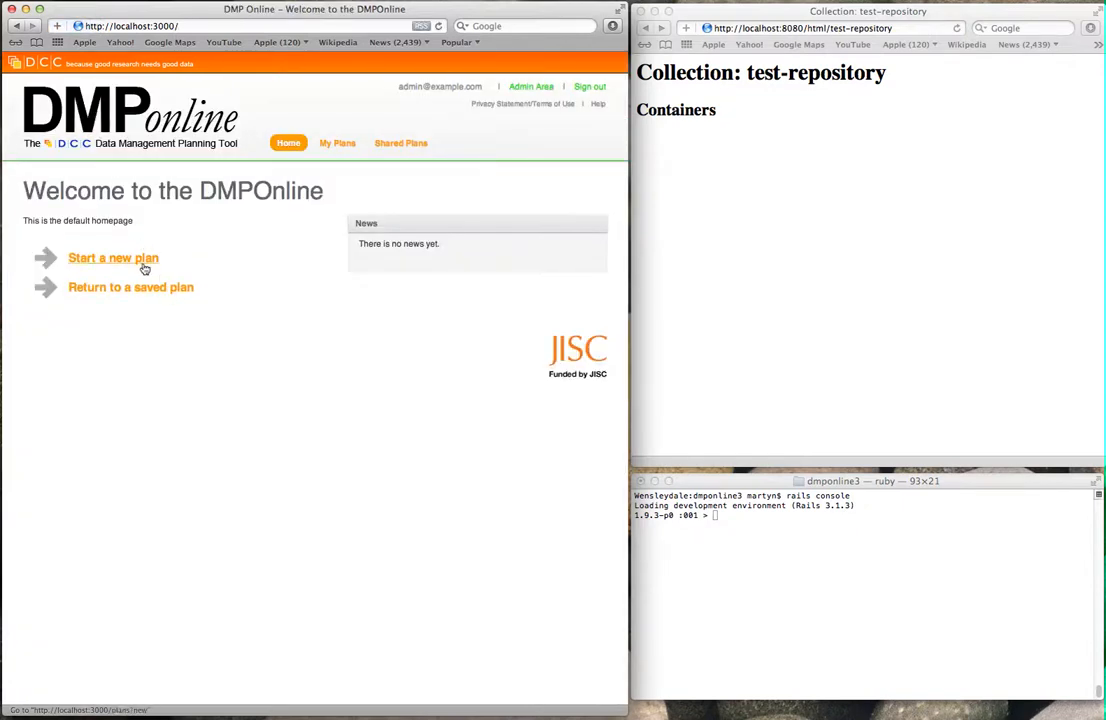
click(141, 258)
click(267, 261)
text(My Plan)
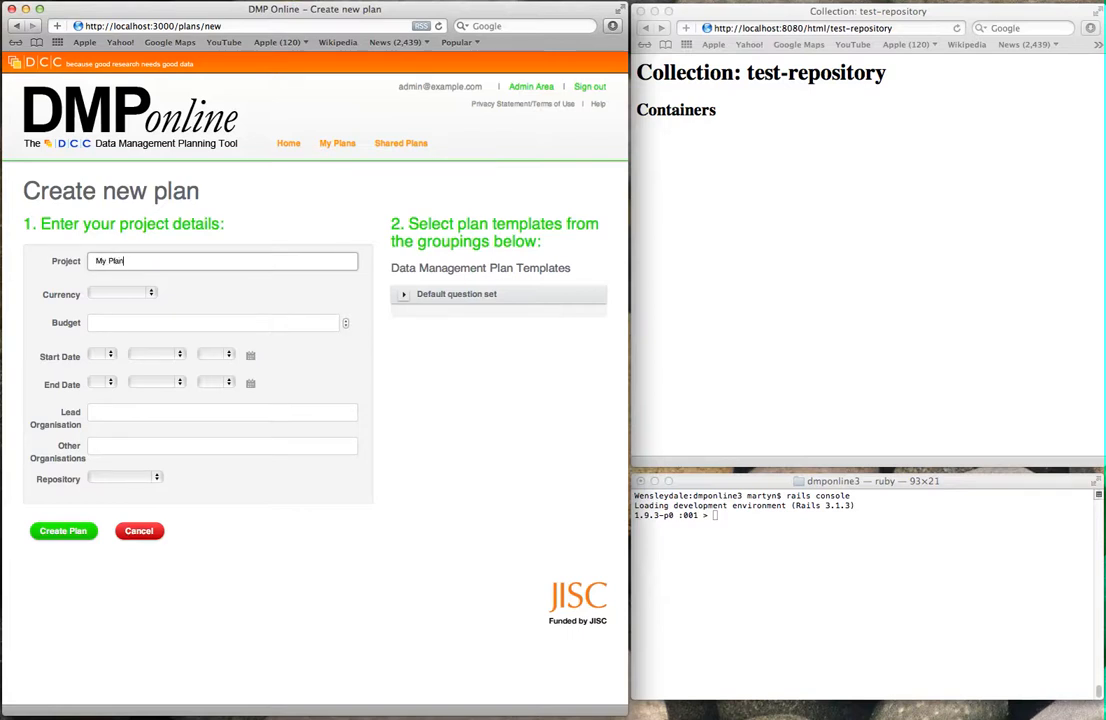
click(148, 292)
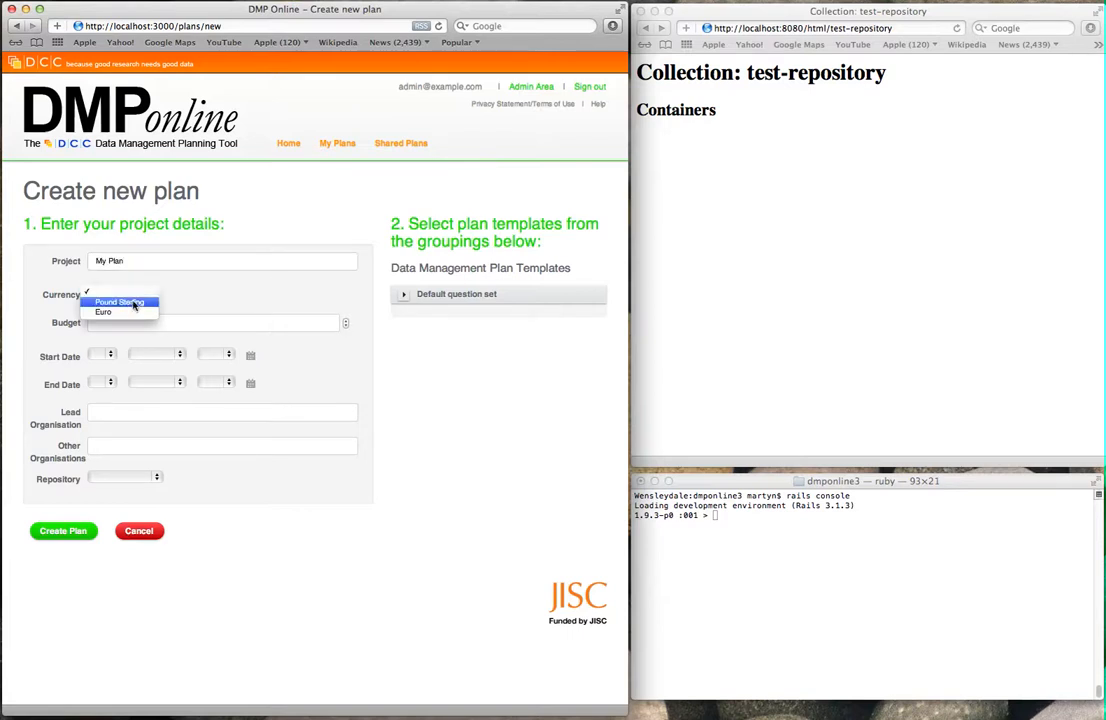
click(130, 303)
click(133, 321)
text(546546)
Step: Set the plan's start date to 2 February 2009 and end date to 5 June 2011
click(106, 355)
click(112, 374)
click(166, 355)
click(160, 382)
click(216, 356)
click(212, 386)
click(100, 383)
click(92, 427)
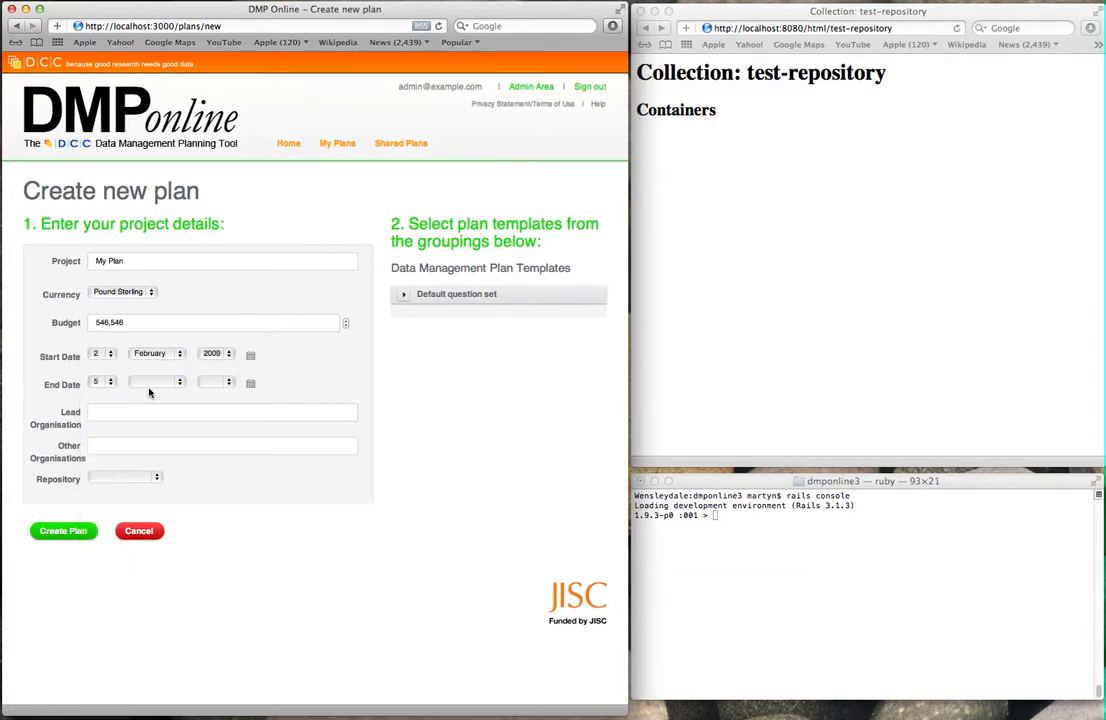
click(157, 382)
click(154, 440)
click(218, 382)
click(173, 444)
Step: Choose Test Organisation, Template1 and Test Repository, then create the plan
click(138, 413)
text(Test Organisation)
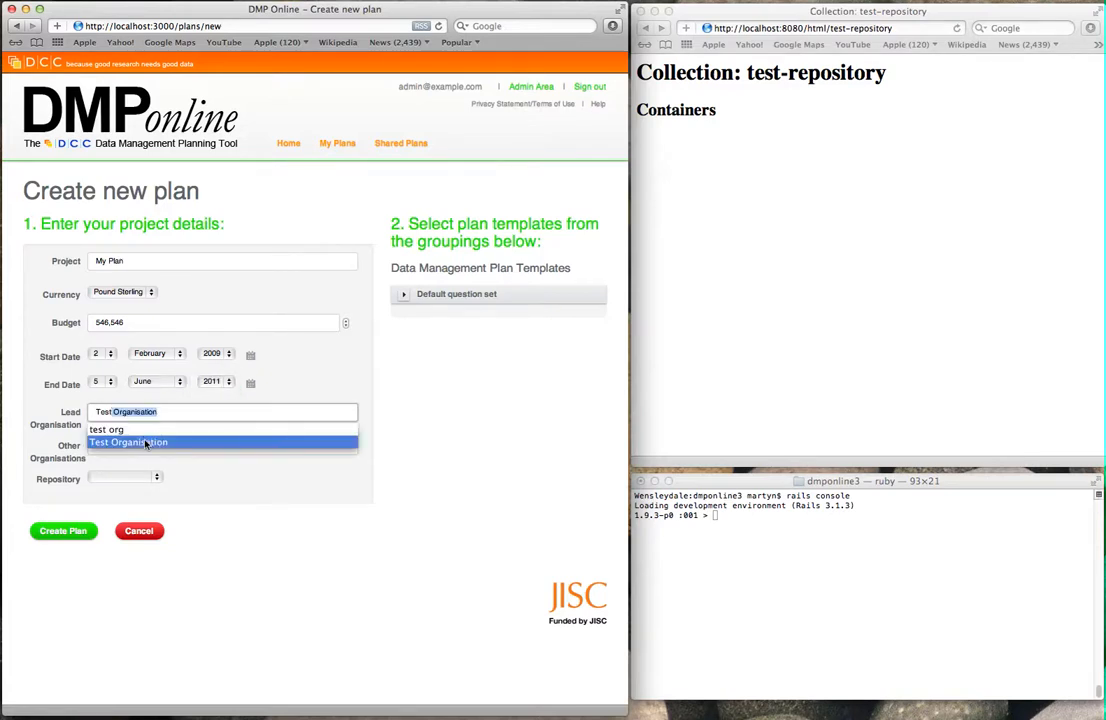
key(Tab)
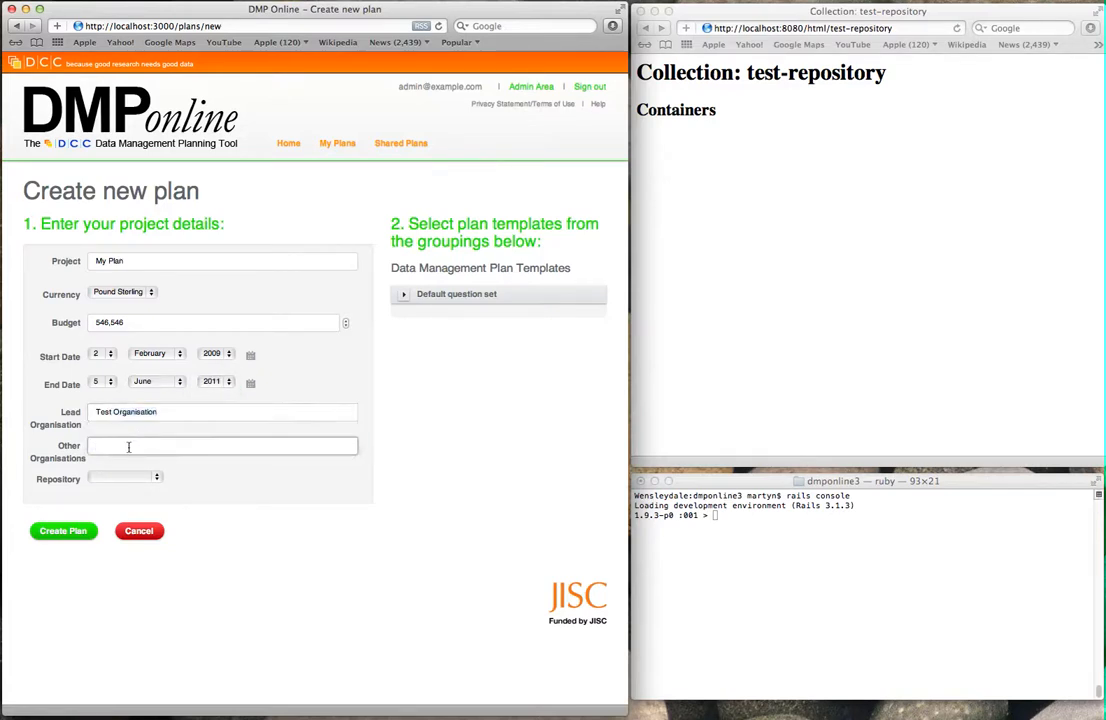
click(403, 294)
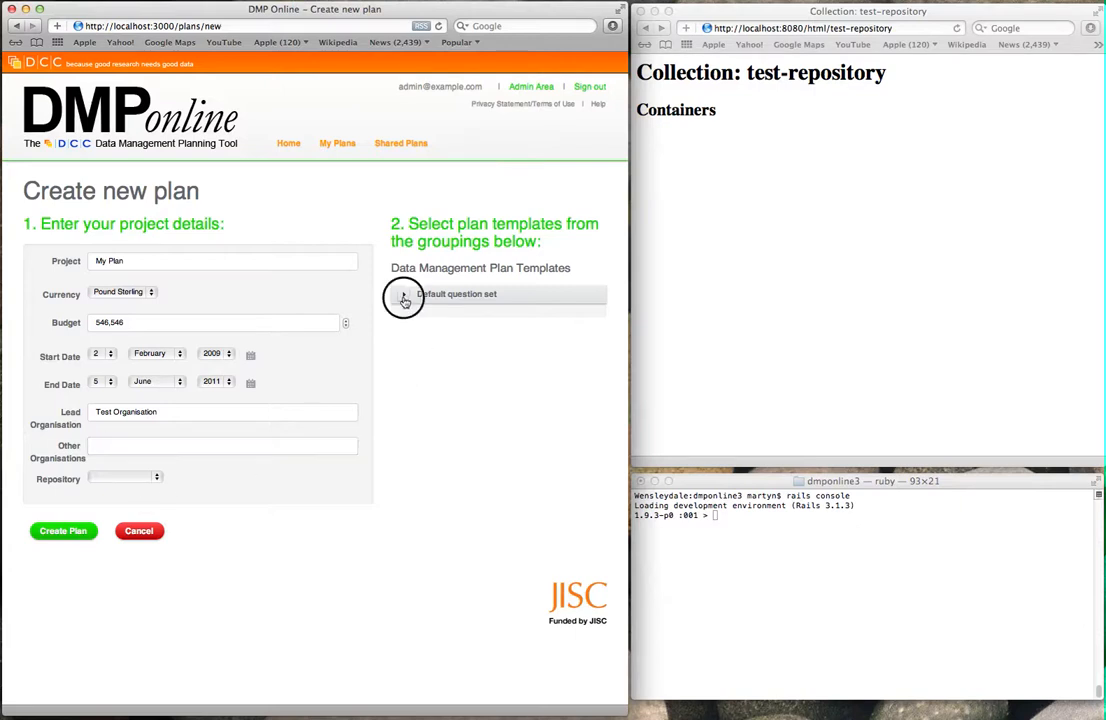
click(417, 334)
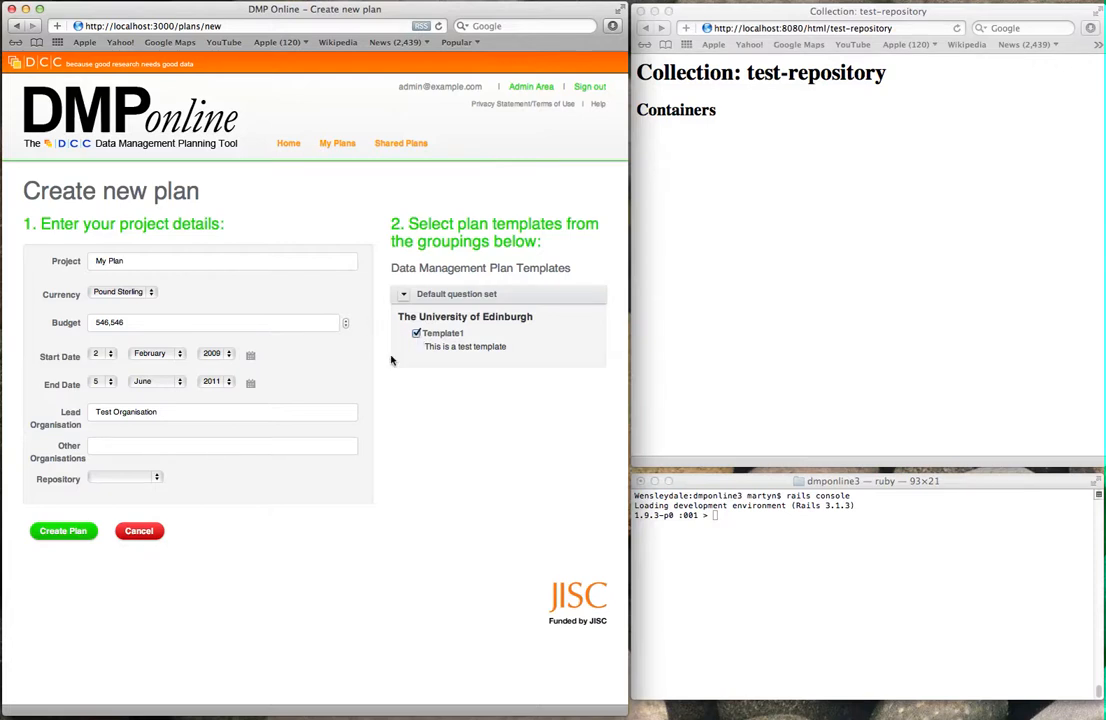
click(147, 479)
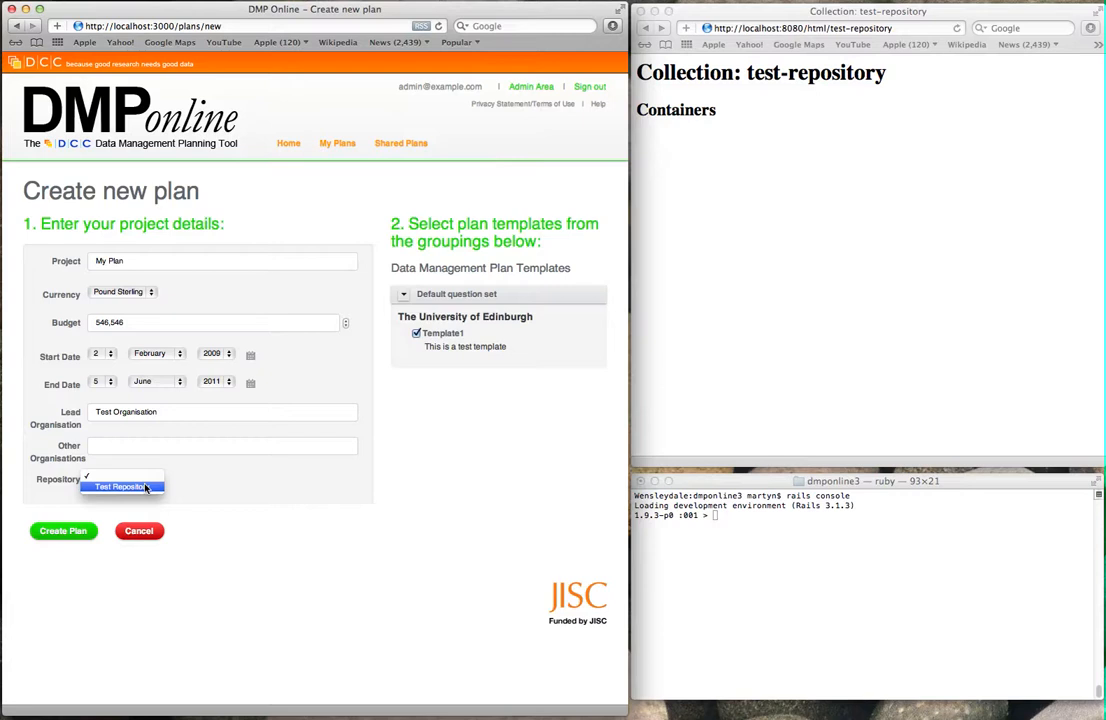
click(146, 487)
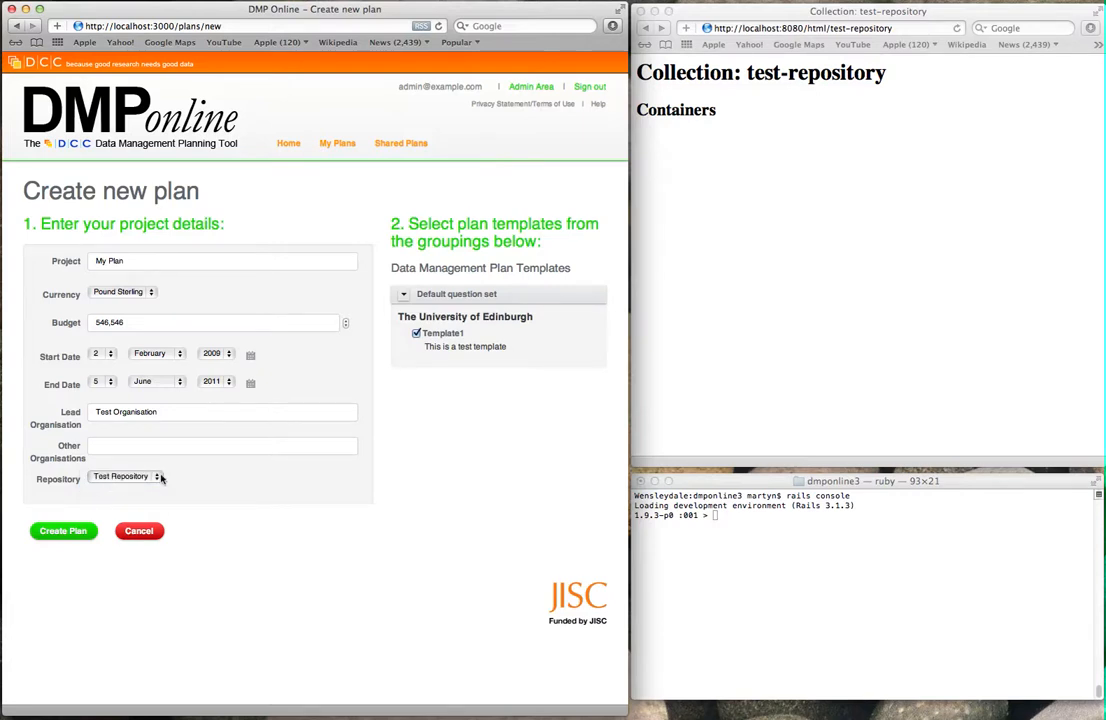
click(64, 535)
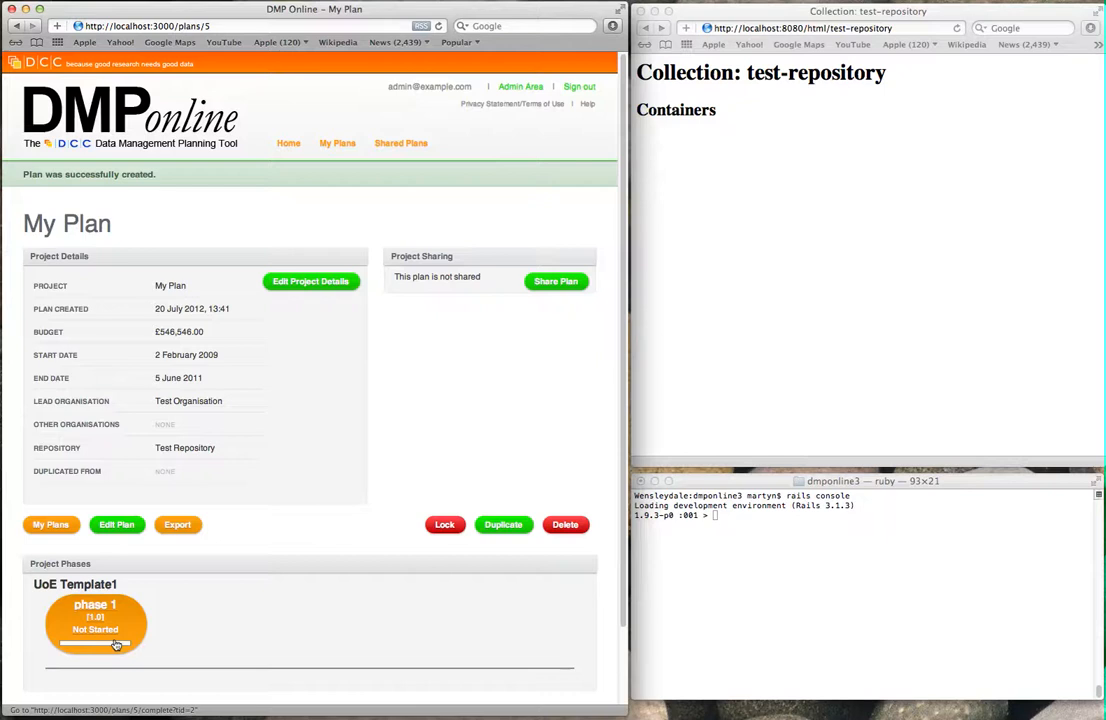
click(853, 311)
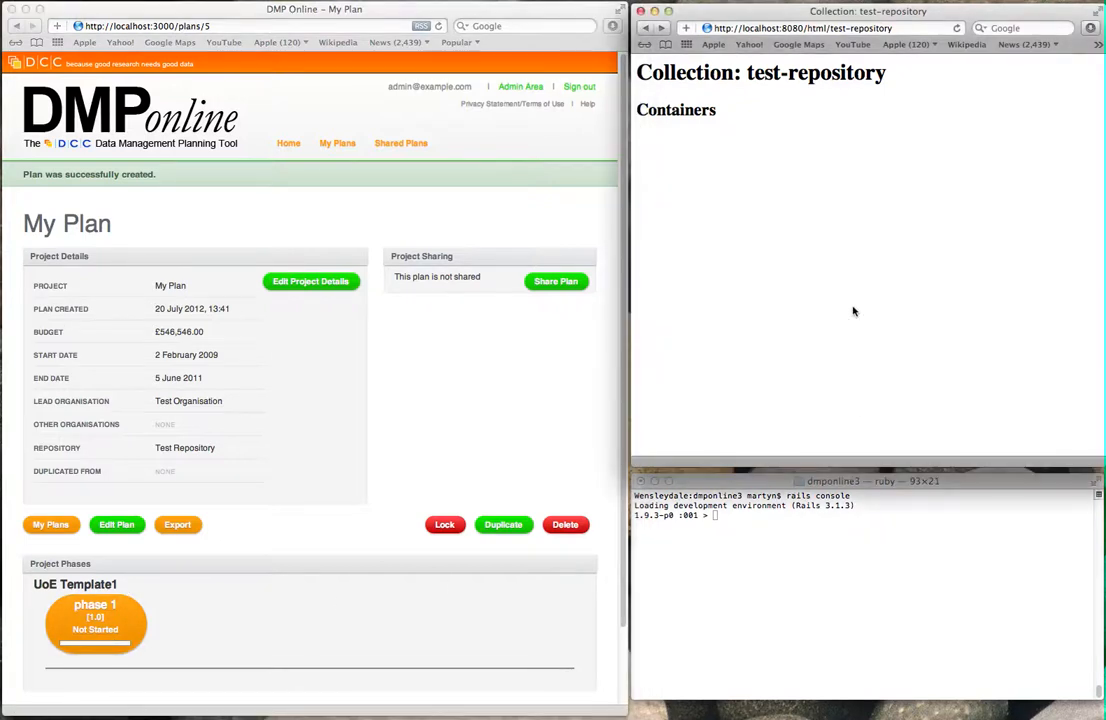
Step: Run RepositoryActionQueue.process in the rails console and reload the test-repository collection to see the new deposit
click(855, 516)
text(RepositoryActionQueue.process)
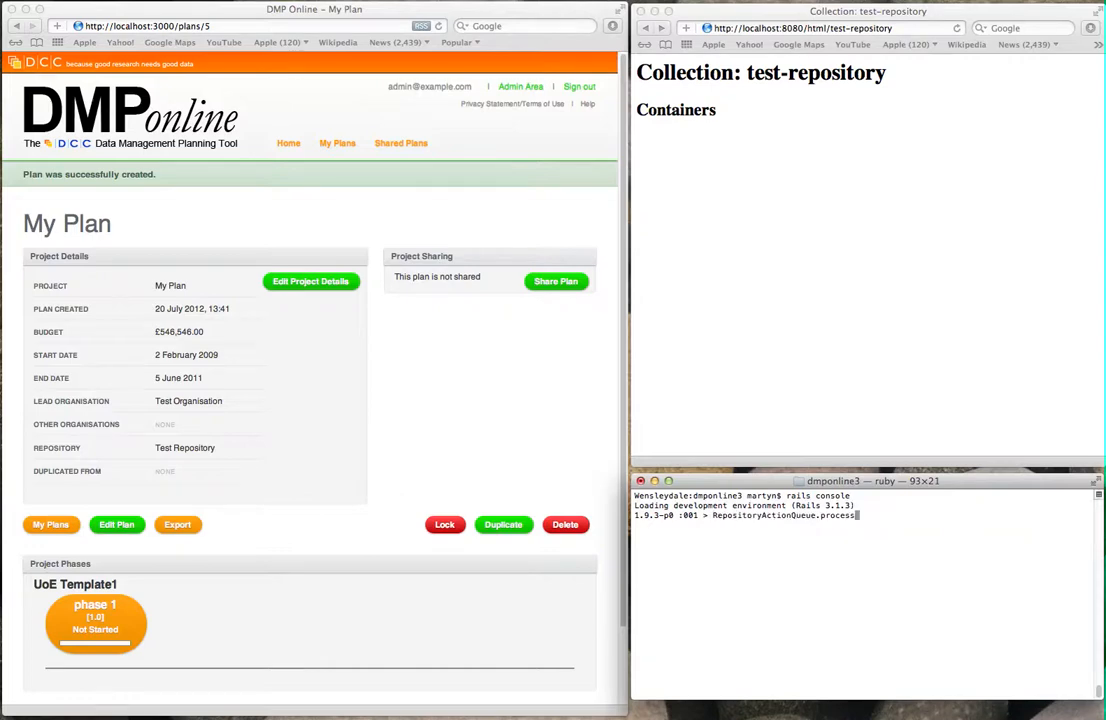
key(Return)
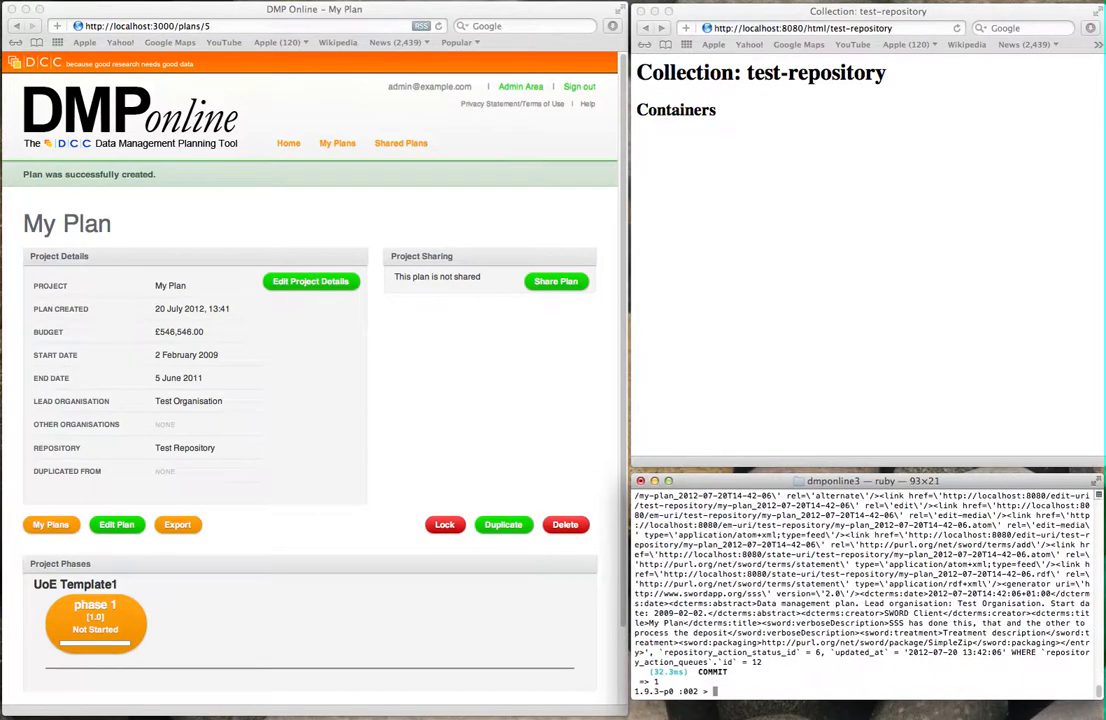
click(909, 264)
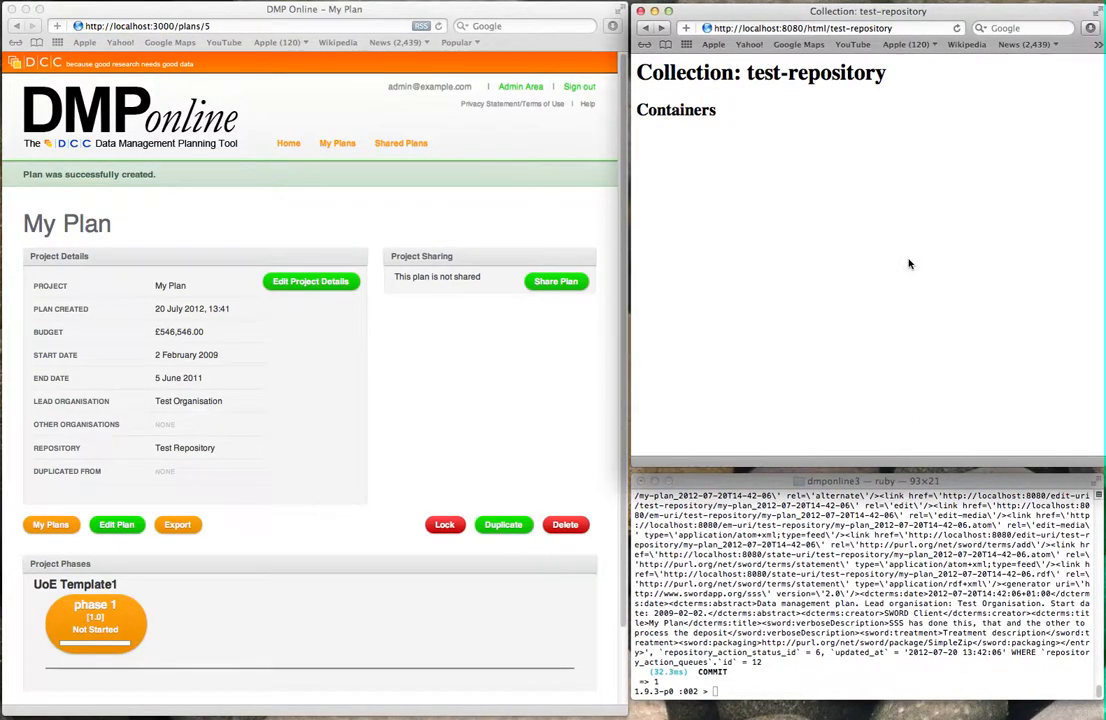
key(super+r)
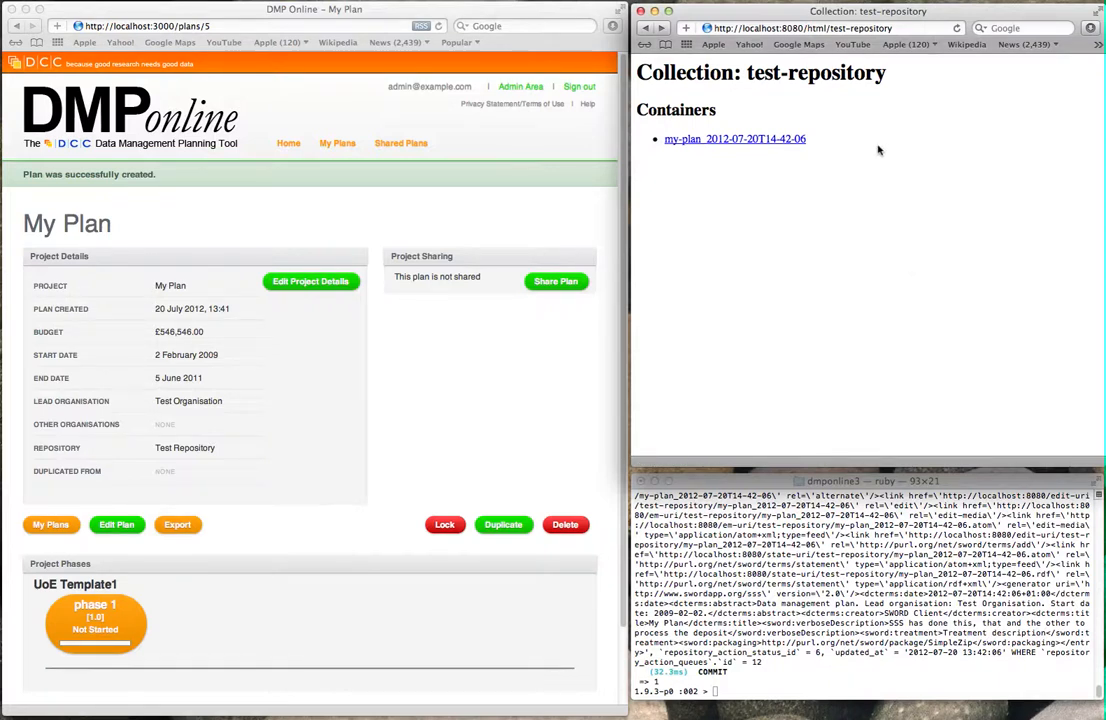
Step: Open the my-plan_2012-07-20T14-42-06 item page, then open My Plan's phase 1 in DMPonline
click(772, 143)
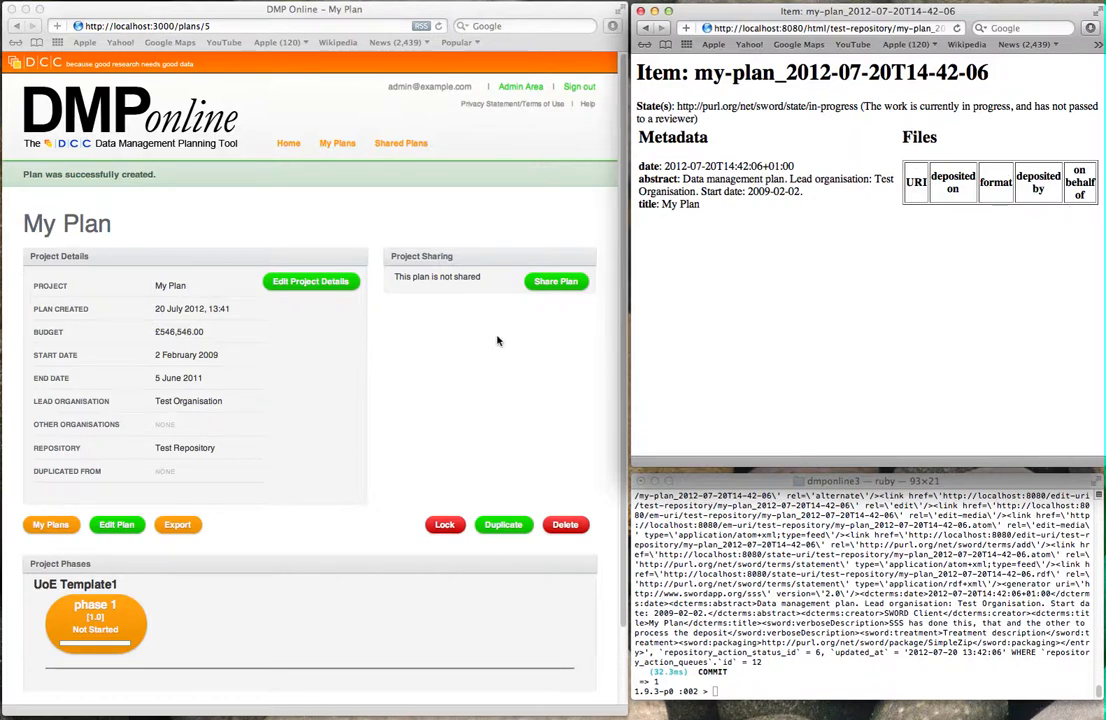
click(461, 367)
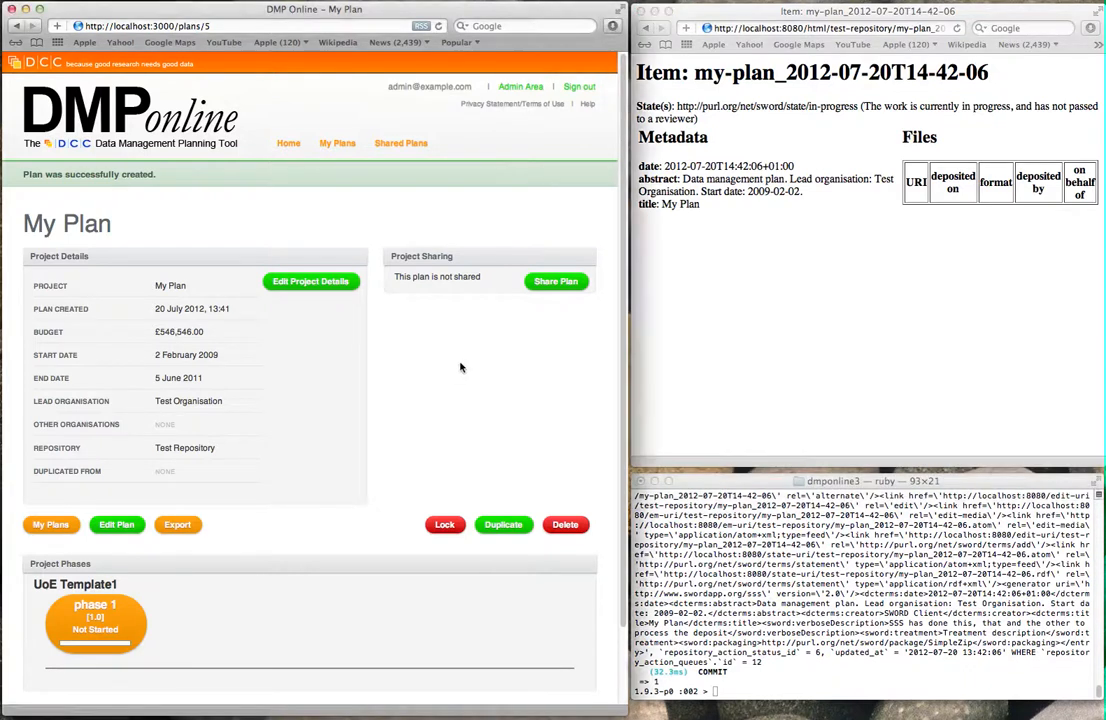
scroll(321, 584, down, 2)
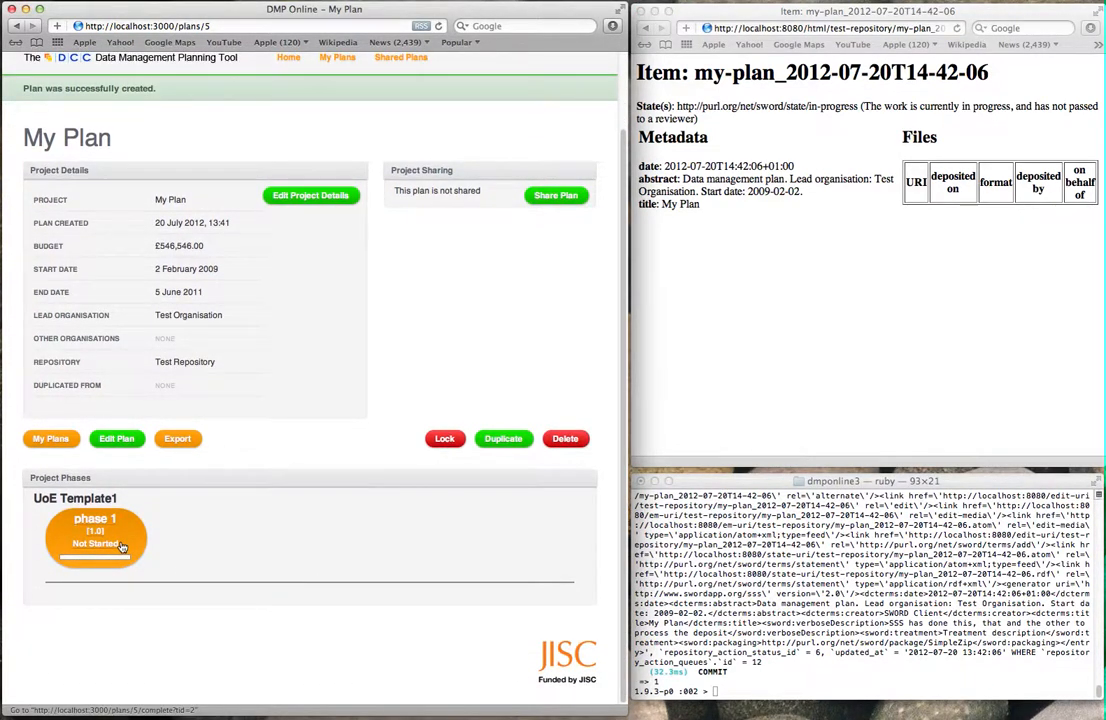
click(120, 546)
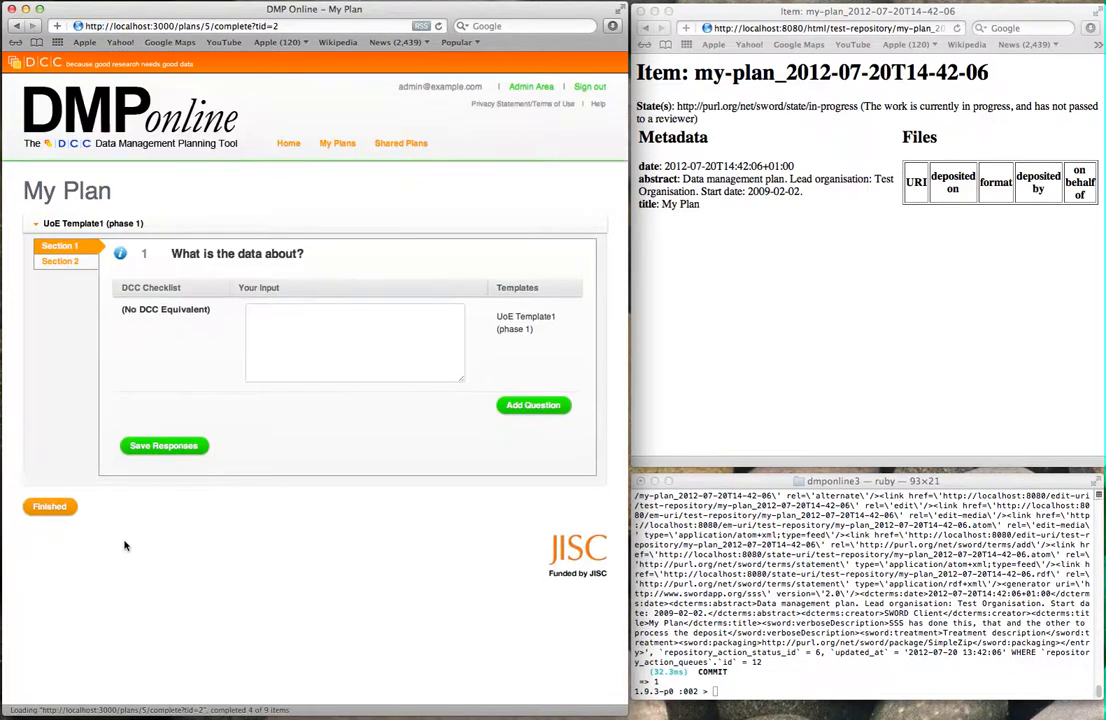
Step: Answer 'Whales' for what the data is about and 'No' for a lot of data, then finish phase 1
click(365, 355)
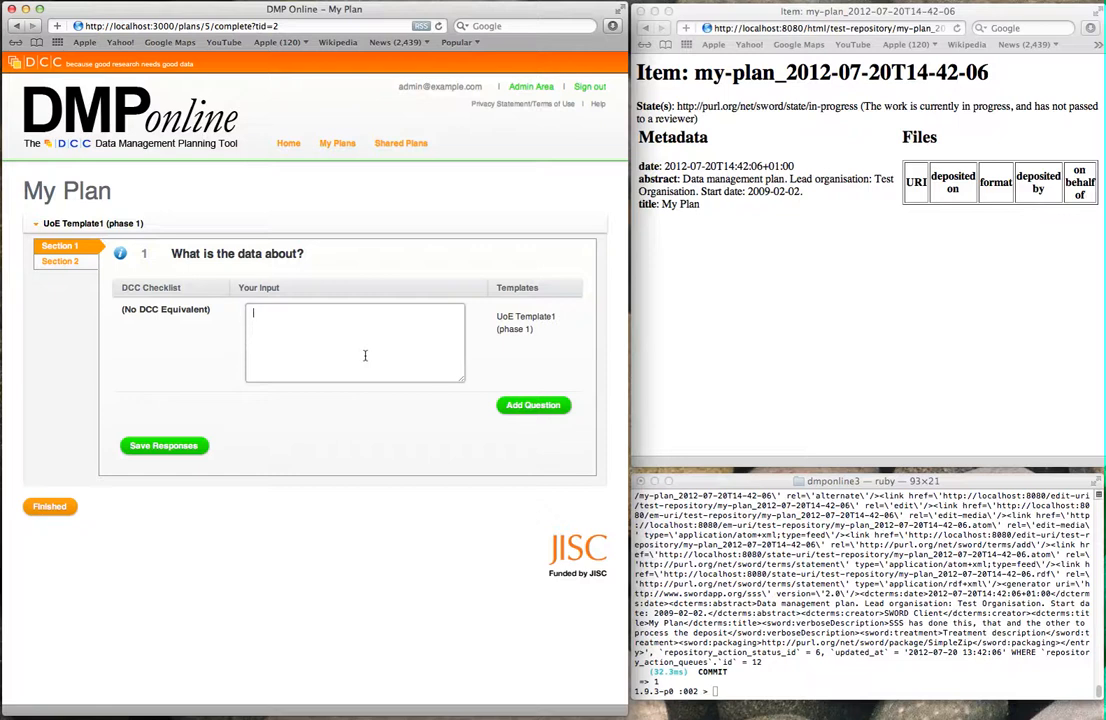
text(Whales)
click(180, 450)
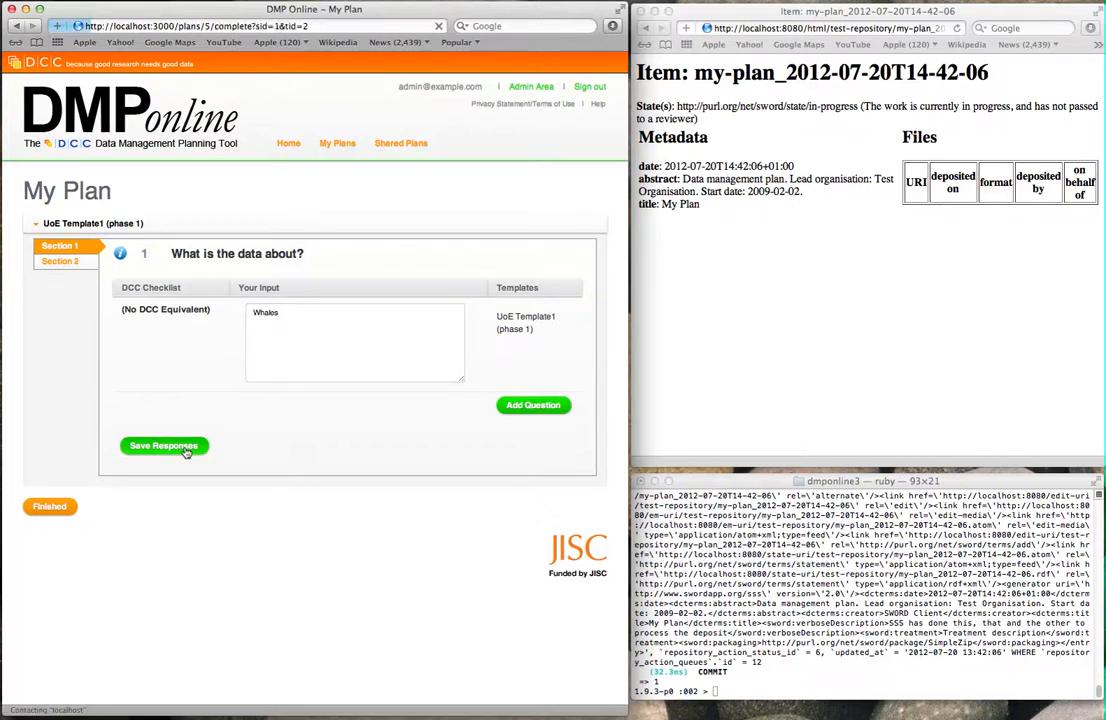
click(68, 262)
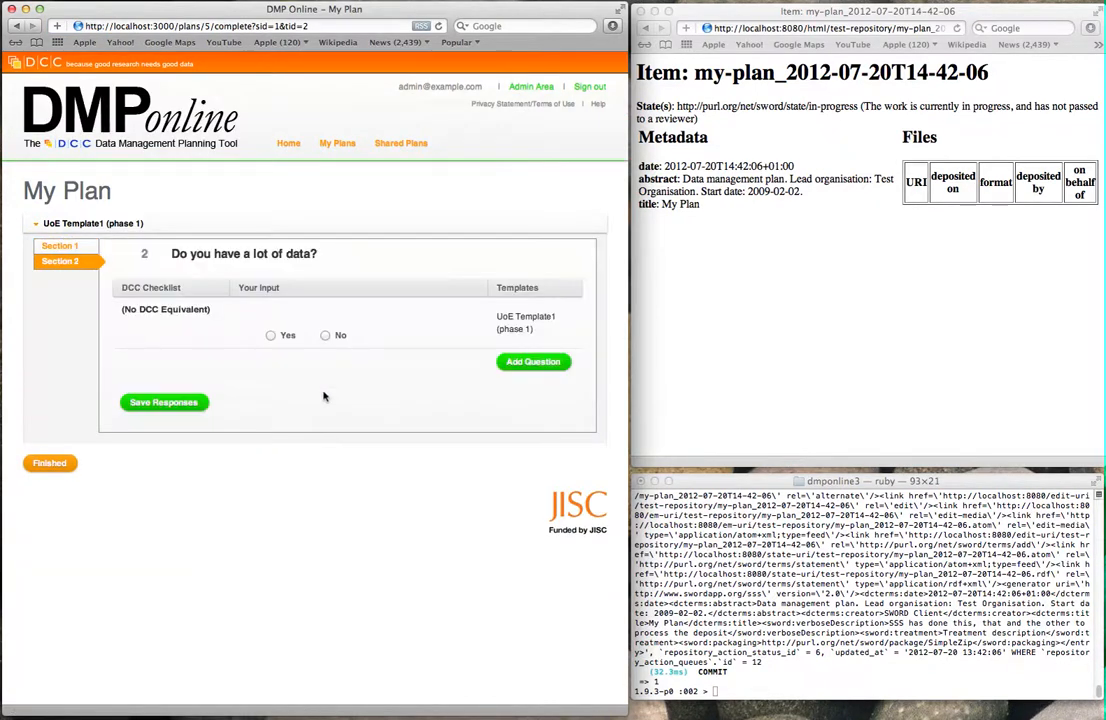
click(339, 337)
click(160, 402)
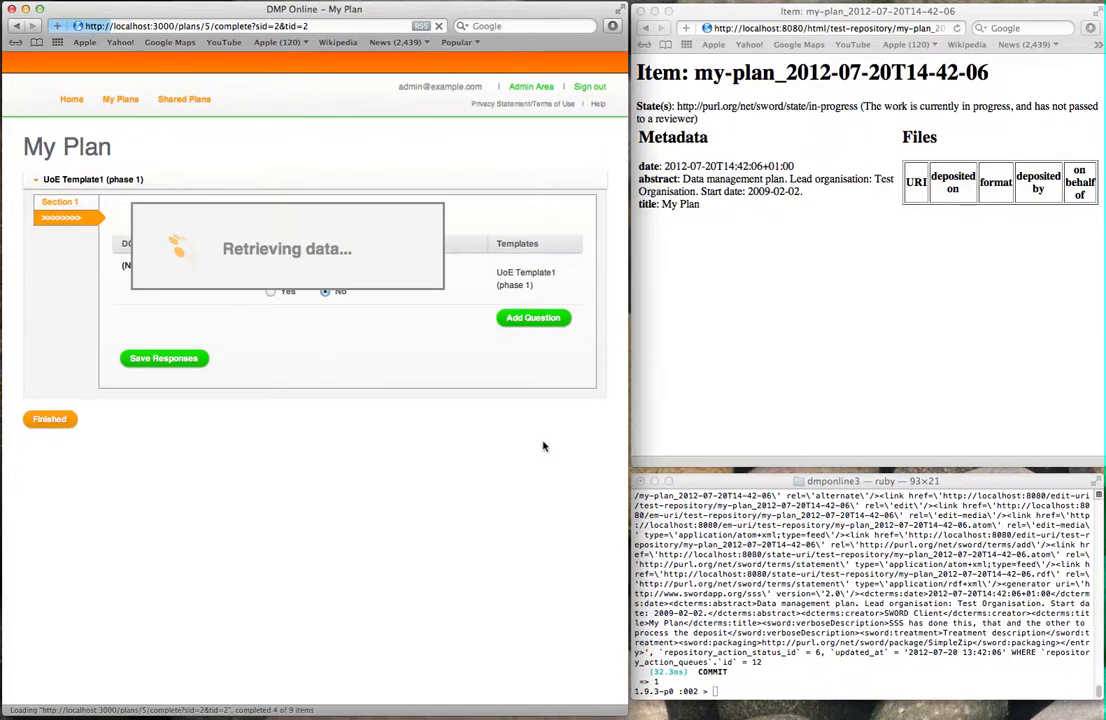
click(38, 463)
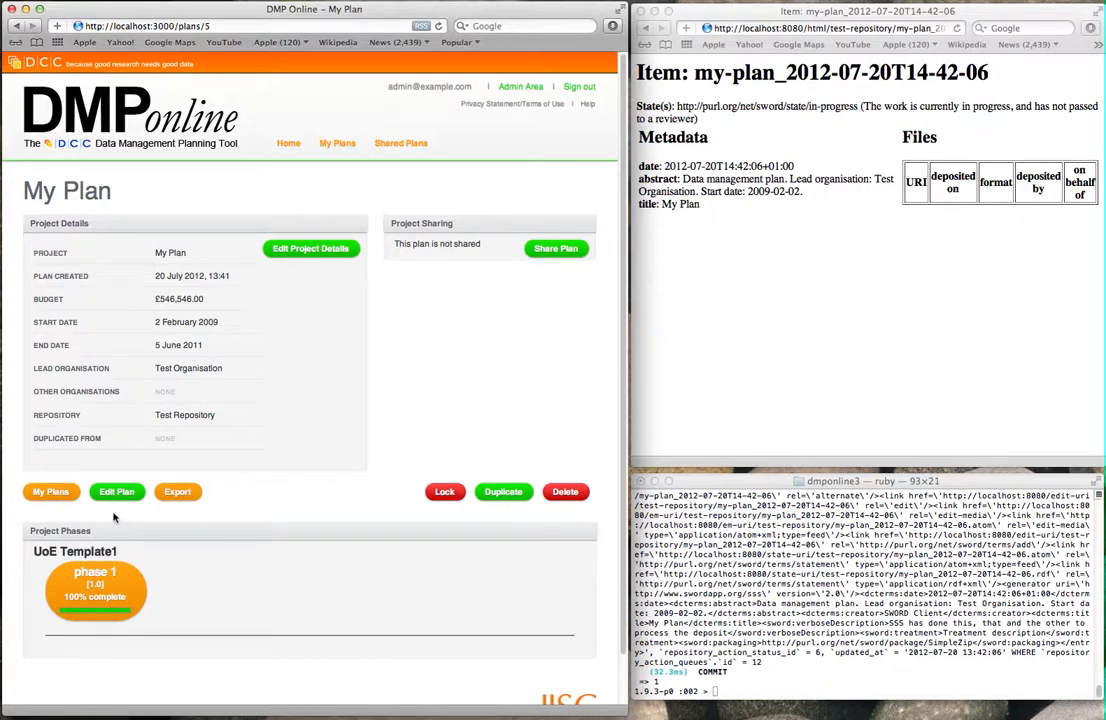
Step: Open My Plan's export page for phase 1 and review its repository status and activity
click(178, 492)
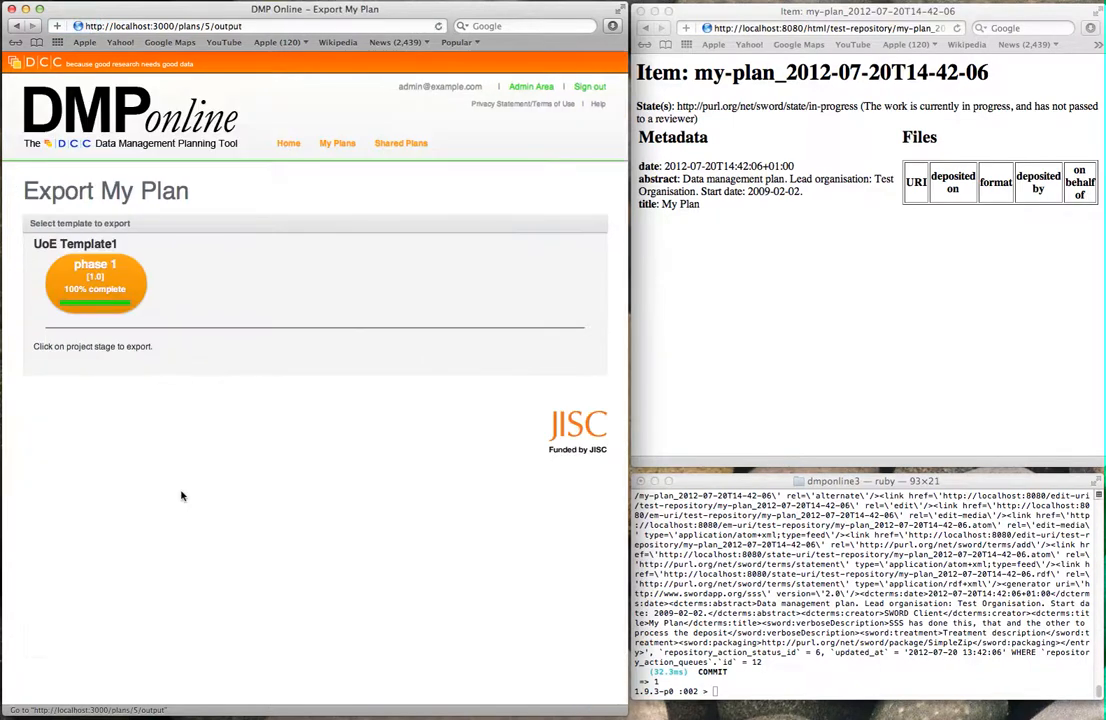
click(92, 280)
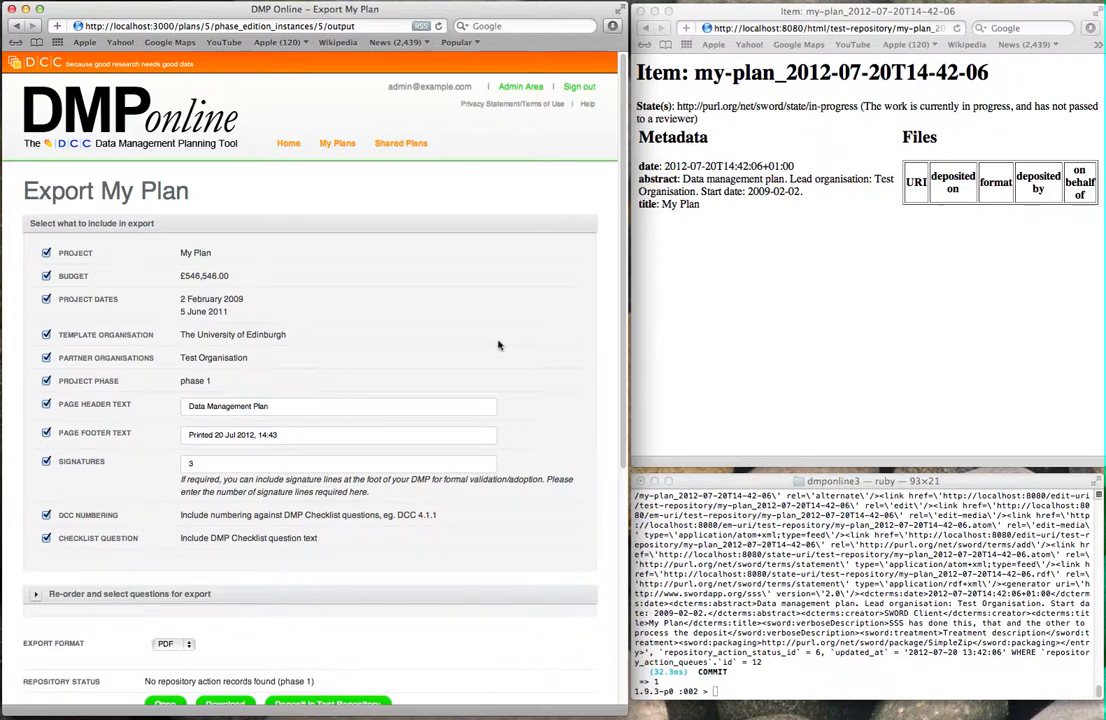
scroll(231, 196, down, 2)
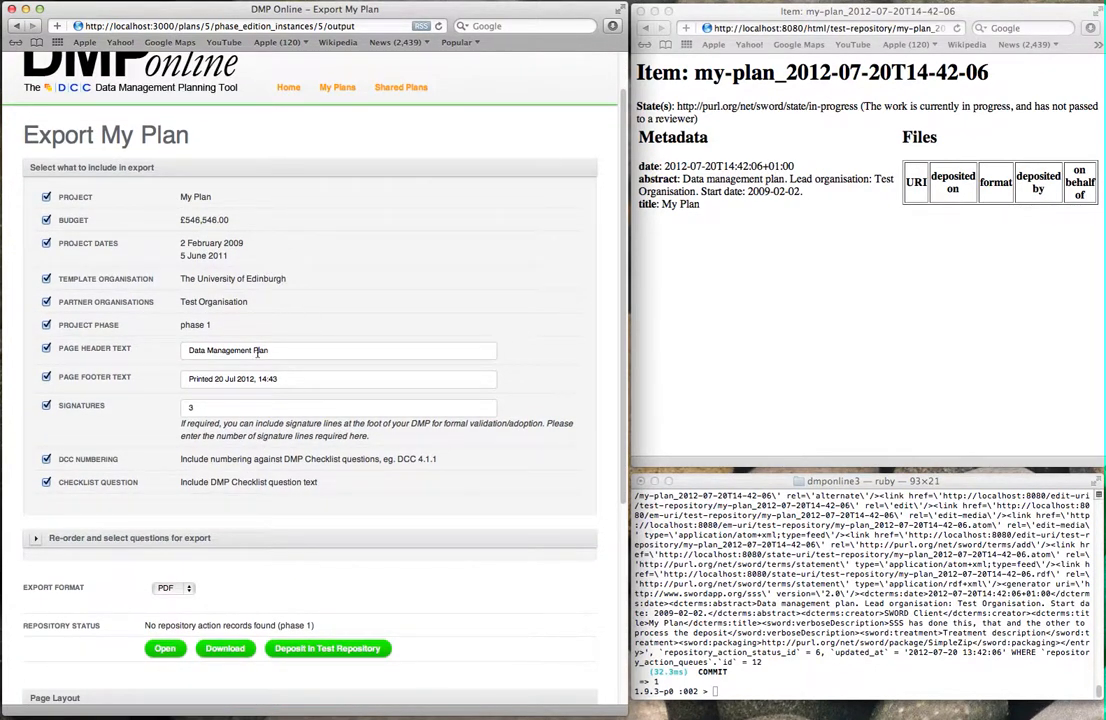
scroll(274, 347, down, 3)
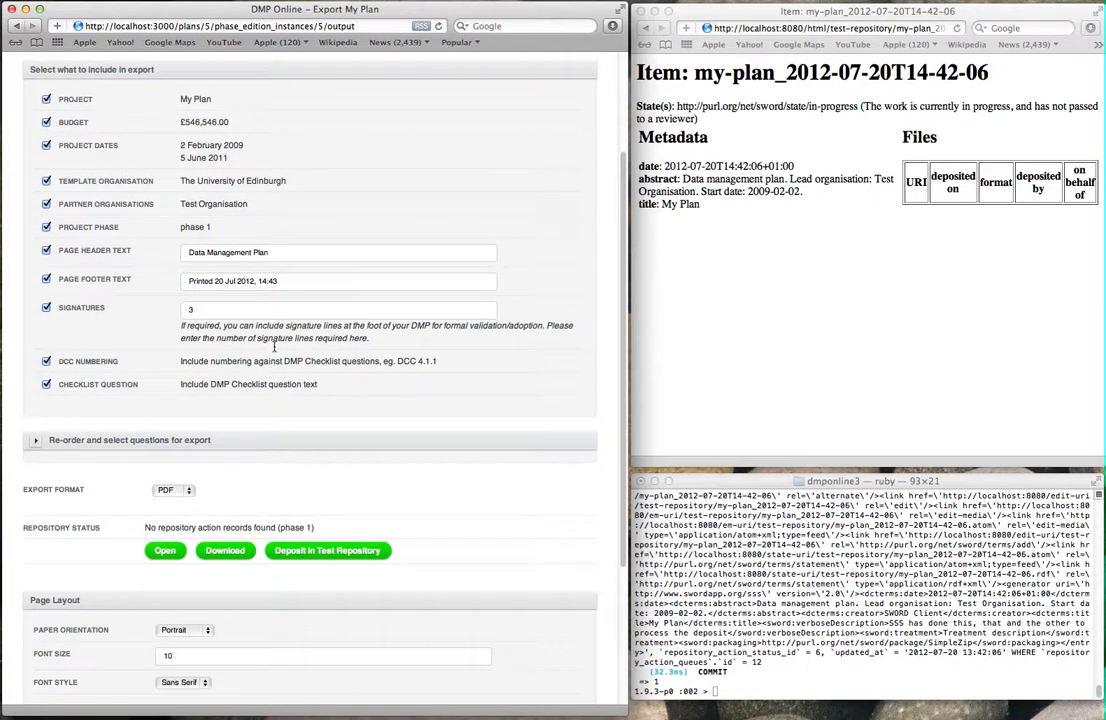
scroll(274, 347, down, 5)
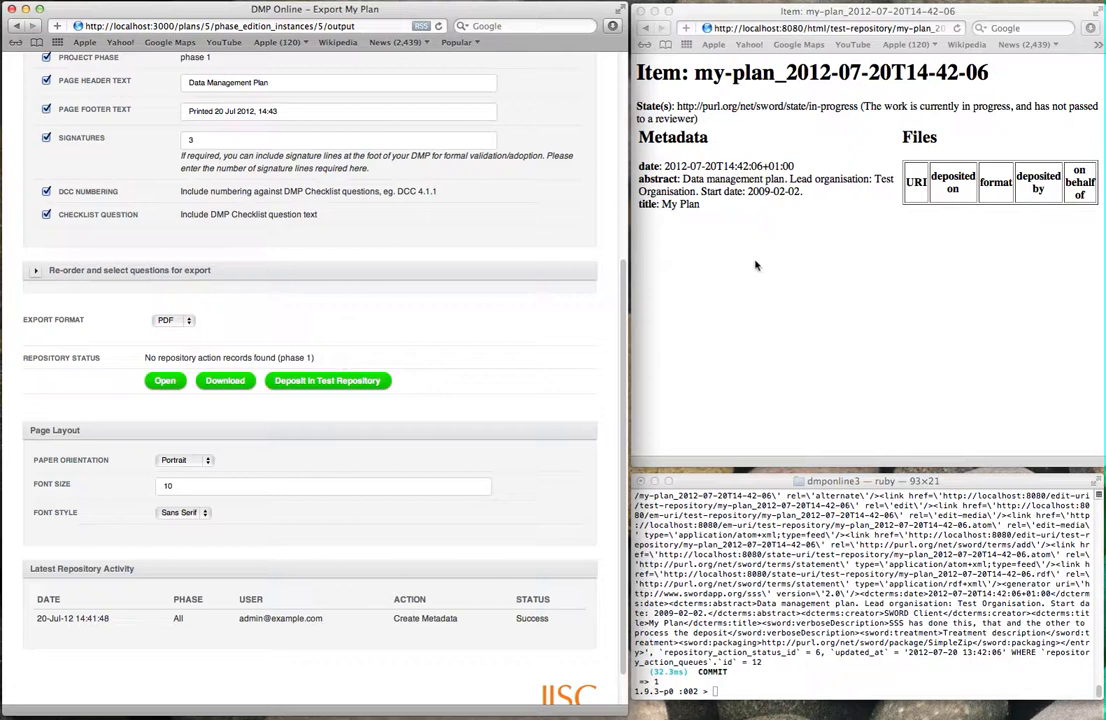
Step: Deposit phase 1 in Test Repository and check the pending Replace Media entry in Latest Repository Activity
click(338, 382)
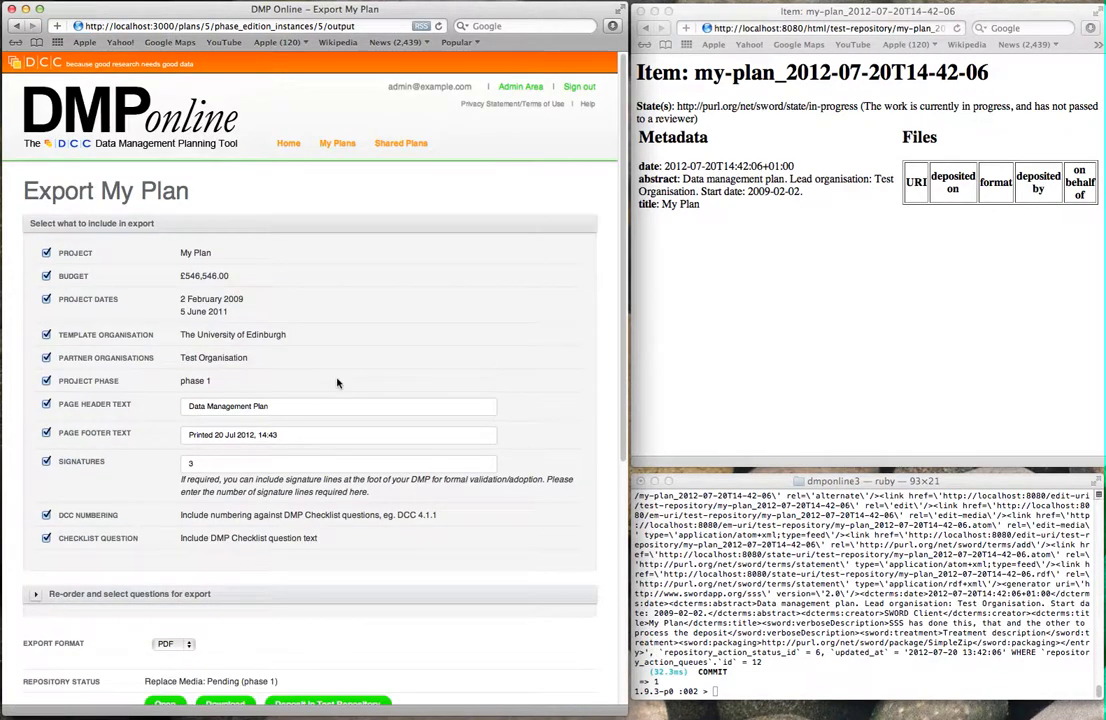
scroll(337, 383, down, 5)
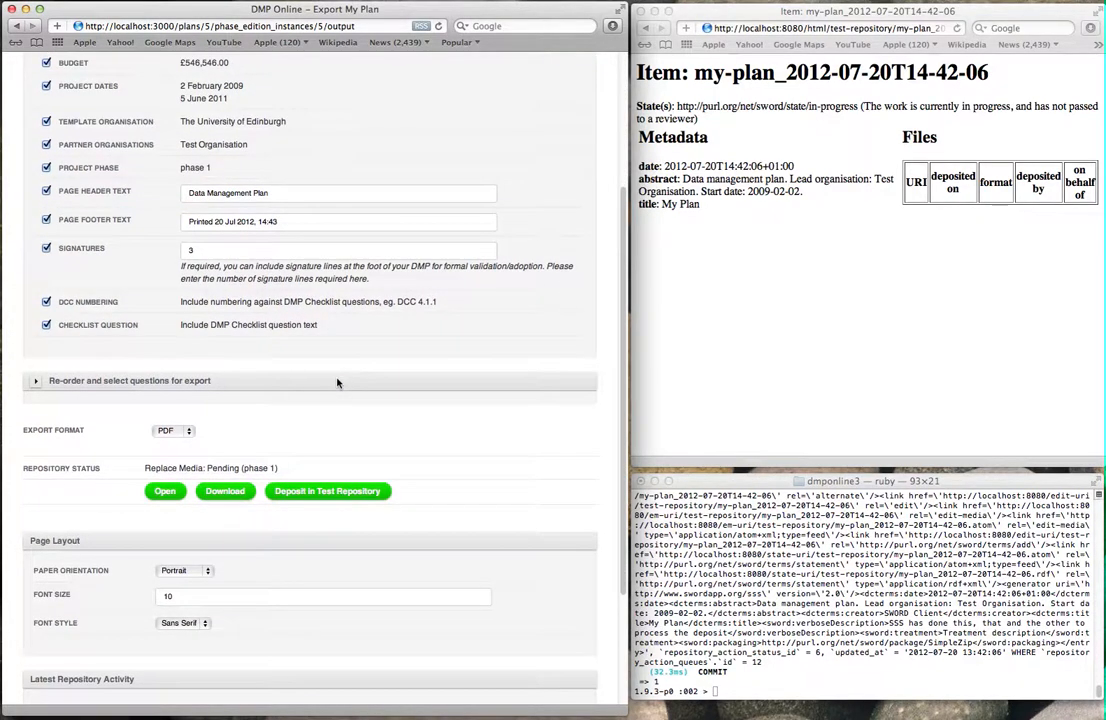
scroll(337, 383, down, 3)
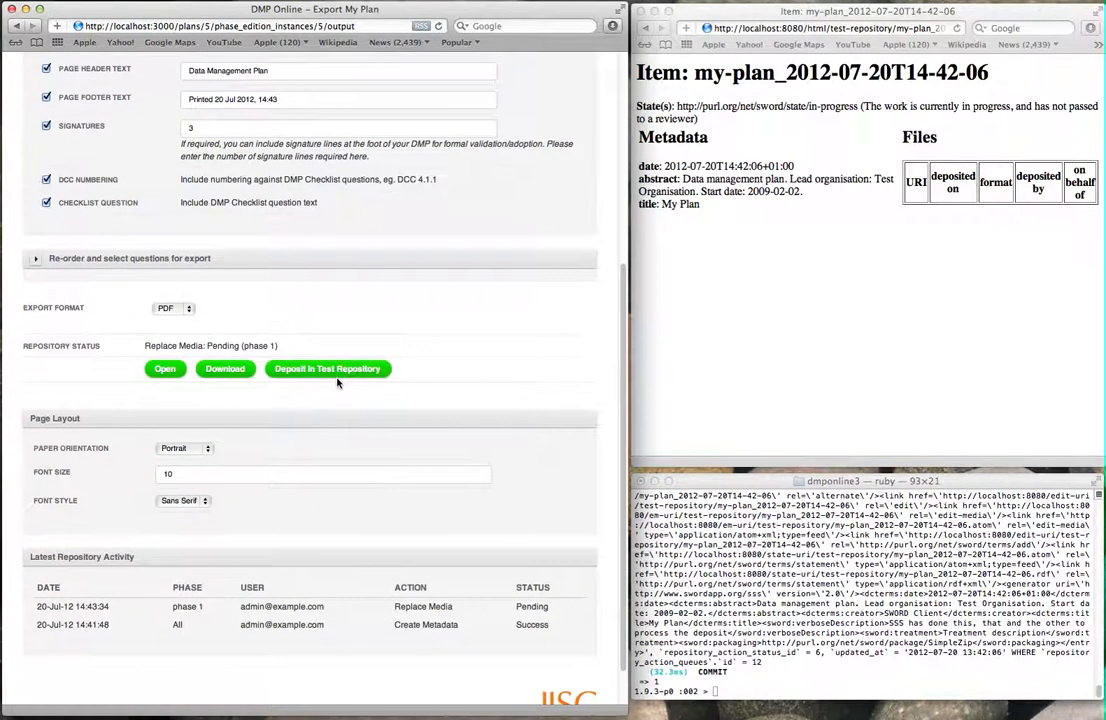
scroll(337, 383, up, 4)
scroll(337, 383, down, 5)
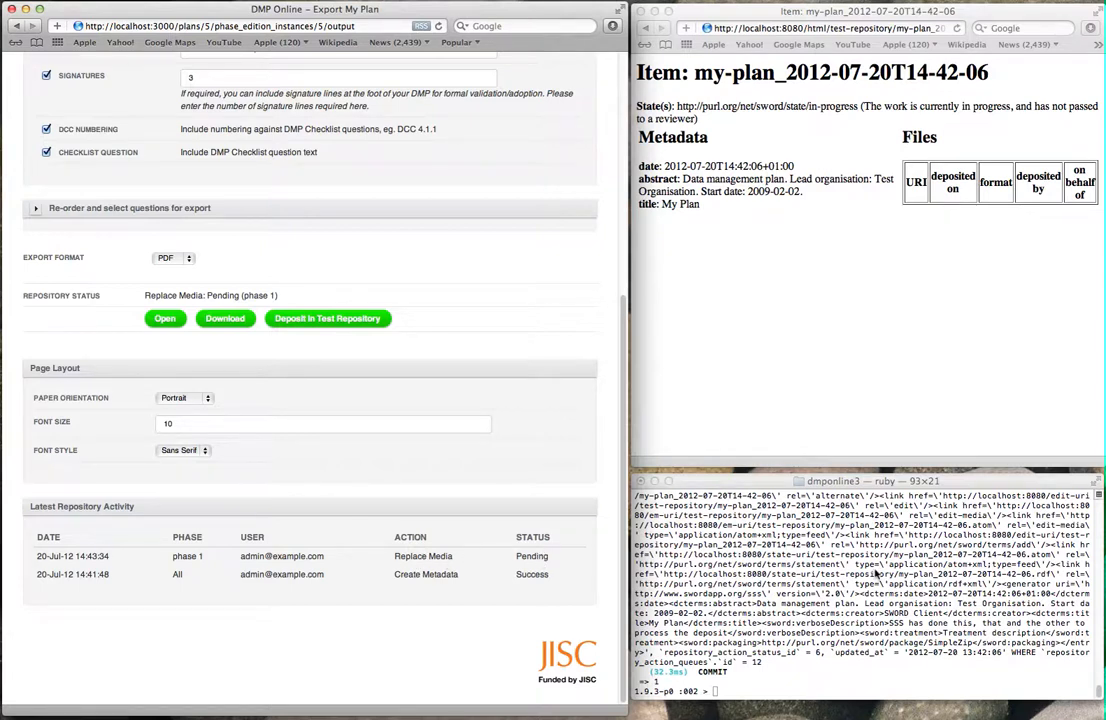
click(881, 383)
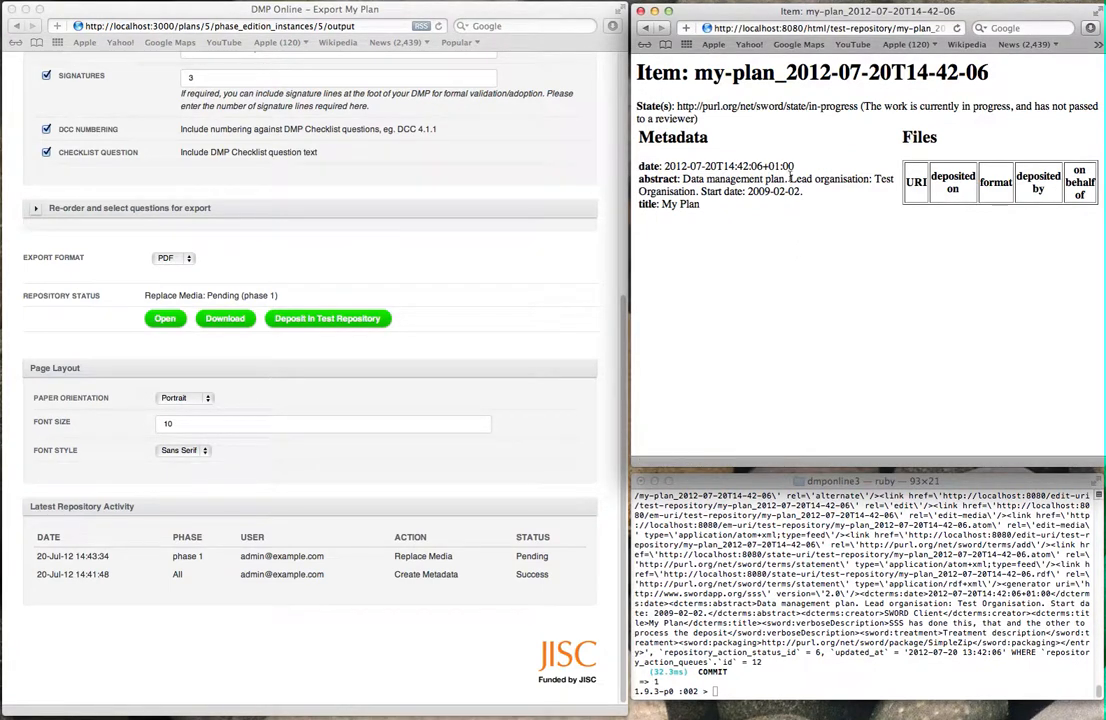
Step: Process the deposit queue, confirm 13.zip and Replace Media Success after reloading, and download the zip
click(904, 586)
text(RepositoryActionQueue.process)
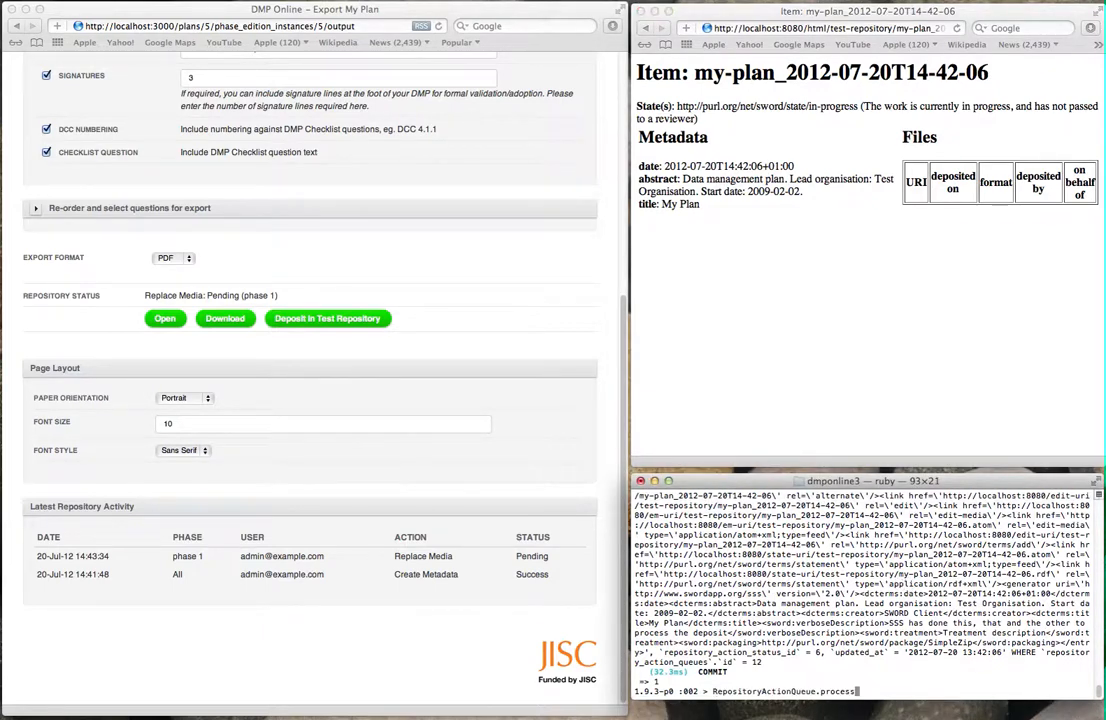
key(Return)
click(904, 395)
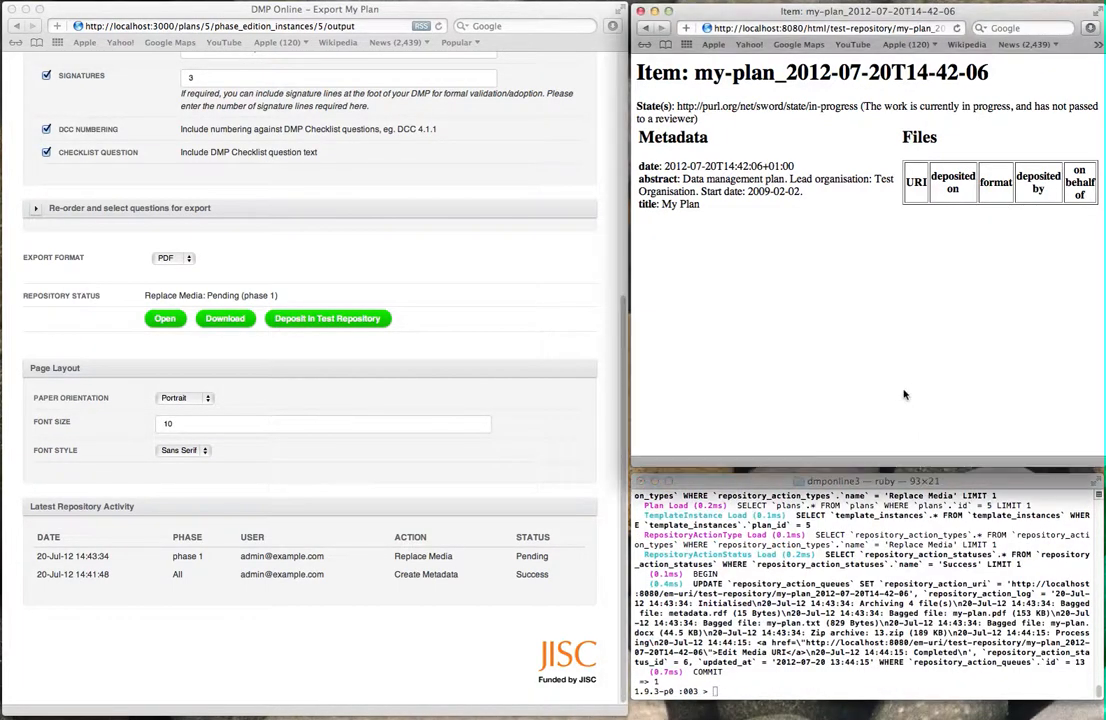
key(super+r)
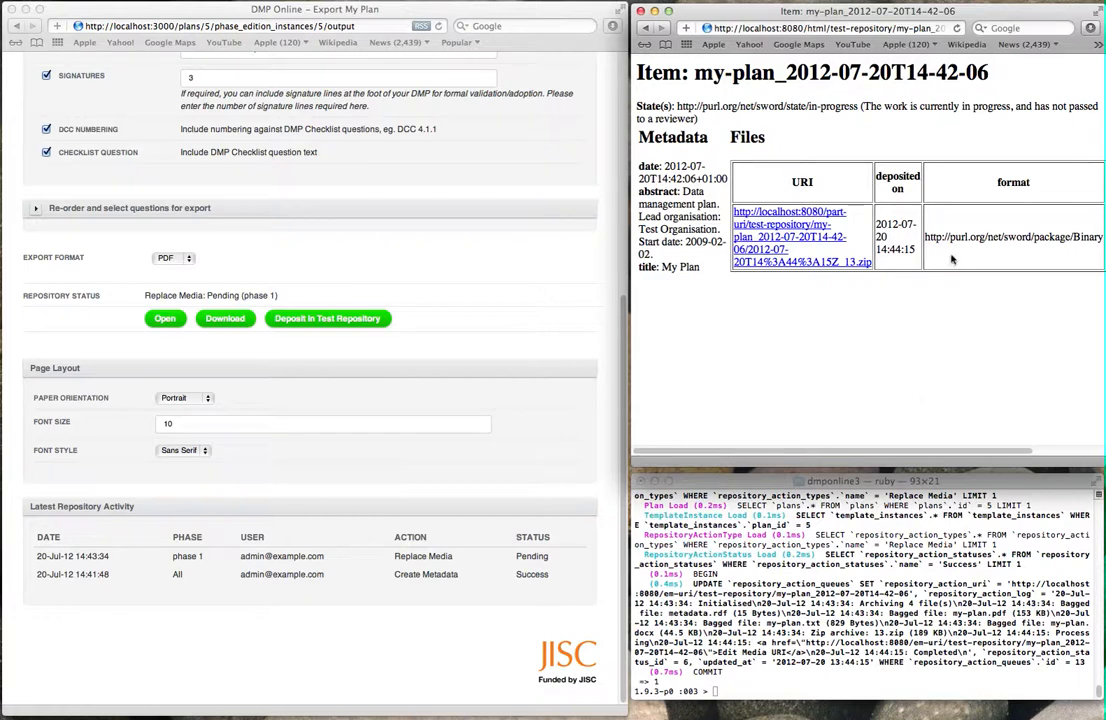
click(551, 648)
key(super+r)
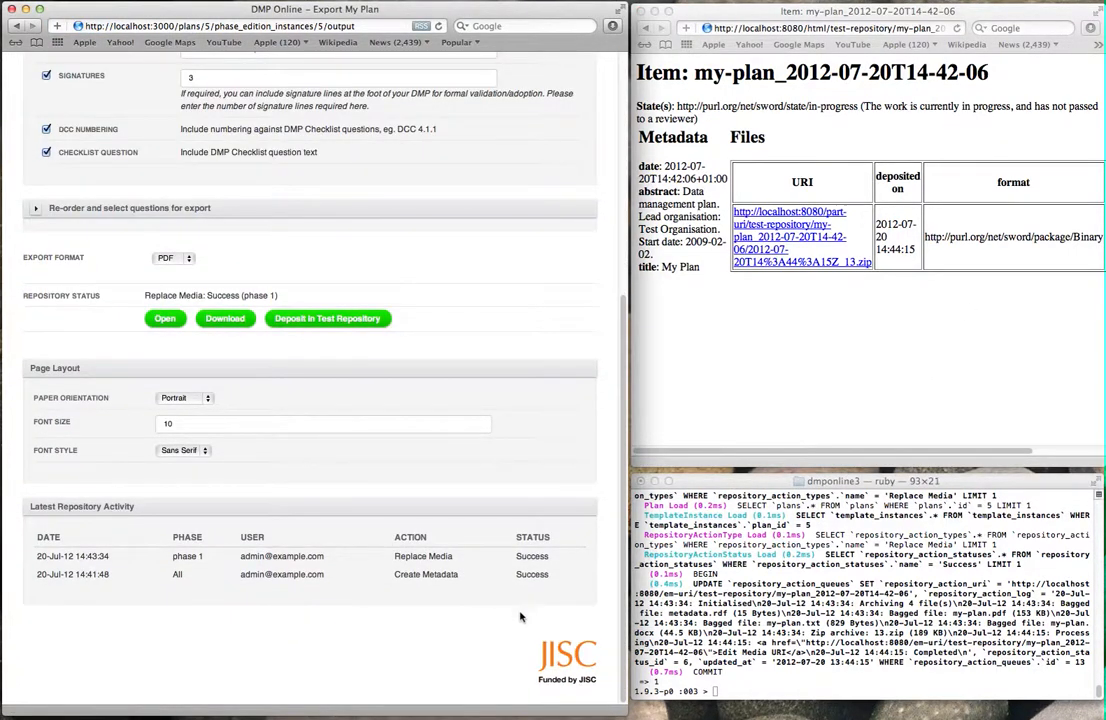
click(894, 380)
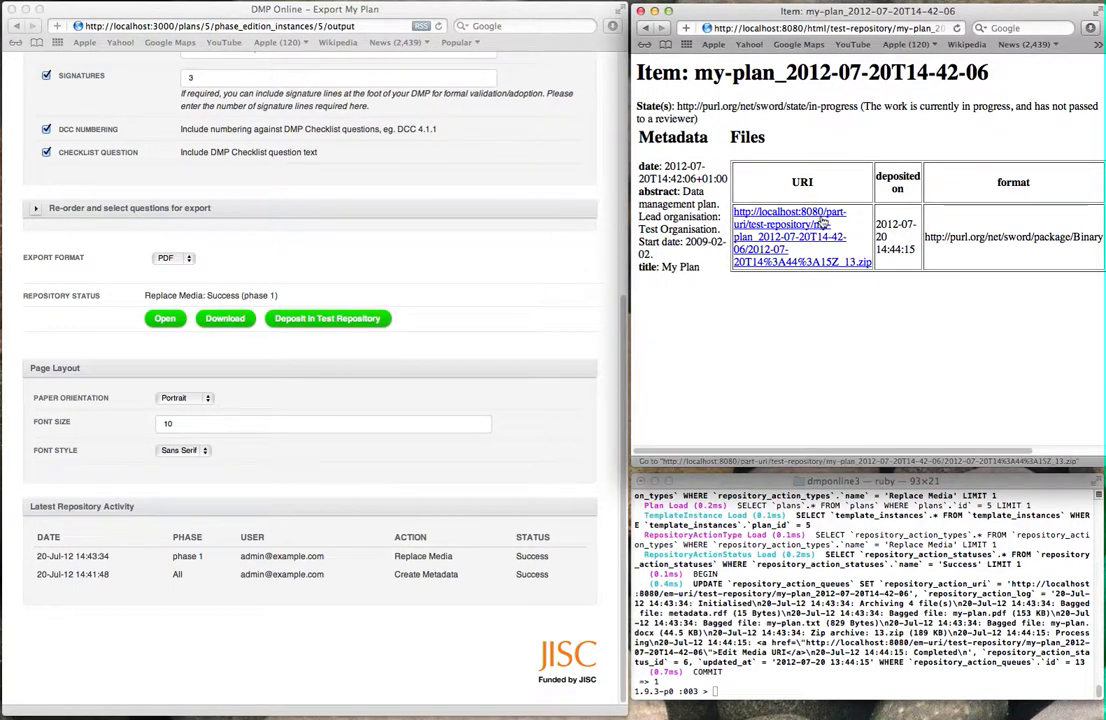
click(797, 224)
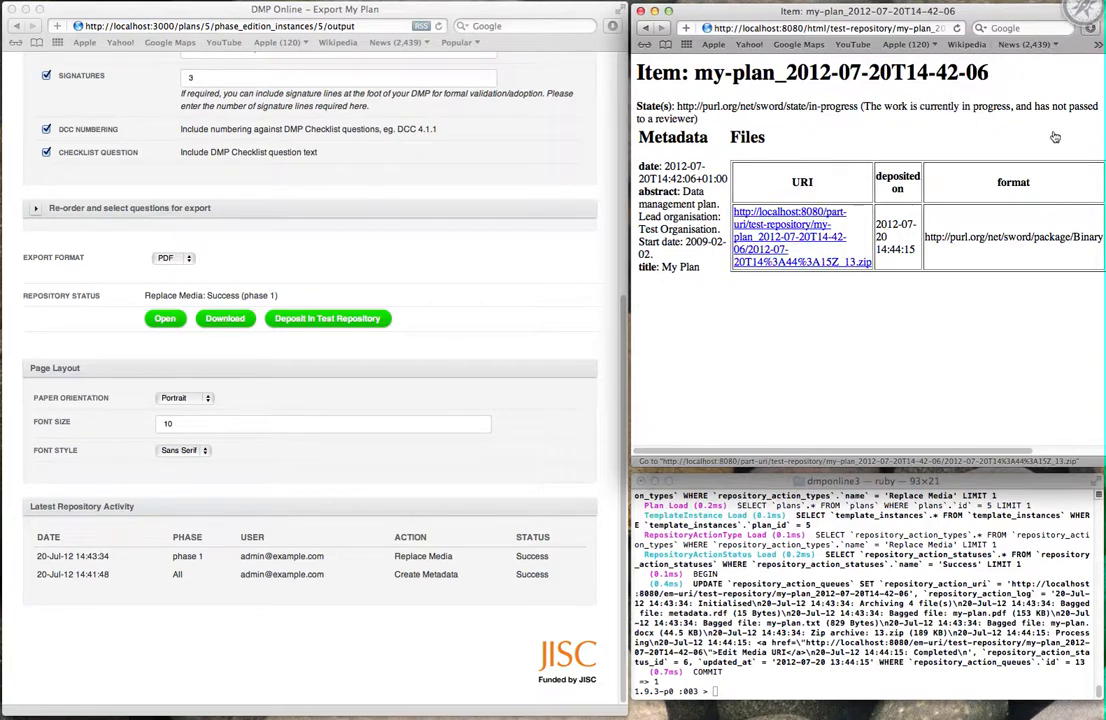
Step: Open the downloaded deposit package and its bag folder in Finder
click(1090, 28)
click(965, 85)
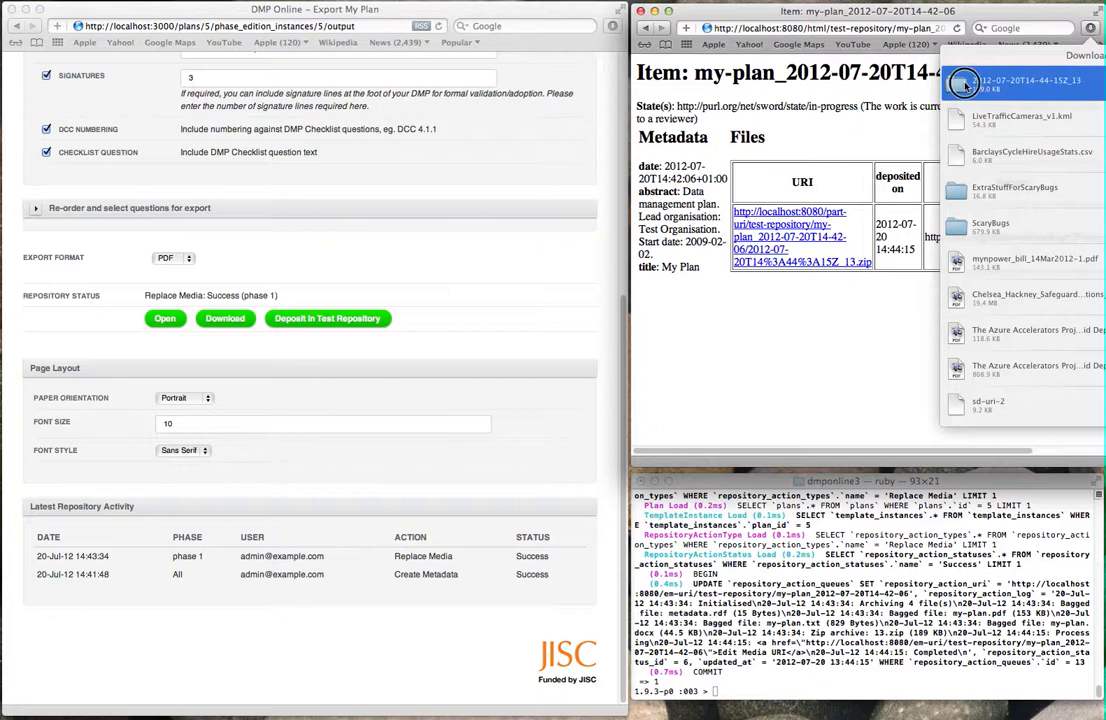
double_click(965, 85)
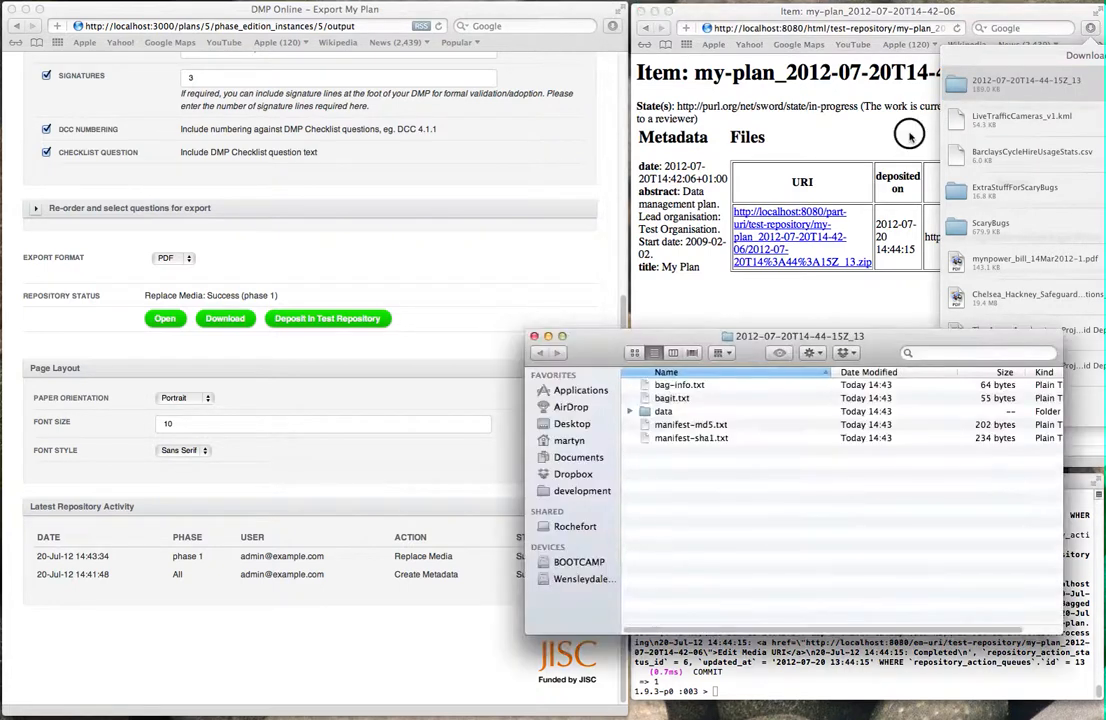
double_click(910, 137)
click(857, 485)
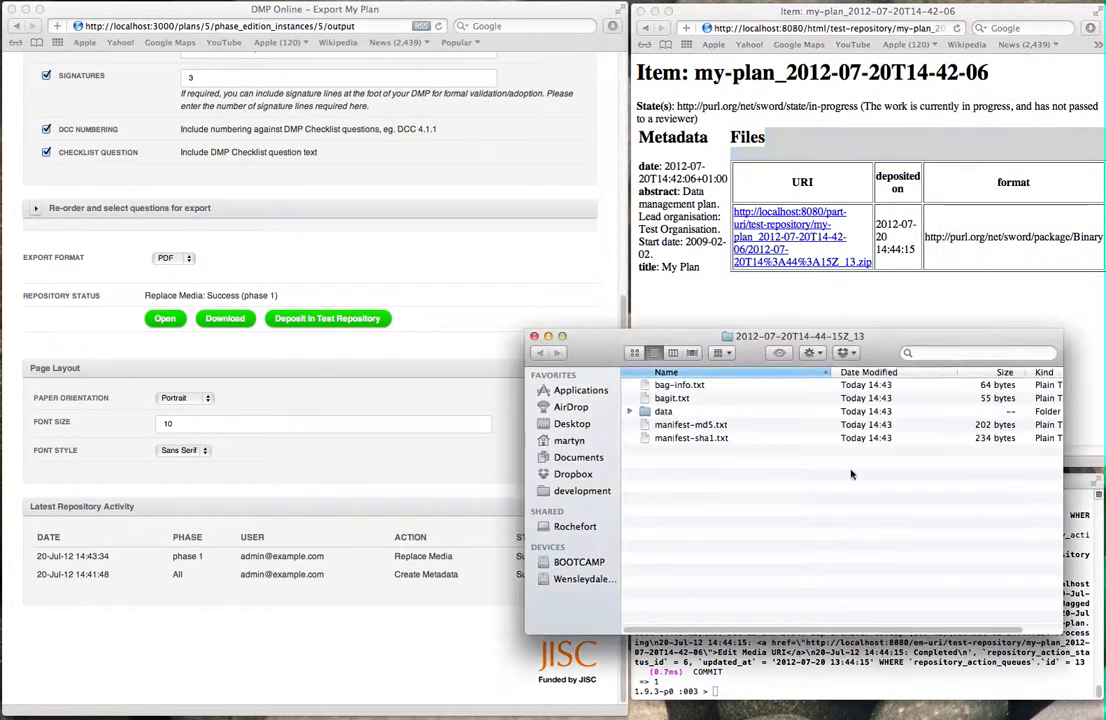
drag(737, 343, 699, 328)
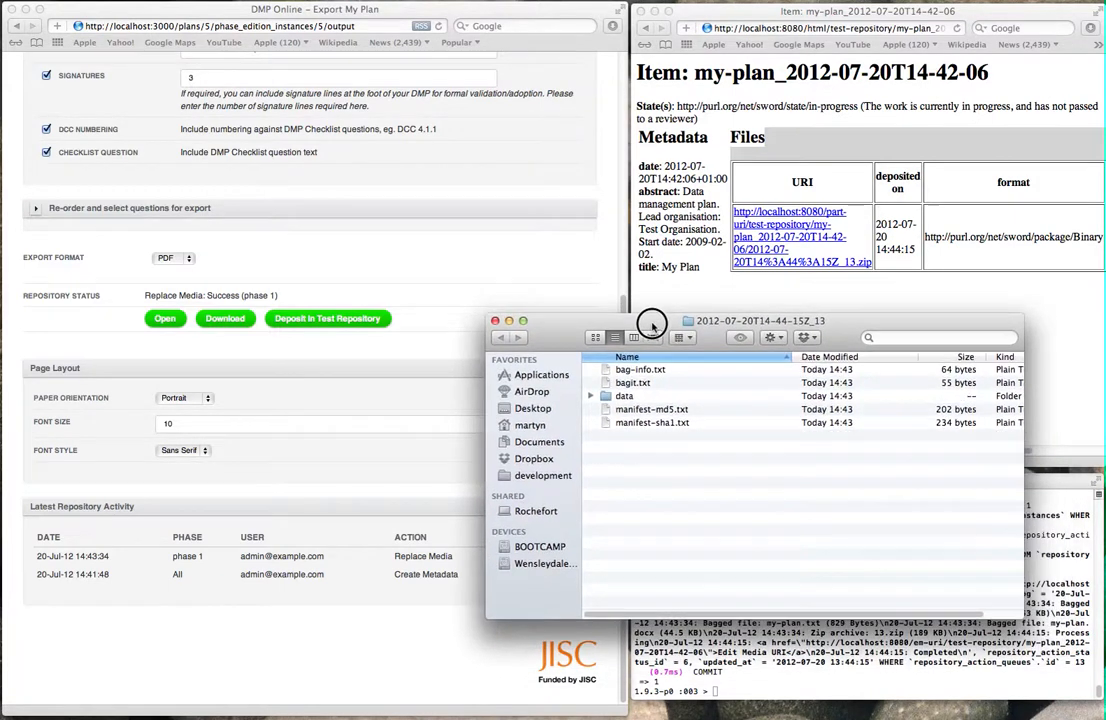
Step: View my-plan.pdf from the bag's data folder, then close the preview and folder window
double_click(606, 397)
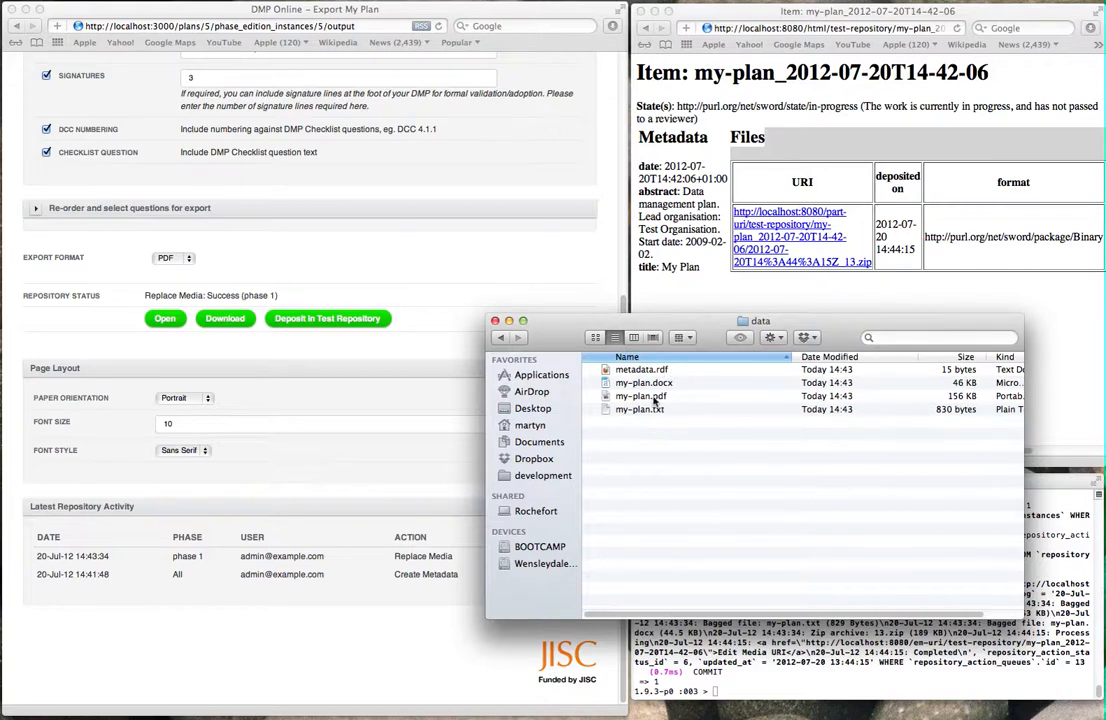
click(690, 398)
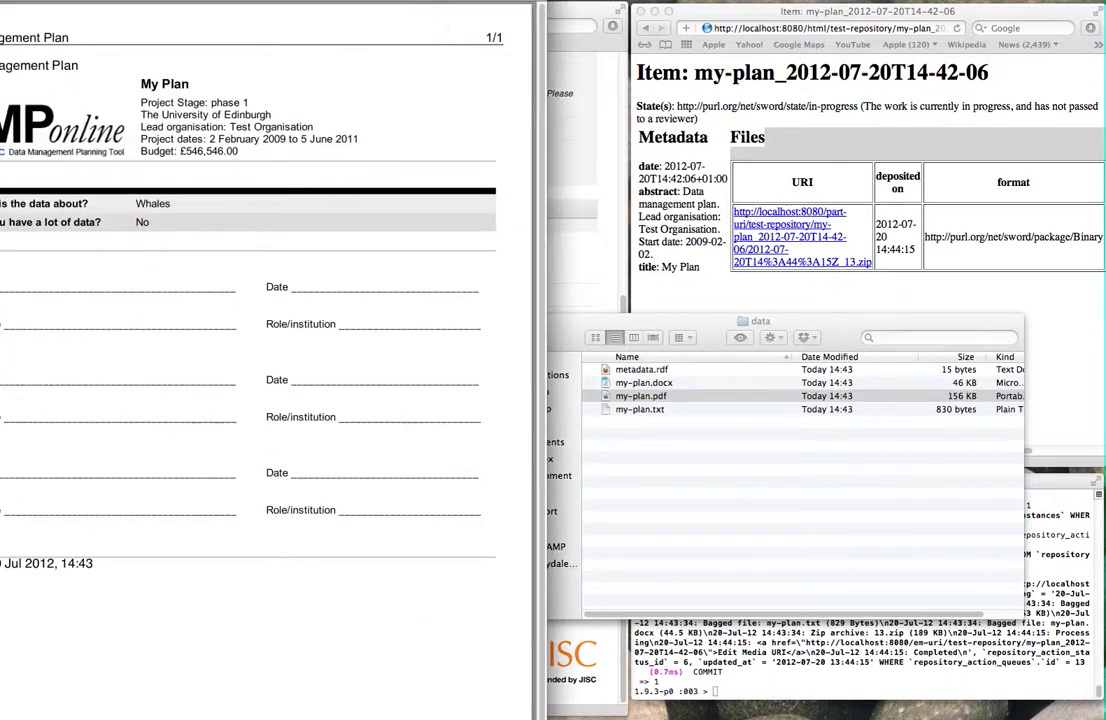
drag(430, 1, 797, 81)
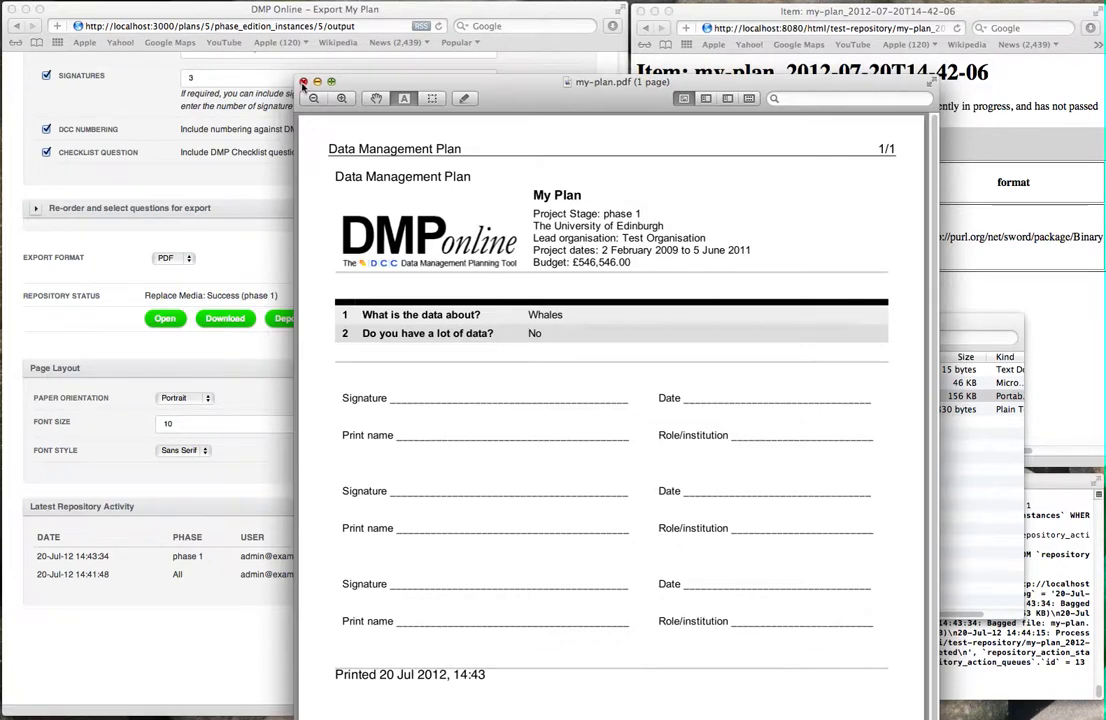
click(303, 82)
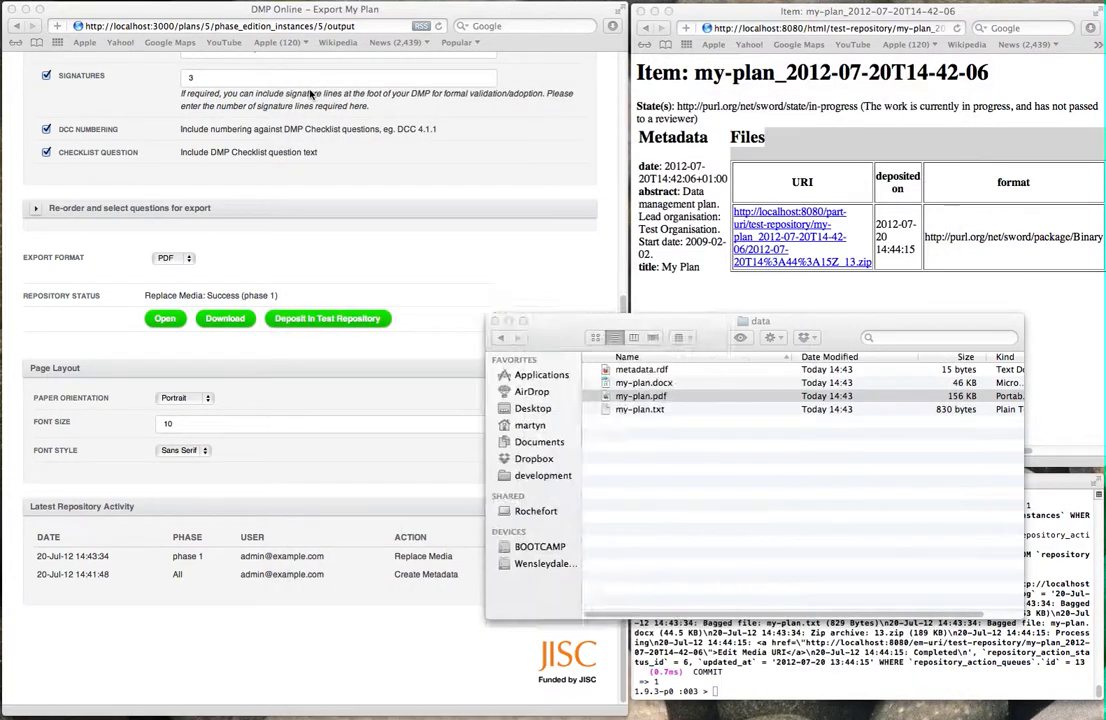
click(494, 322)
click(660, 292)
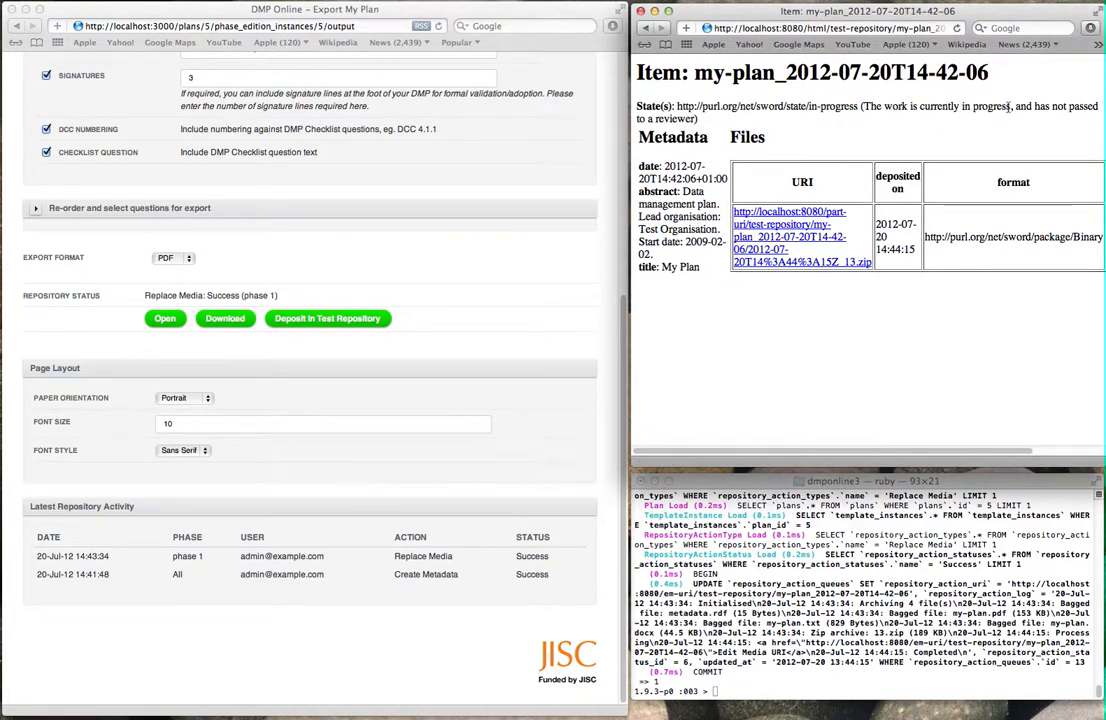
Step: Prefix the page header text with the user's first name so it reads '<name>'s Data Management Plan'
scroll(744, 152, right, 1)
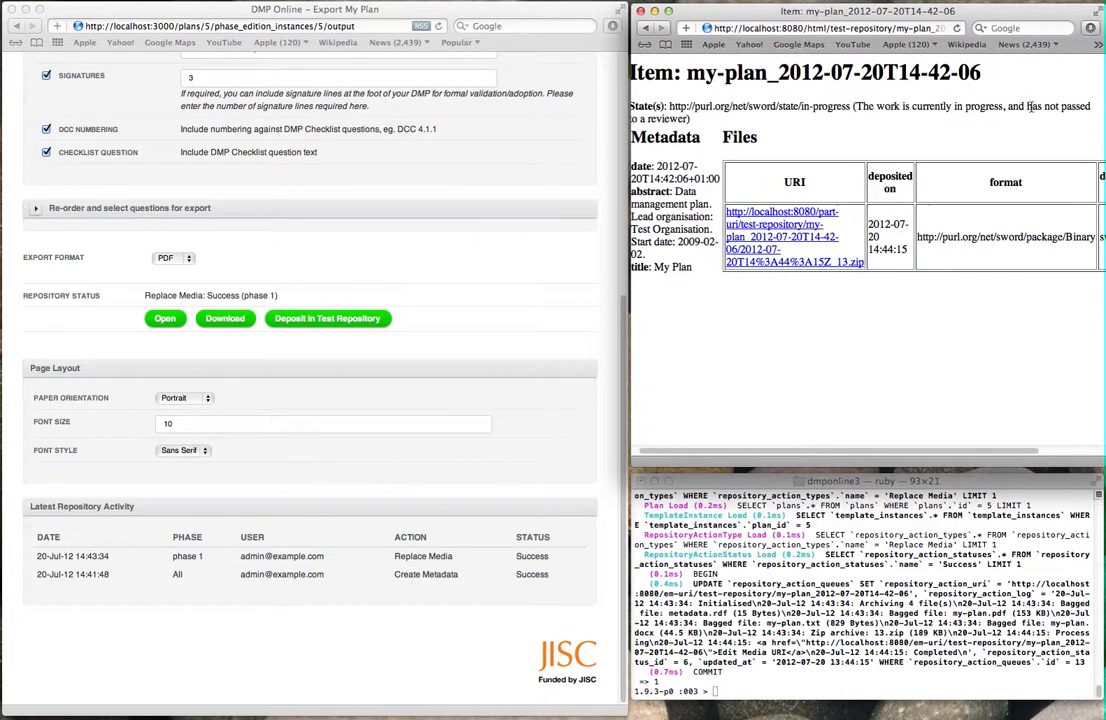
scroll(748, 170, left, 1)
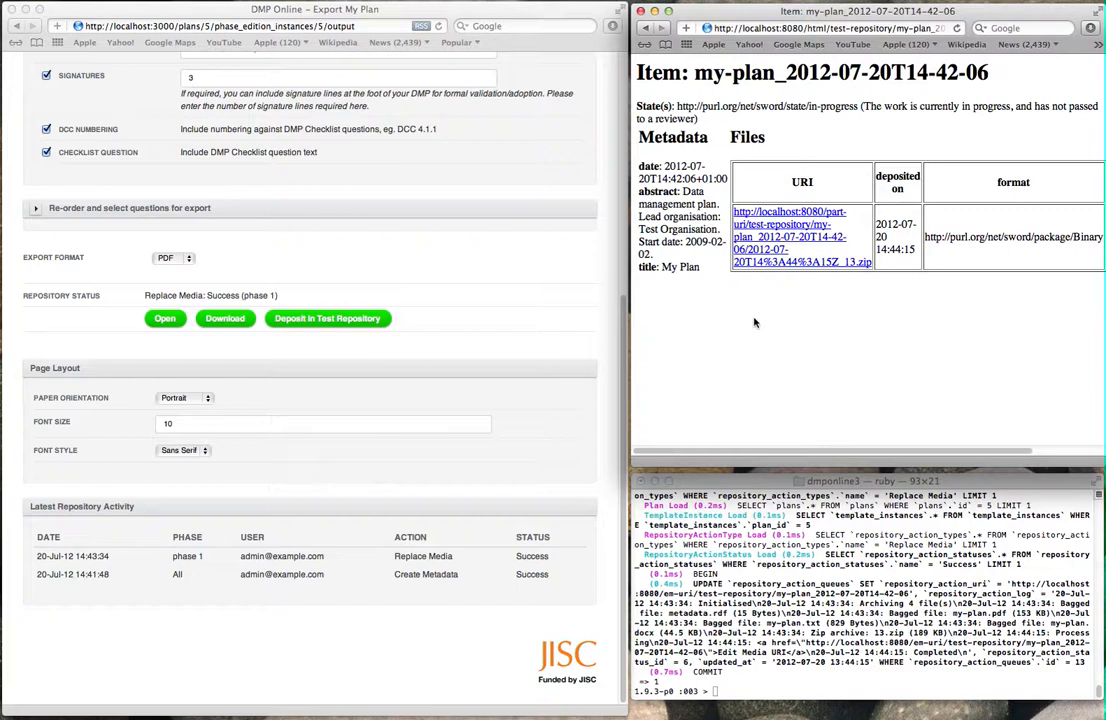
scroll(382, 220, up, 8)
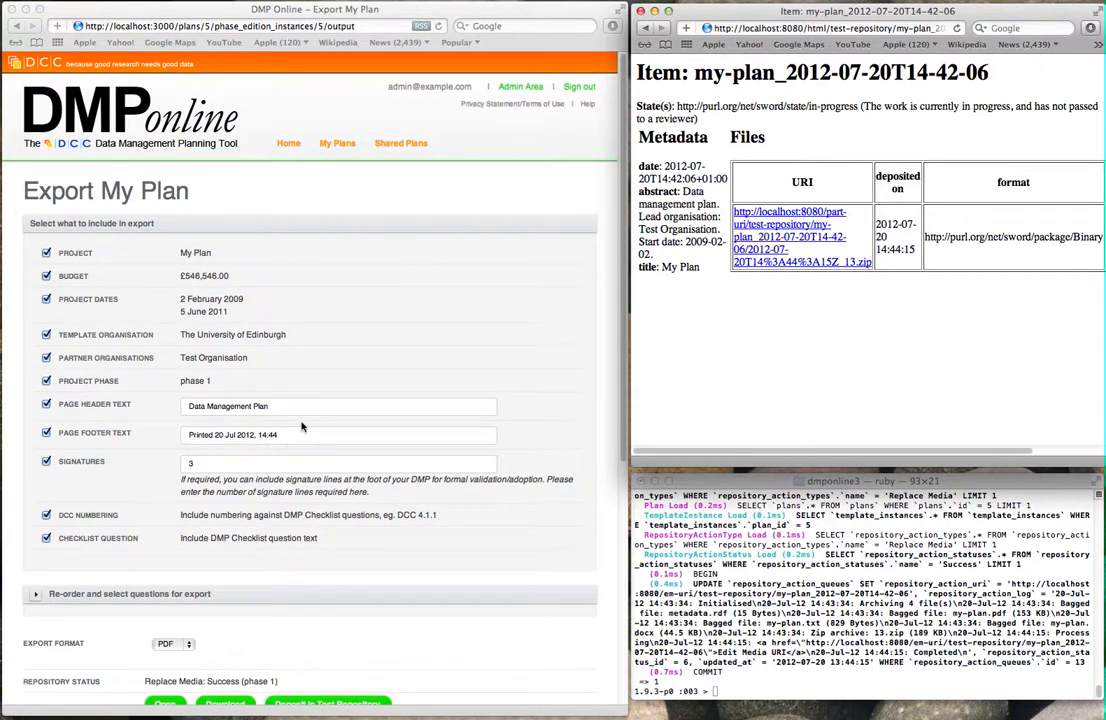
click(297, 404)
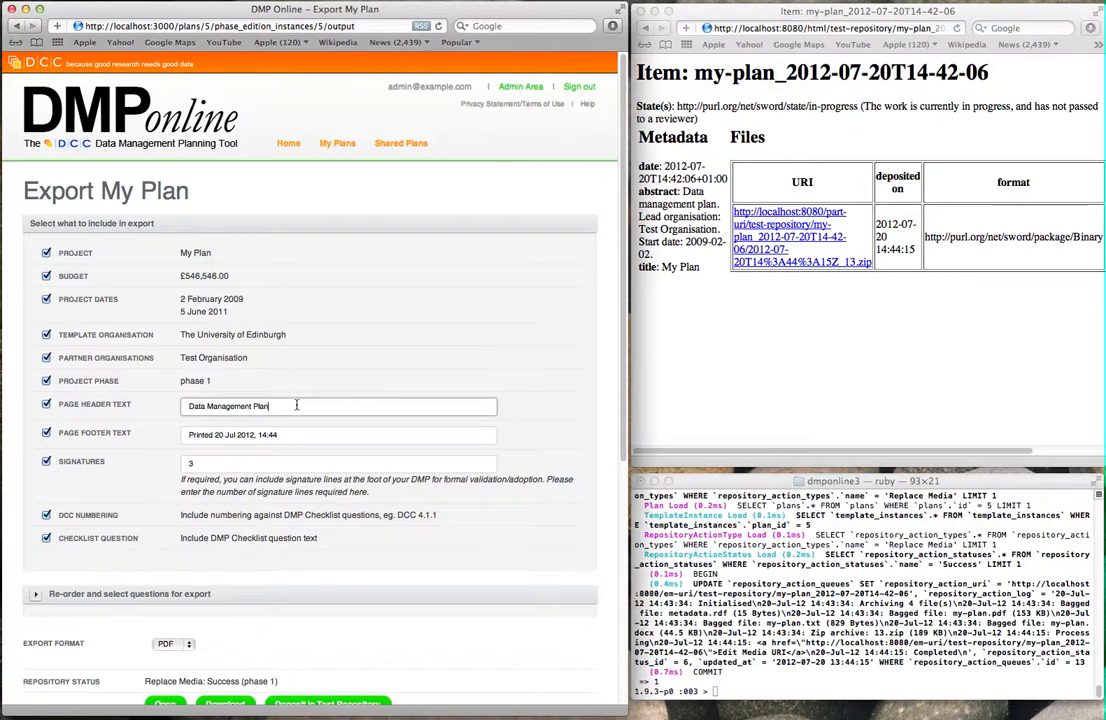
text(Martyn's)
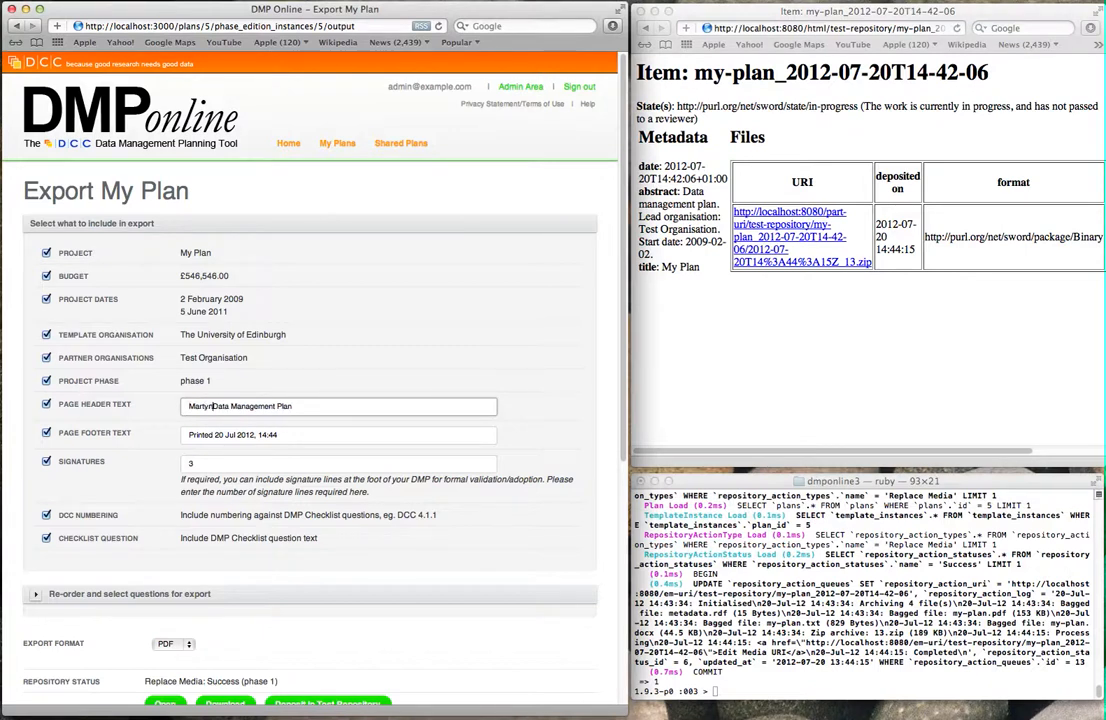
scroll(440, 372, down, 3)
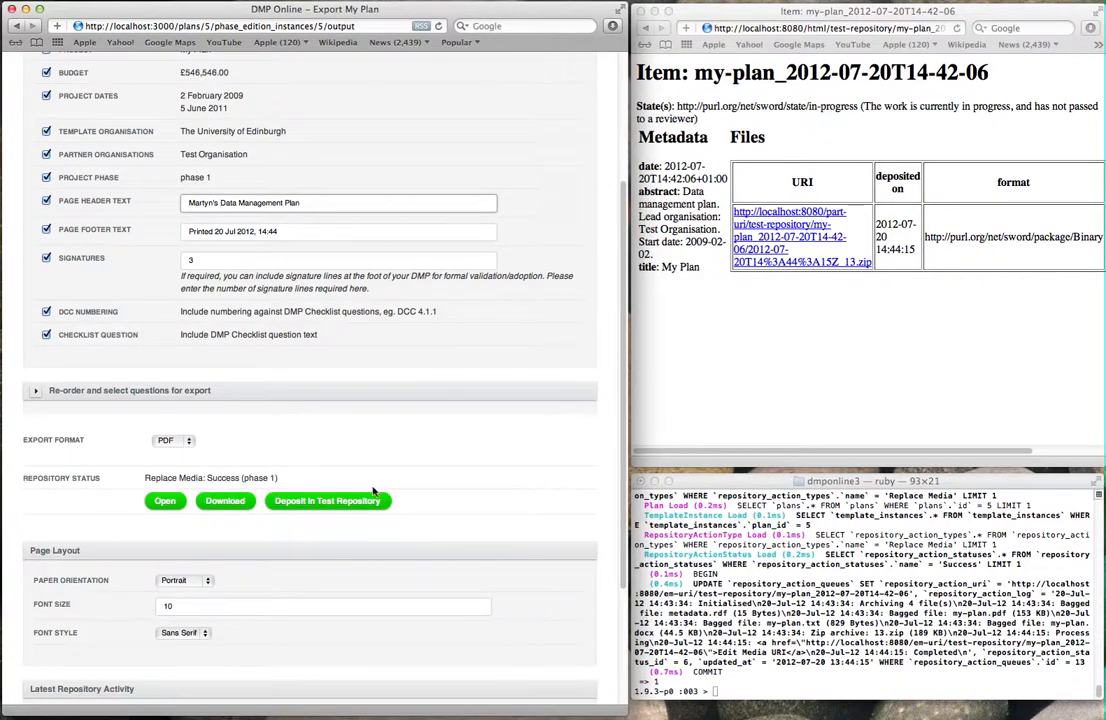
Step: Deposit the plan in the Test Repository again and confirm the re-deposit
click(349, 503)
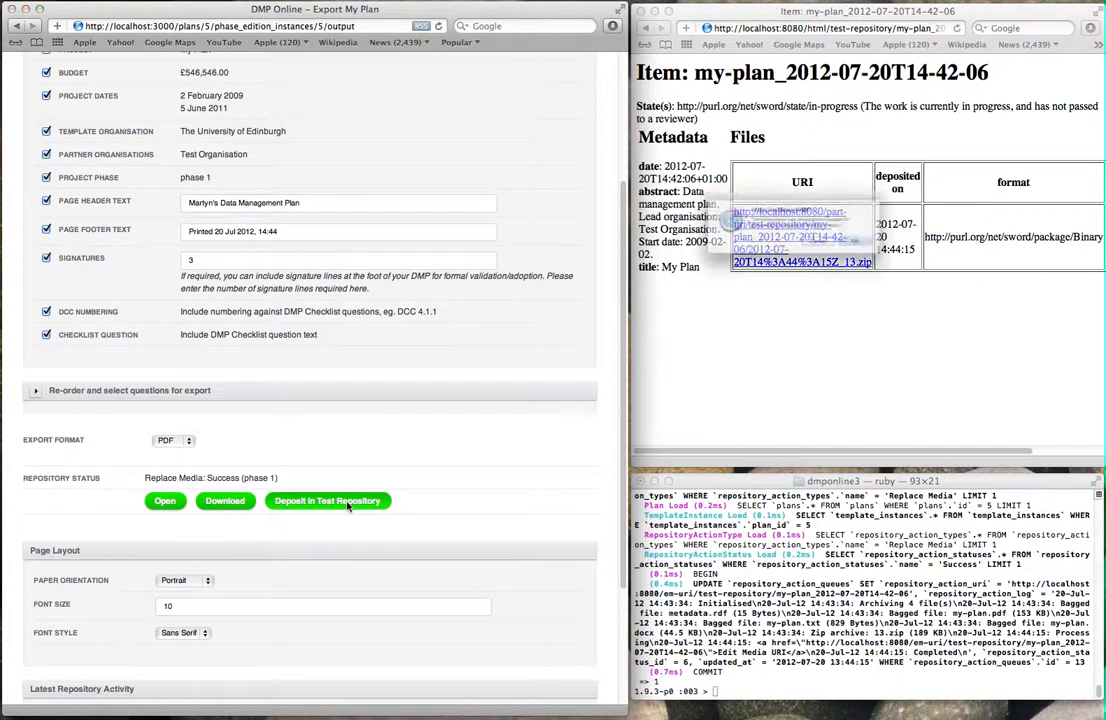
drag(795, 185, 652, 265)
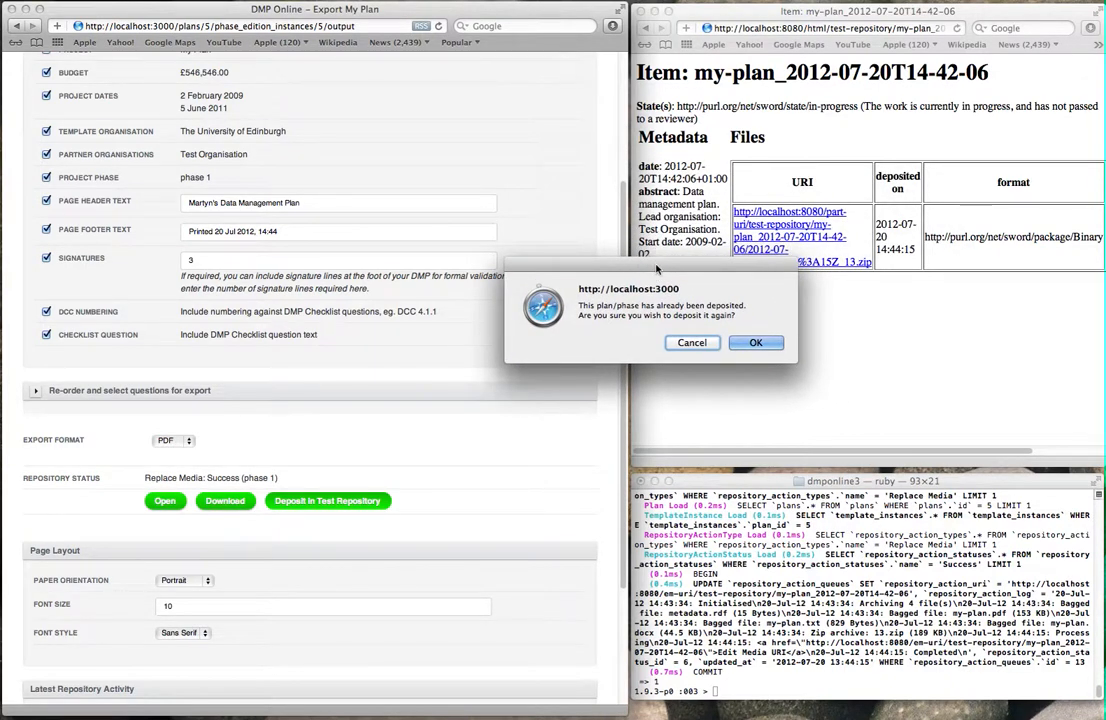
click(748, 344)
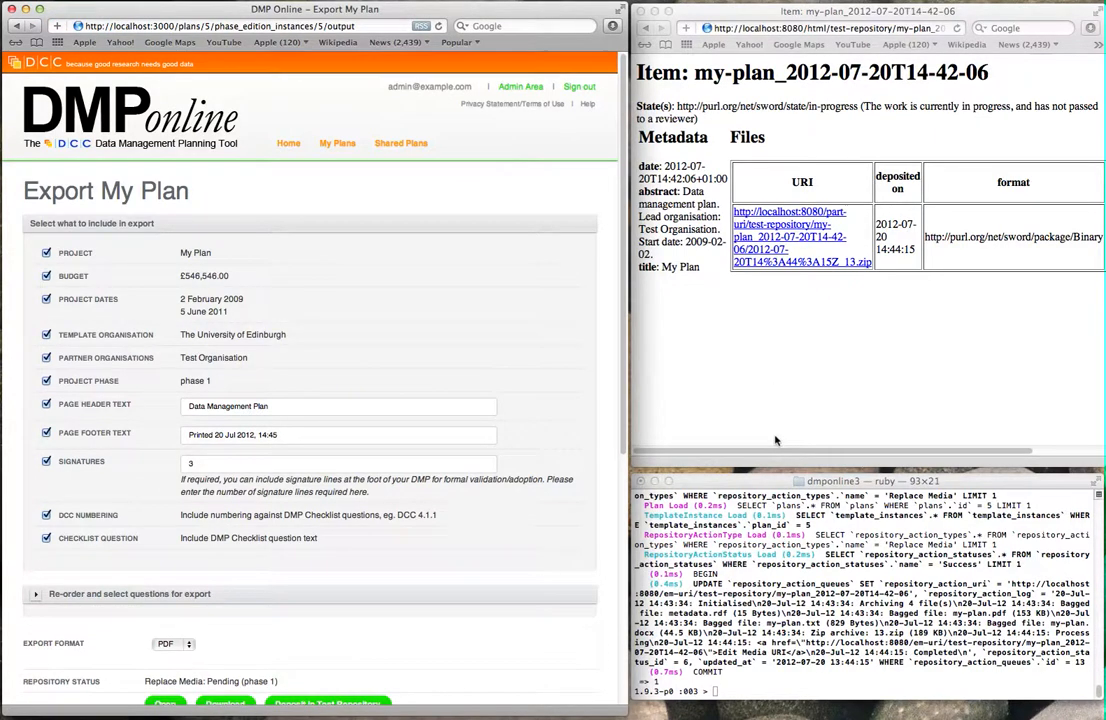
Step: Rerun RepositoryActionQueue.process, reload the item page and download the new 14:45:53 zip package
click(840, 561)
key(Up)
key(Return)
click(824, 364)
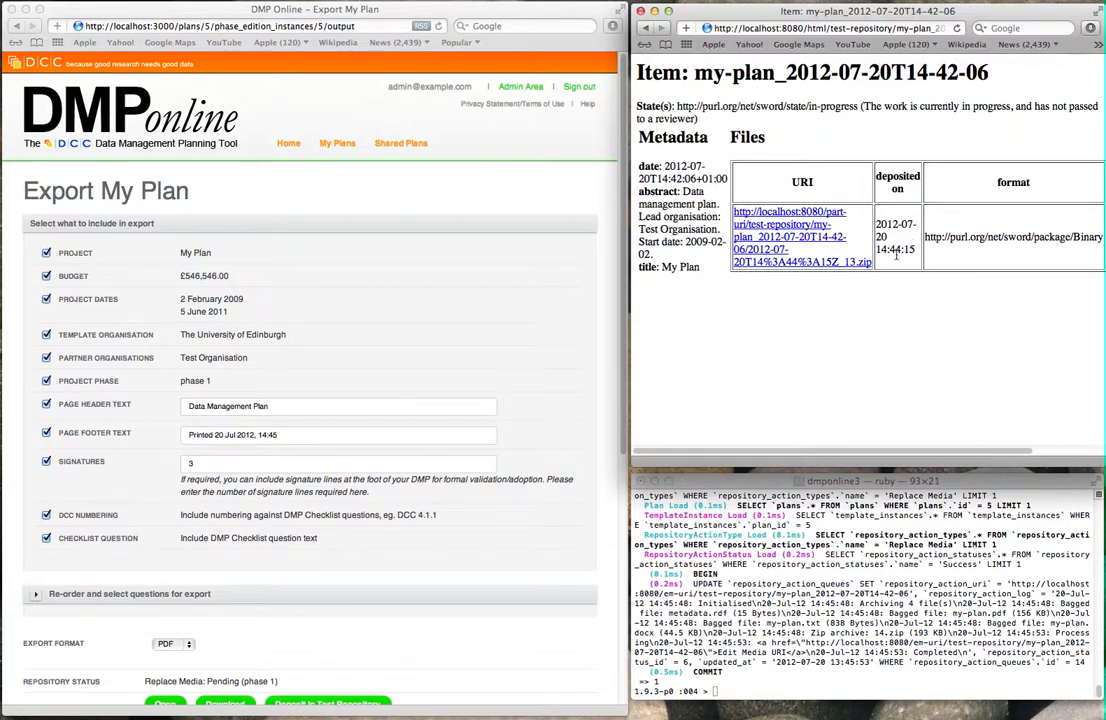
key(super+r)
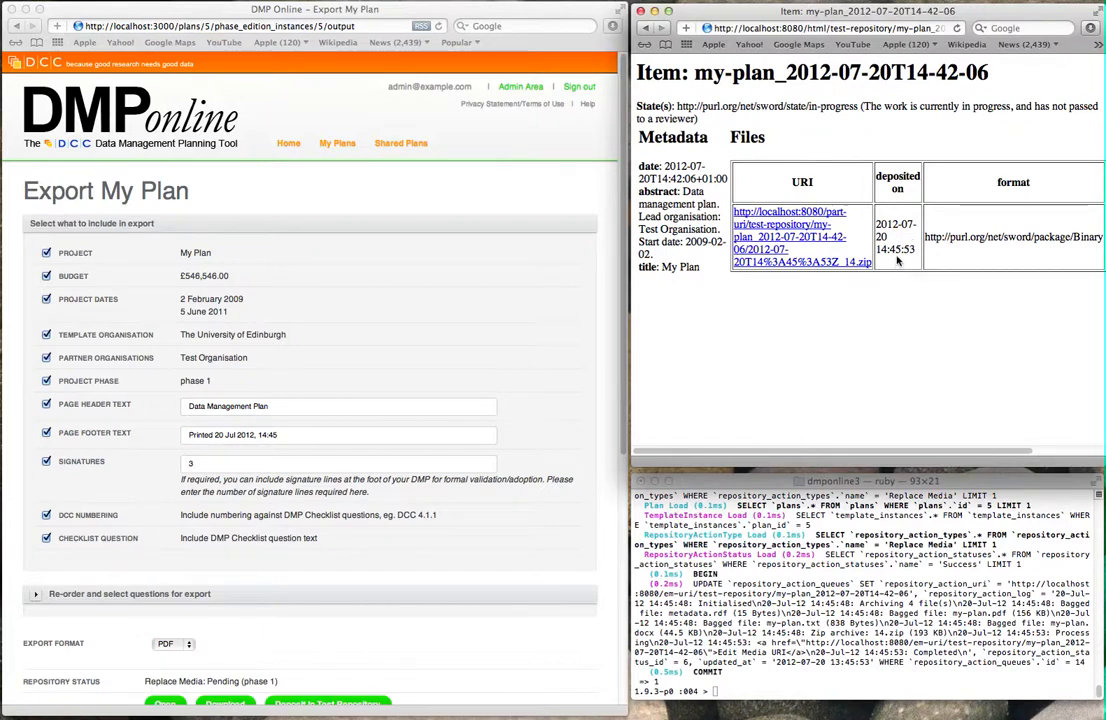
click(858, 268)
Step: Check the header of data/my-plan.pdf in the 2012-07-20T14-45-53Z_14 package, then close the windows
double_click(970, 86)
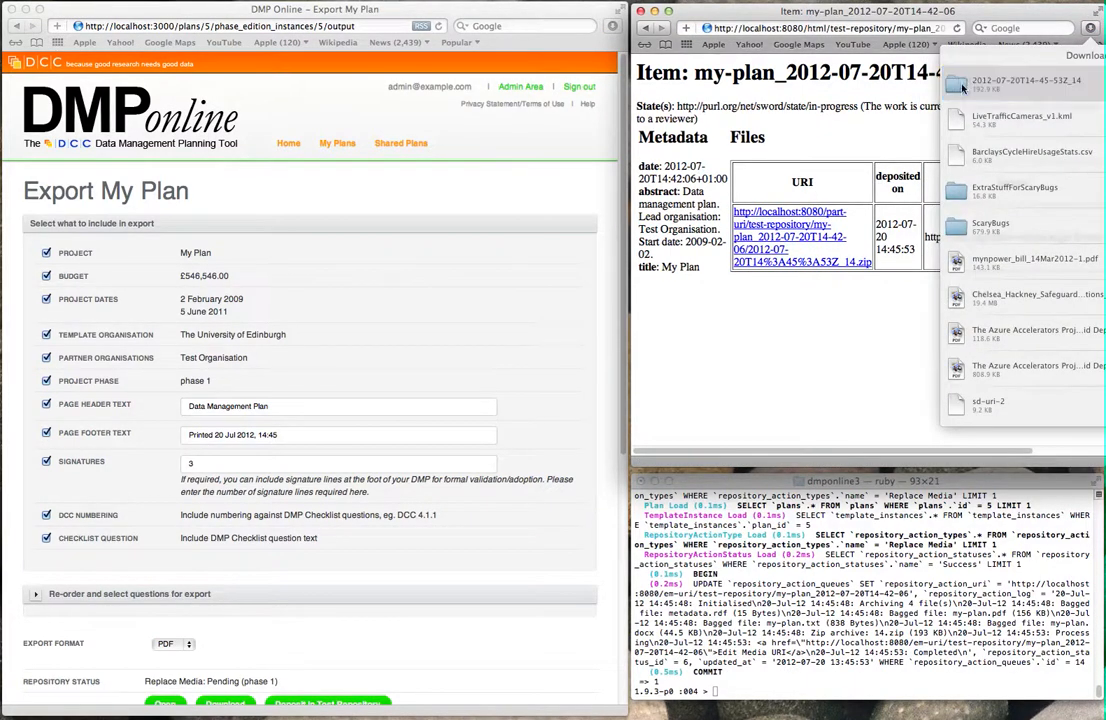
double_click(663, 411)
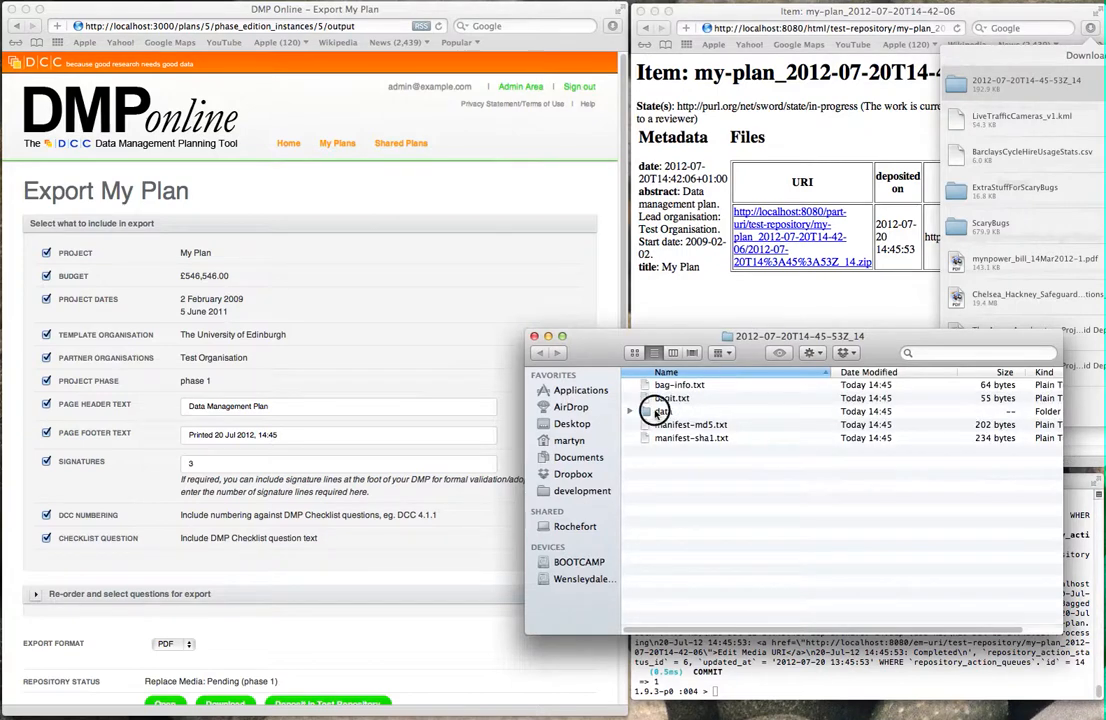
double_click(698, 412)
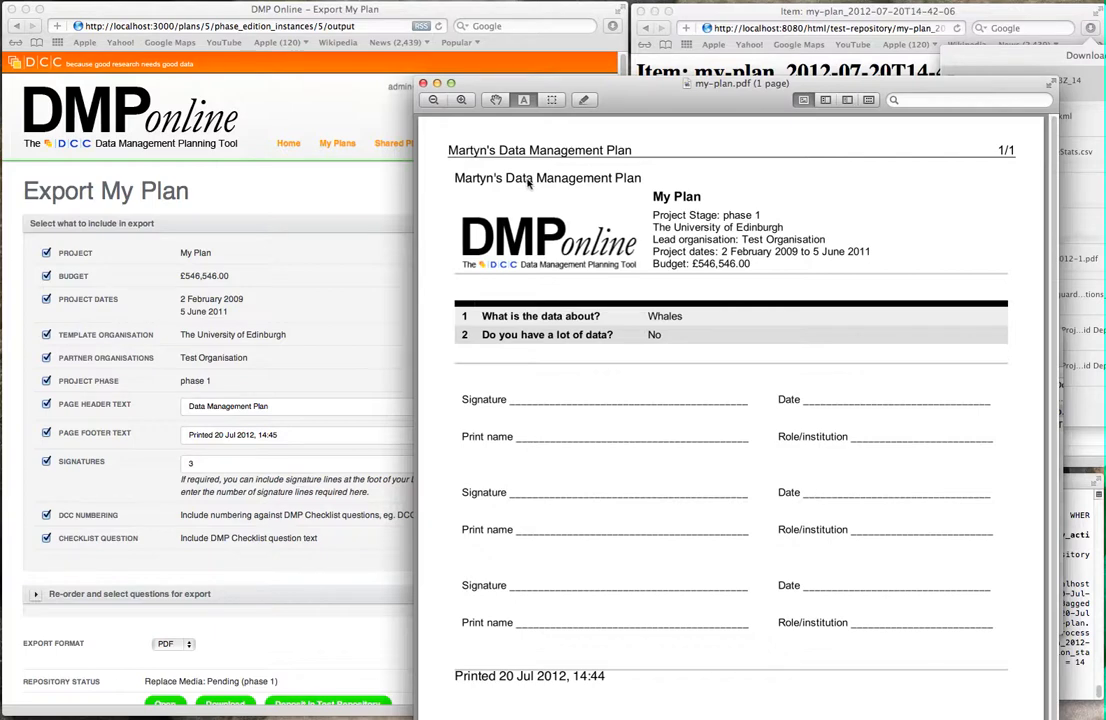
click(423, 84)
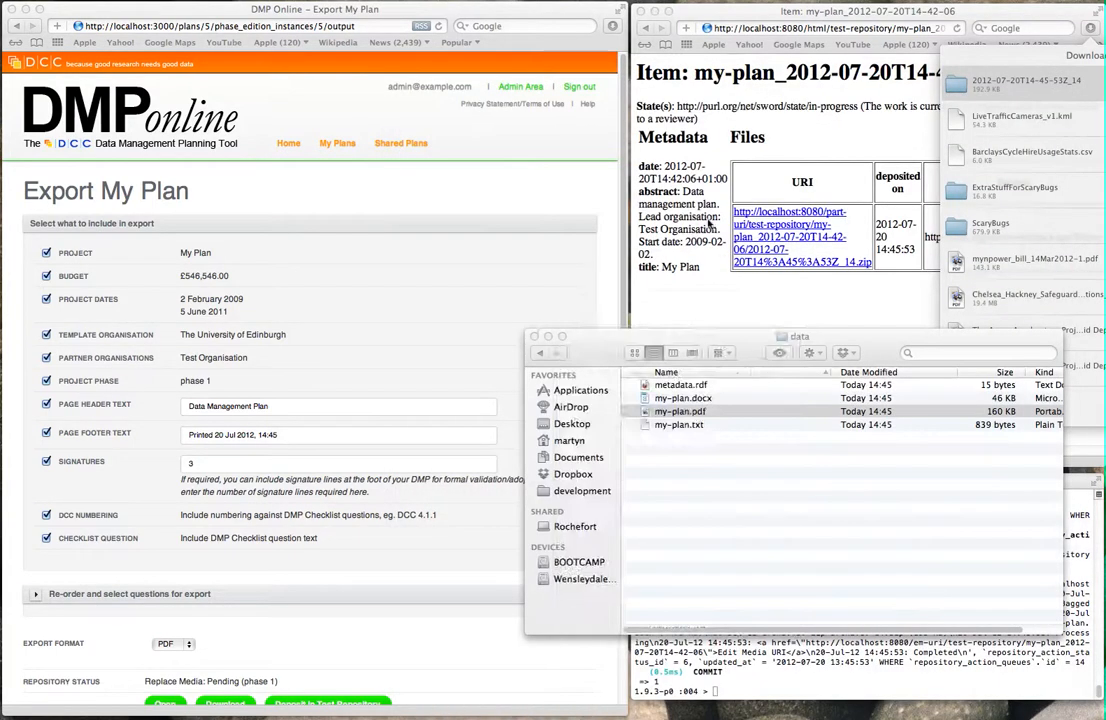
click(535, 337)
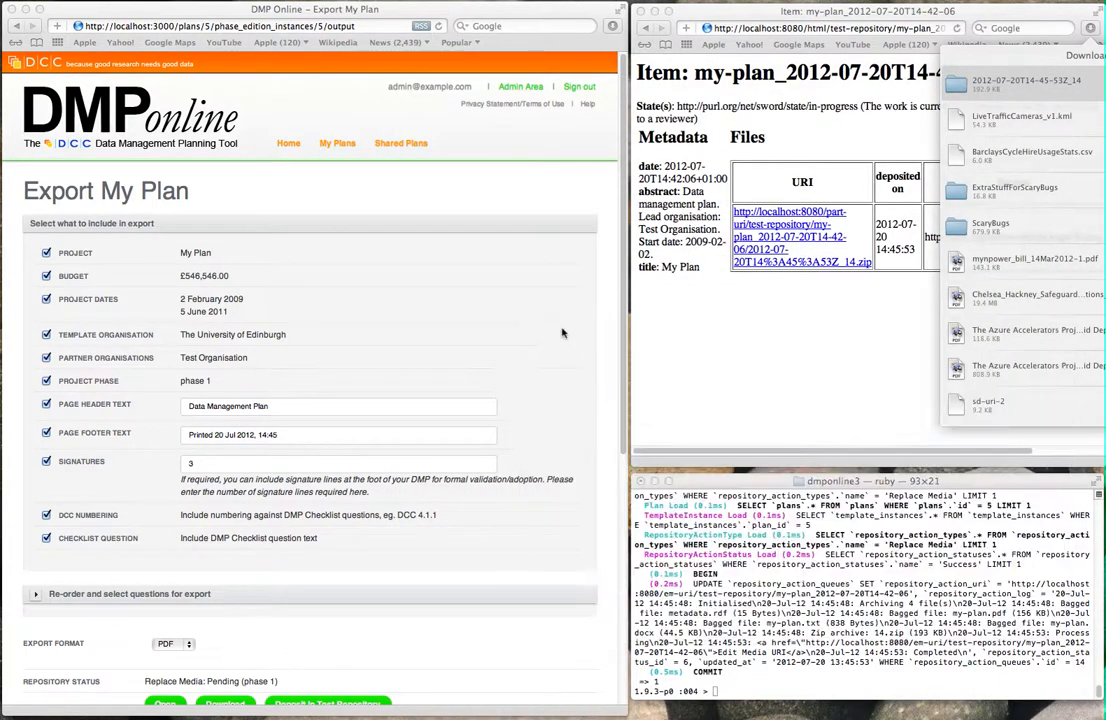
click(884, 323)
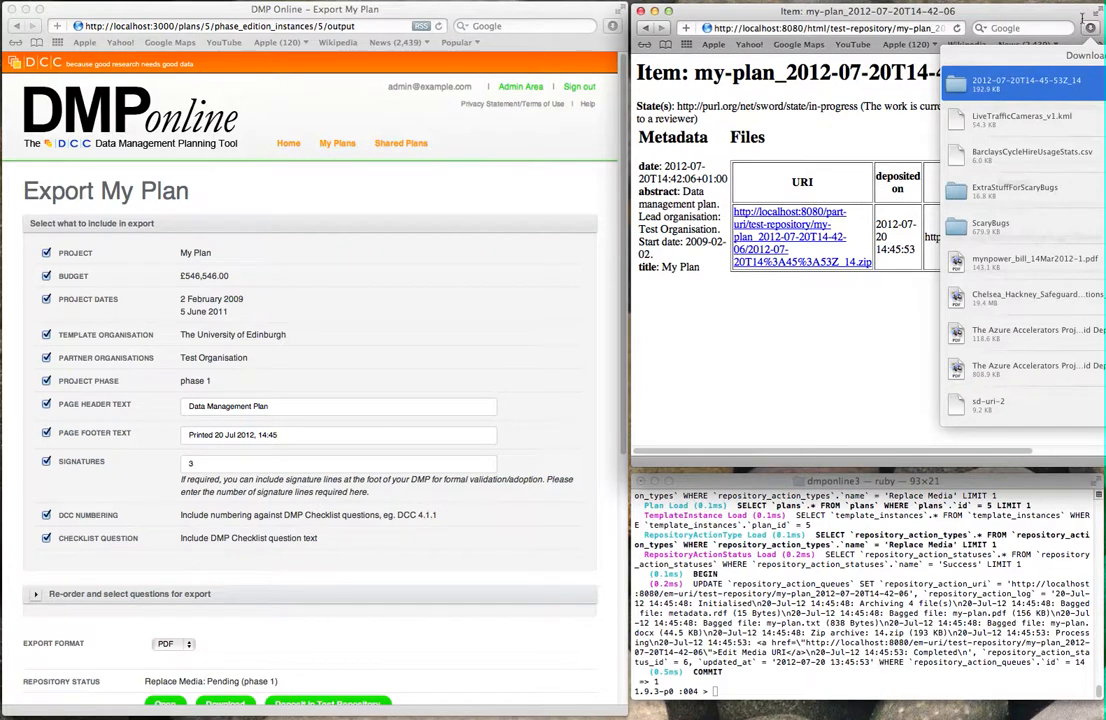
click(1088, 26)
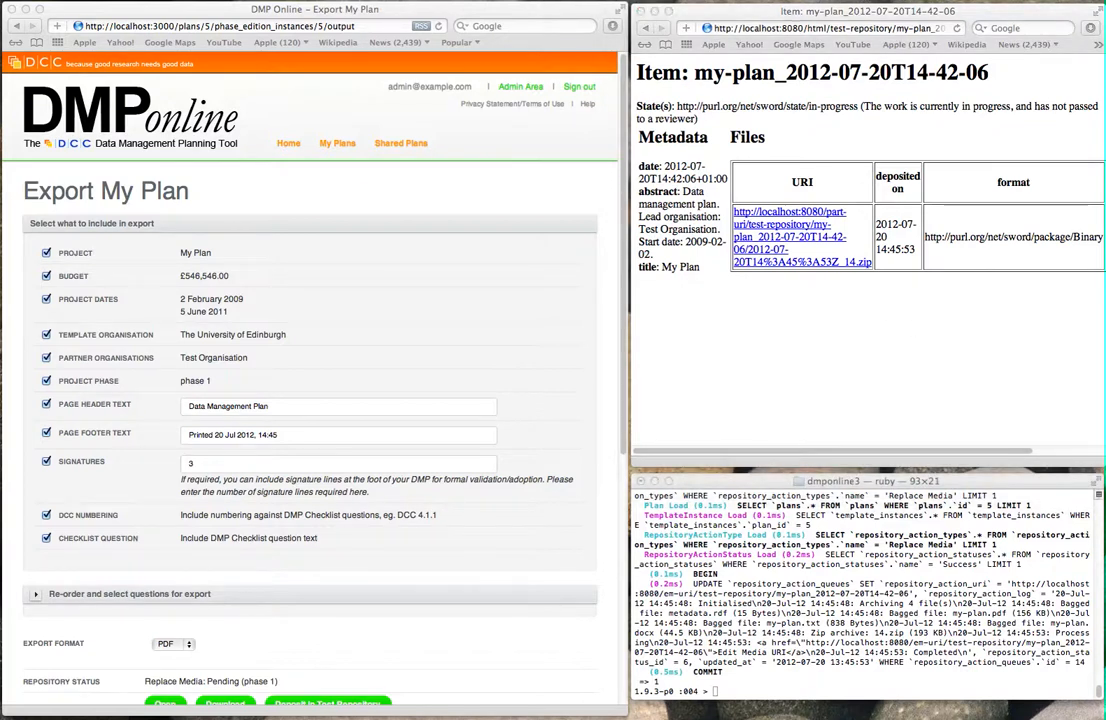
Step: With the SWORD server unreachable, redeposit the plan, creating a Pending Replace Media entry at 14:46:53
click(861, 320)
key(super+r)
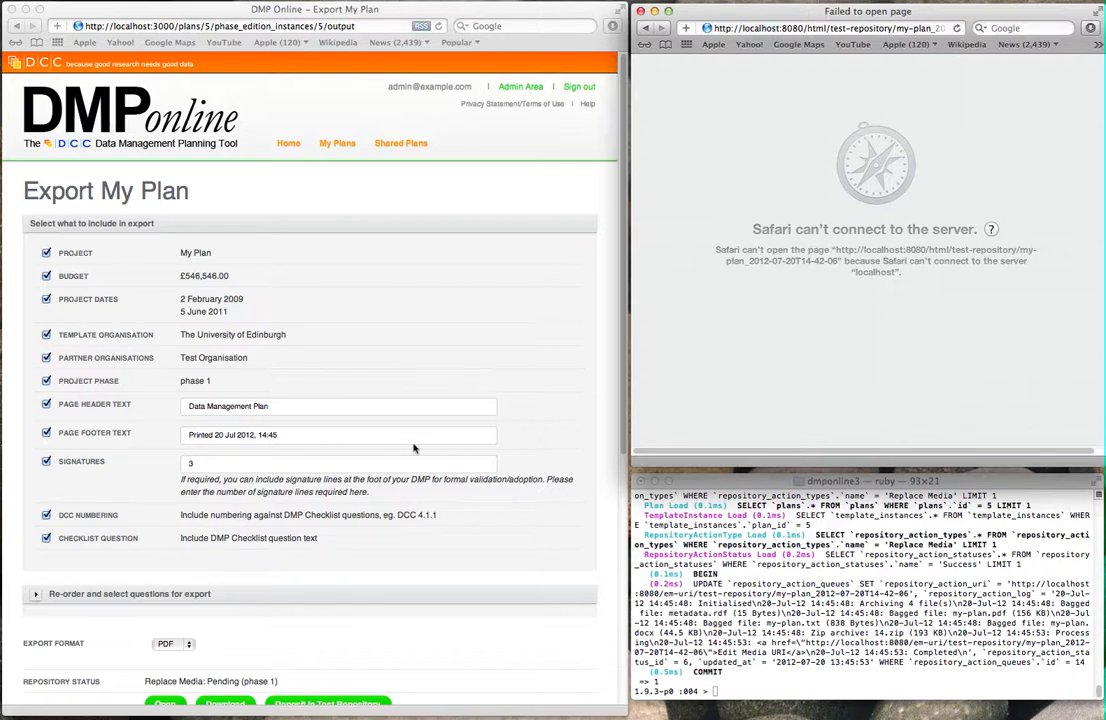
click(440, 590)
scroll(450, 571, down, 5)
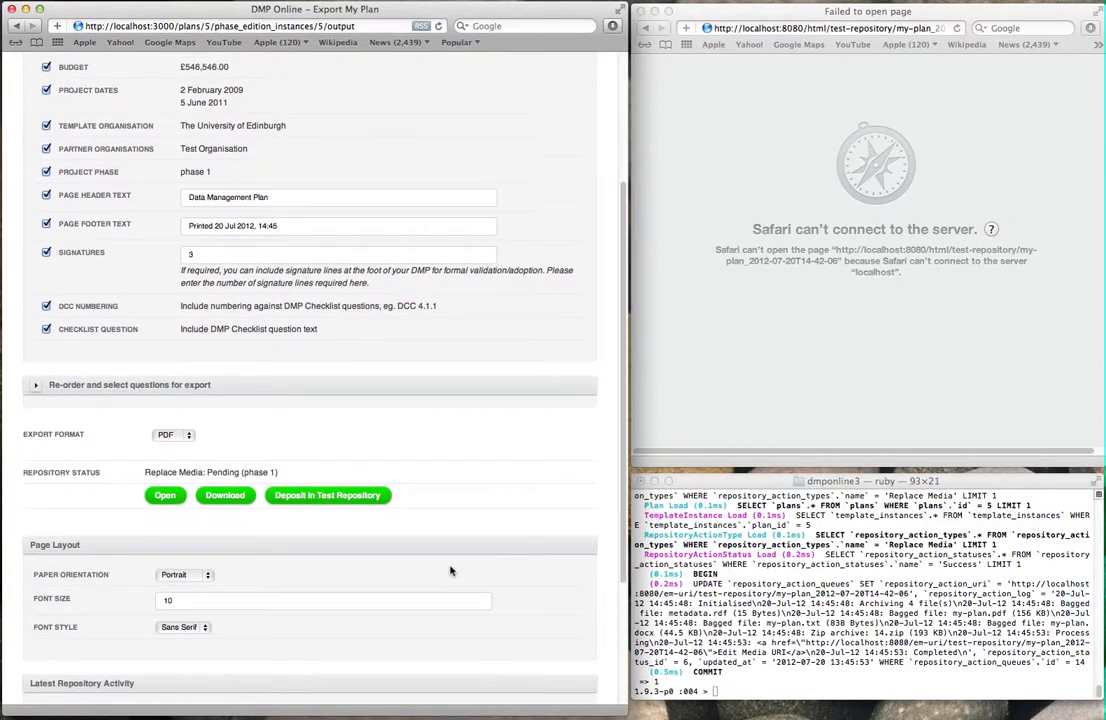
click(340, 499)
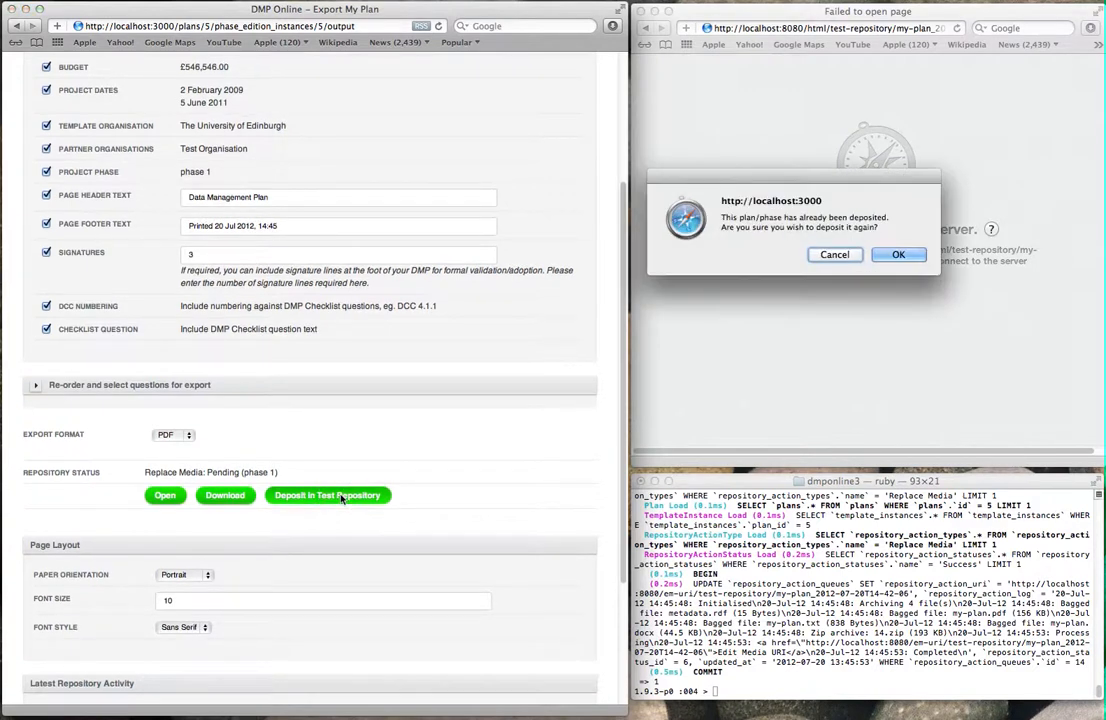
click(914, 258)
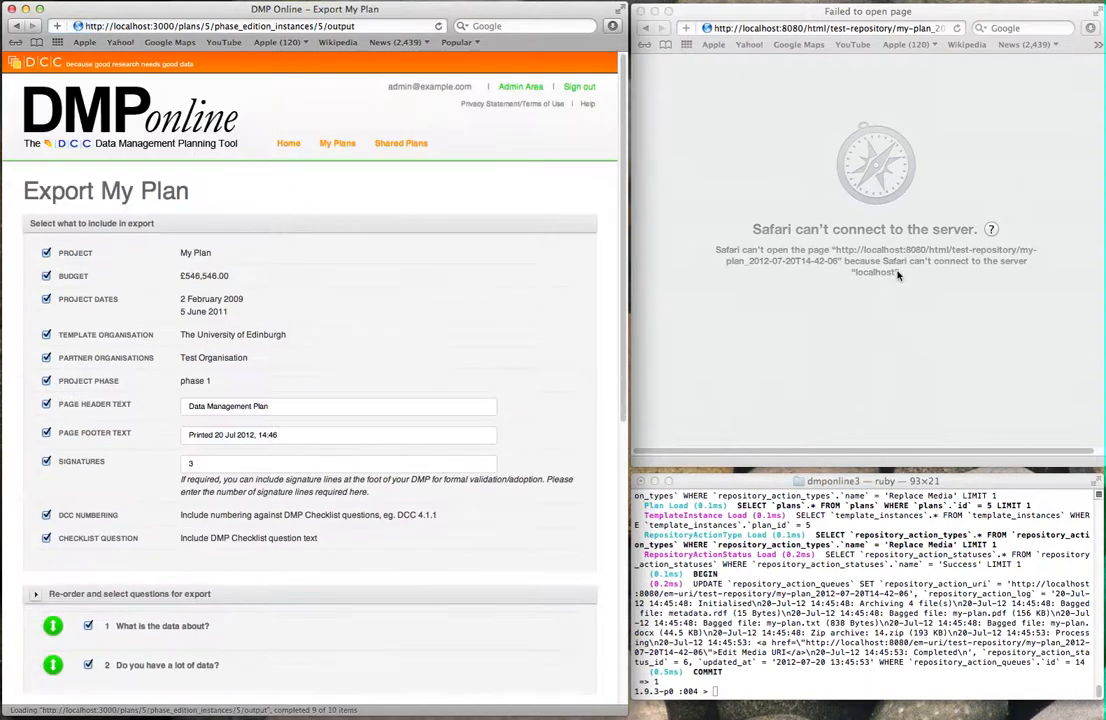
scroll(533, 272, down, 2)
scroll(533, 272, down, 10)
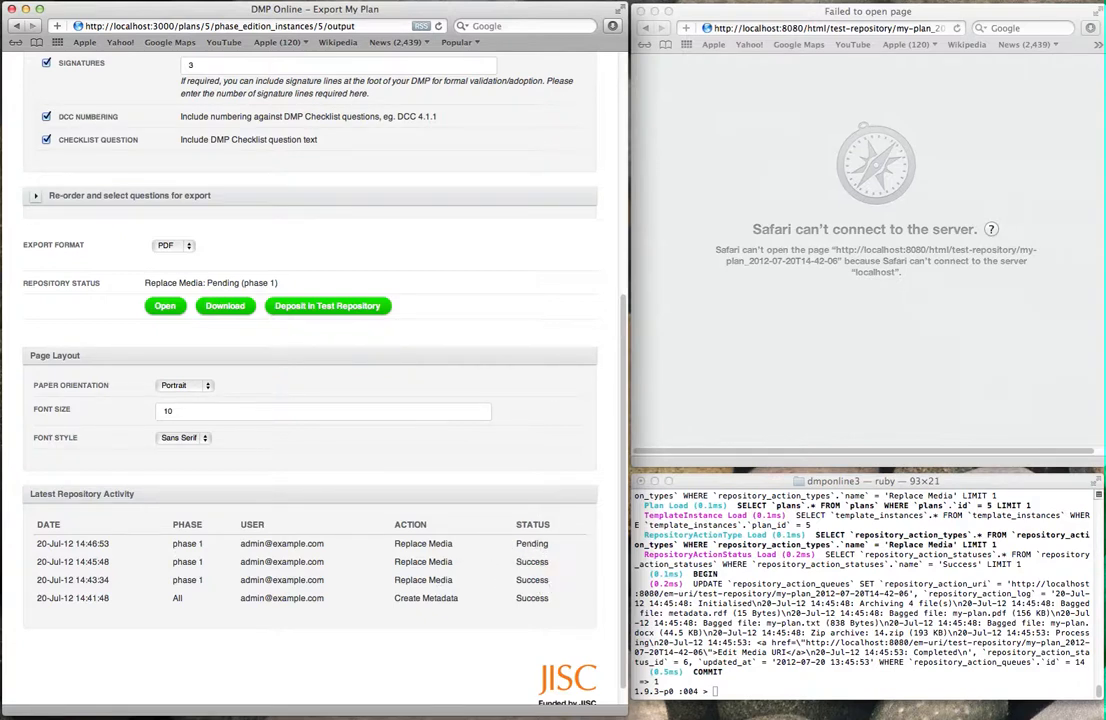
Step: Run RepositoryActionQueue.process three times until entry 15 fails and the error email appears
click(960, 563)
key(Up)
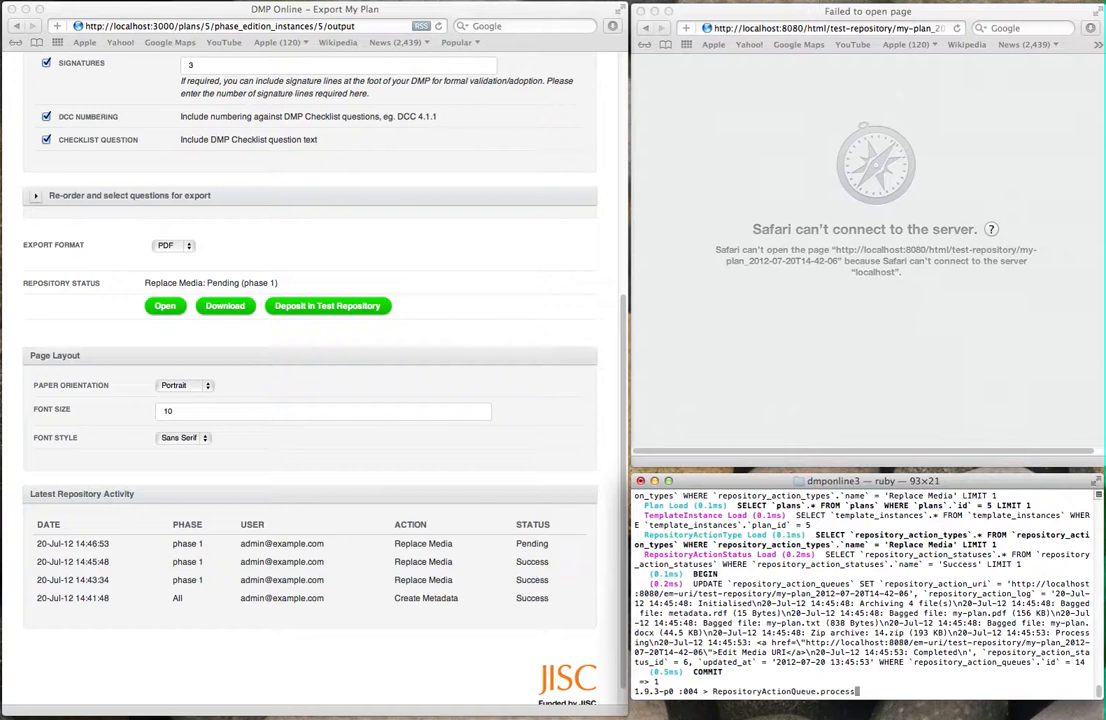
key(Return)
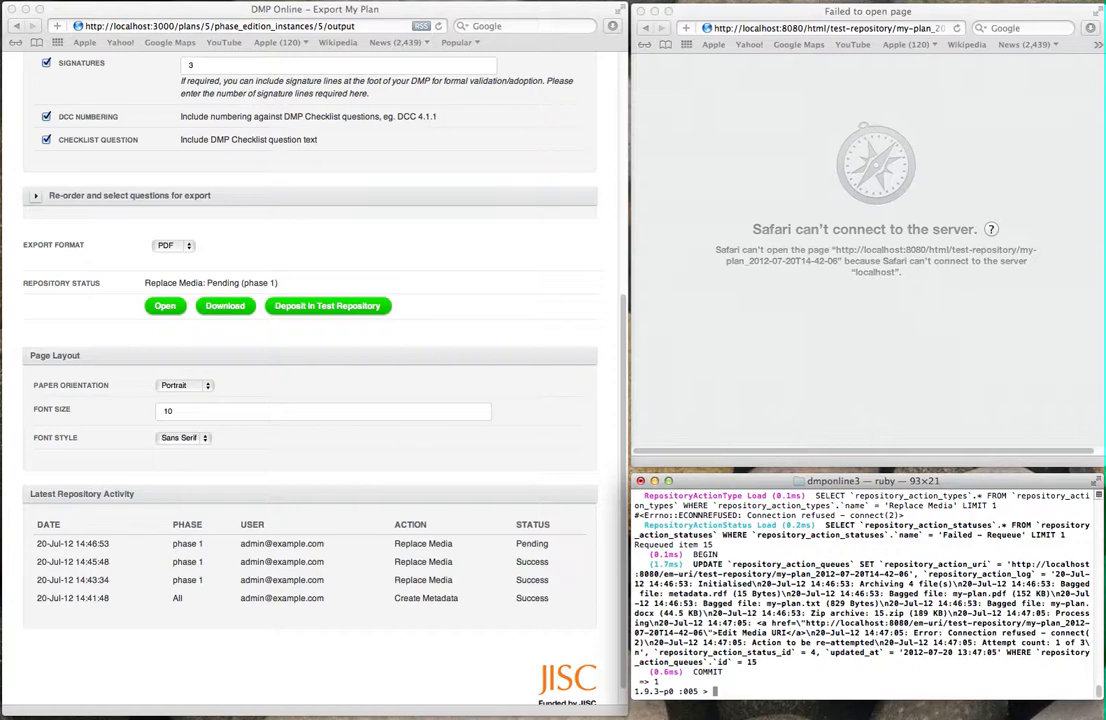
key(Up)
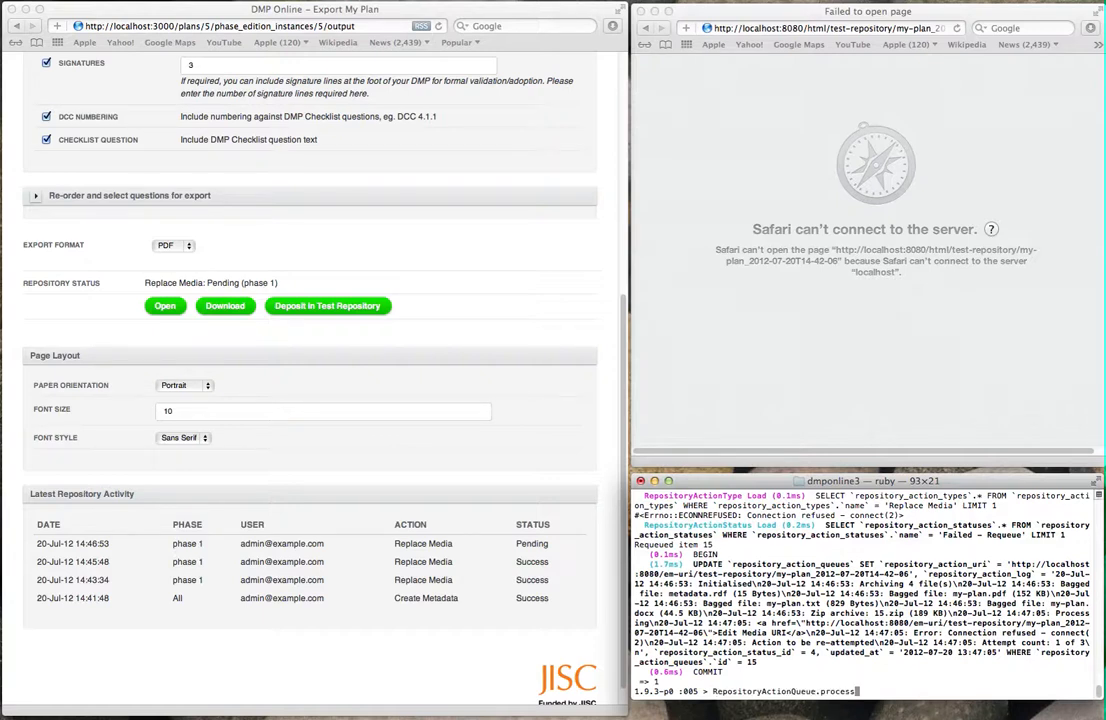
key(Return)
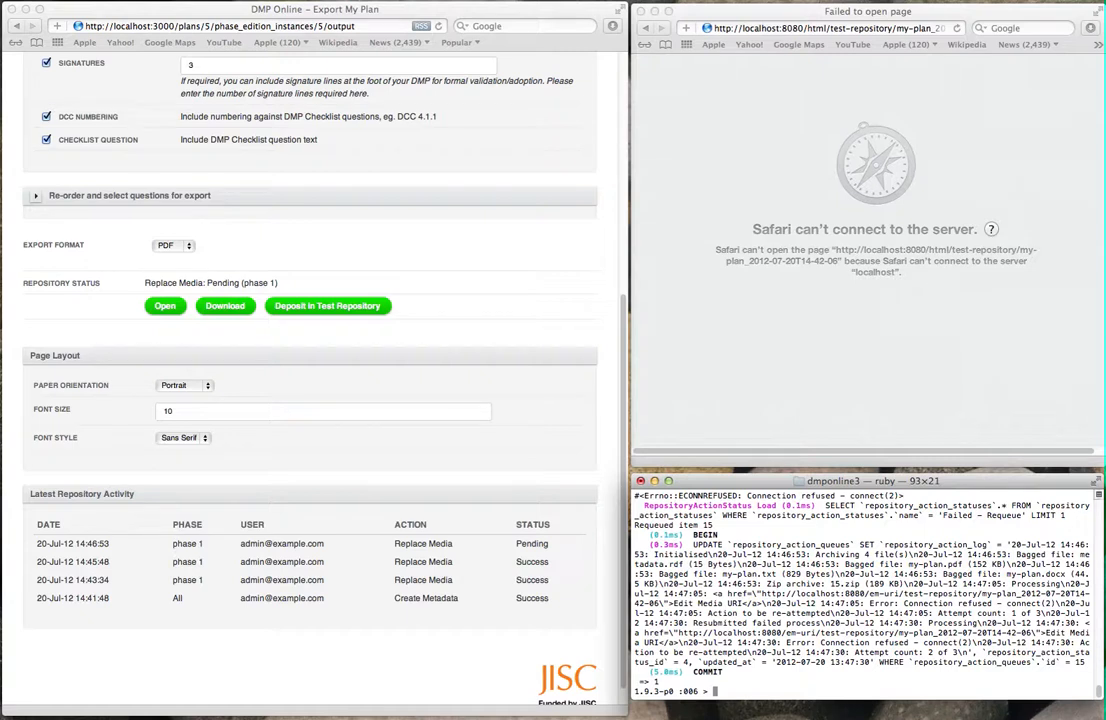
key(Up)
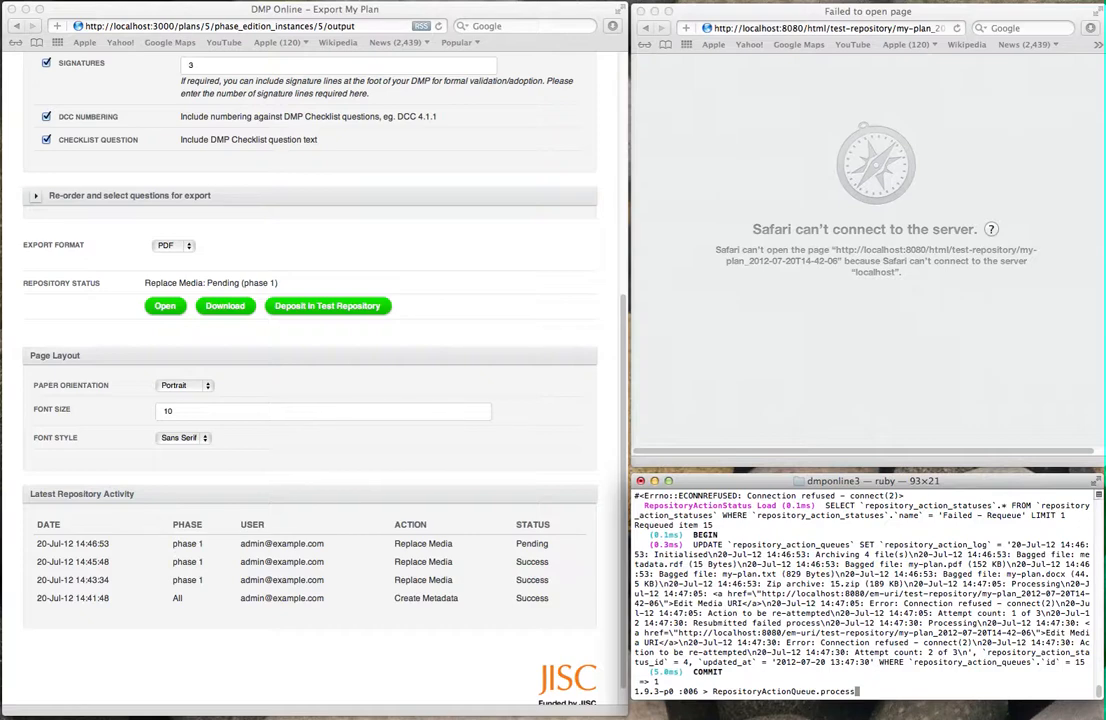
key(Return)
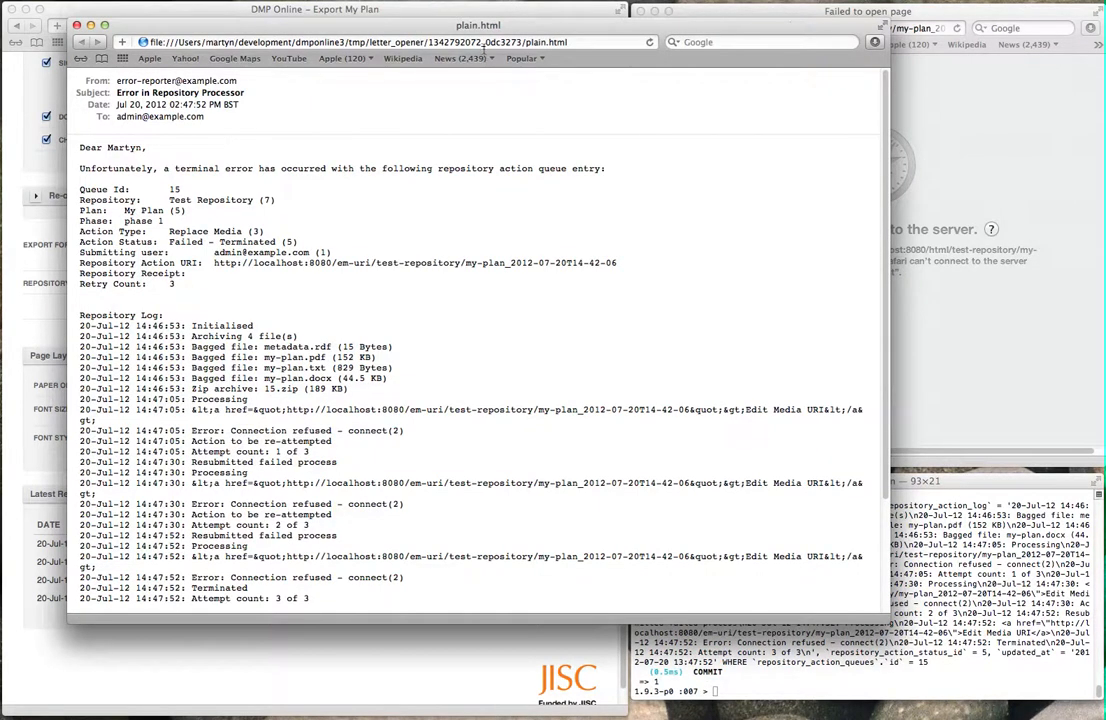
Step: Read the entry 15 error email down to the Connection refused exception, then close it
drag(513, 26, 694, 67)
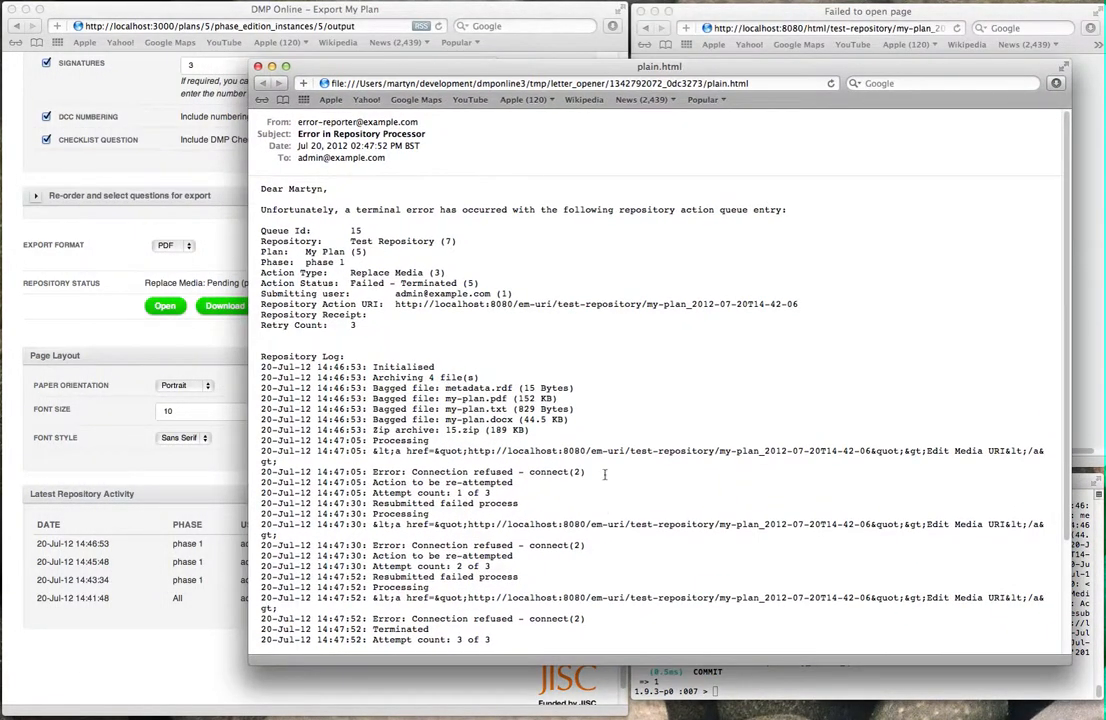
drag(512, 64, 477, 53)
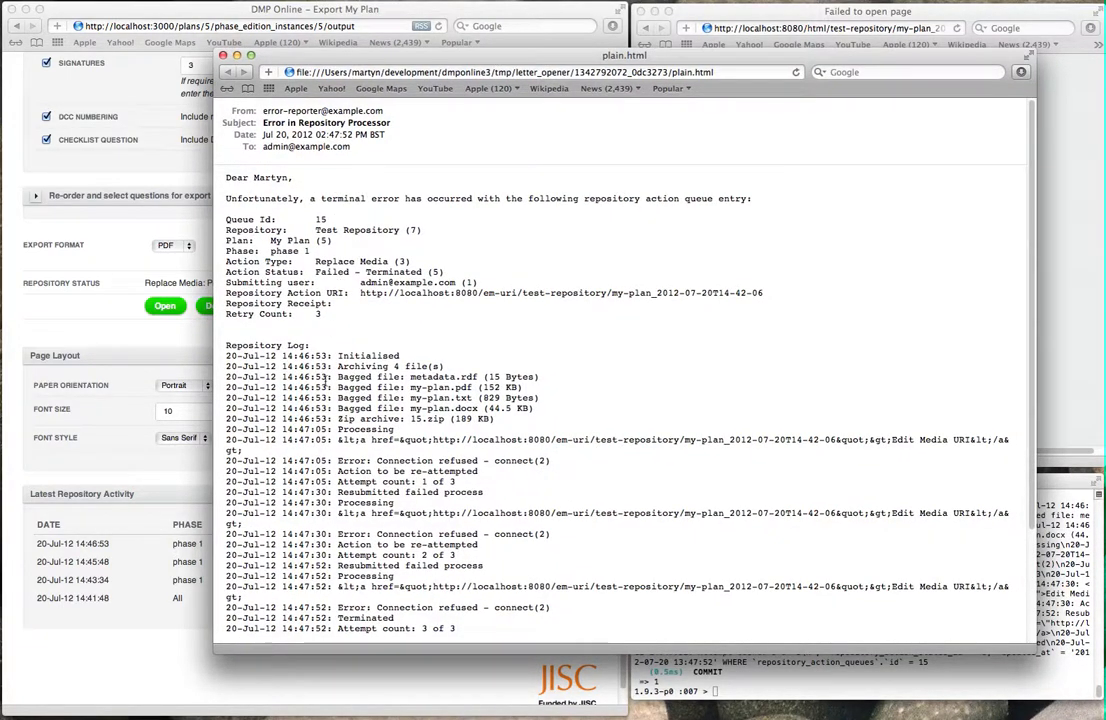
scroll(339, 320, down, 2)
scroll(474, 527, down, 5)
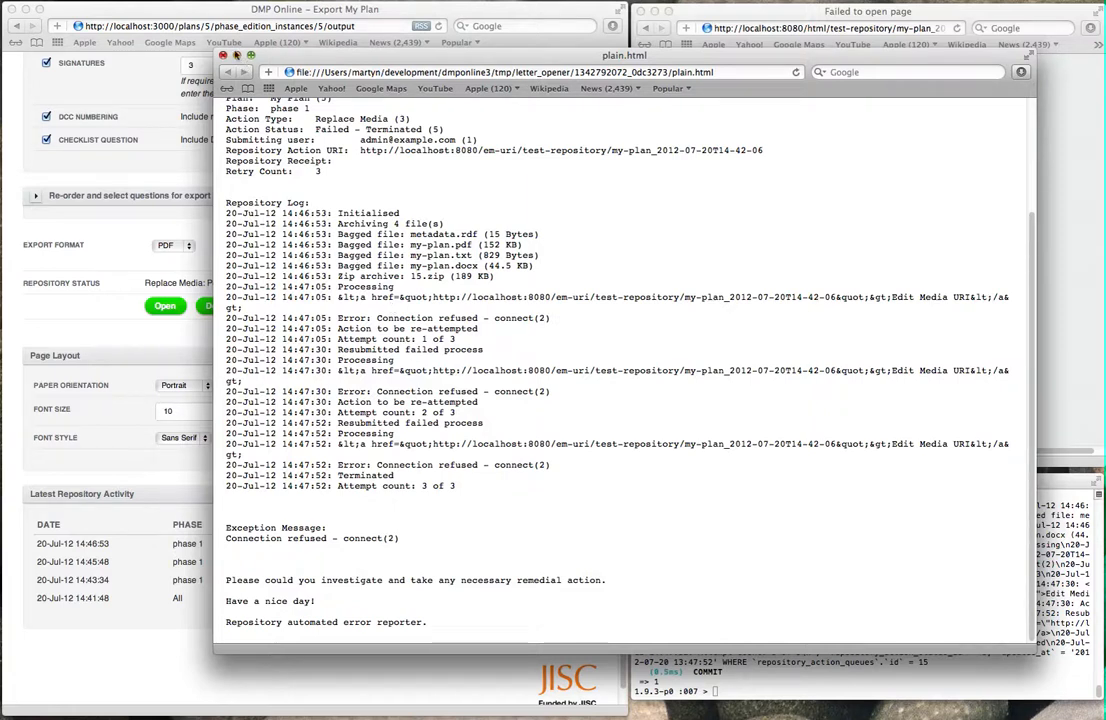
click(223, 56)
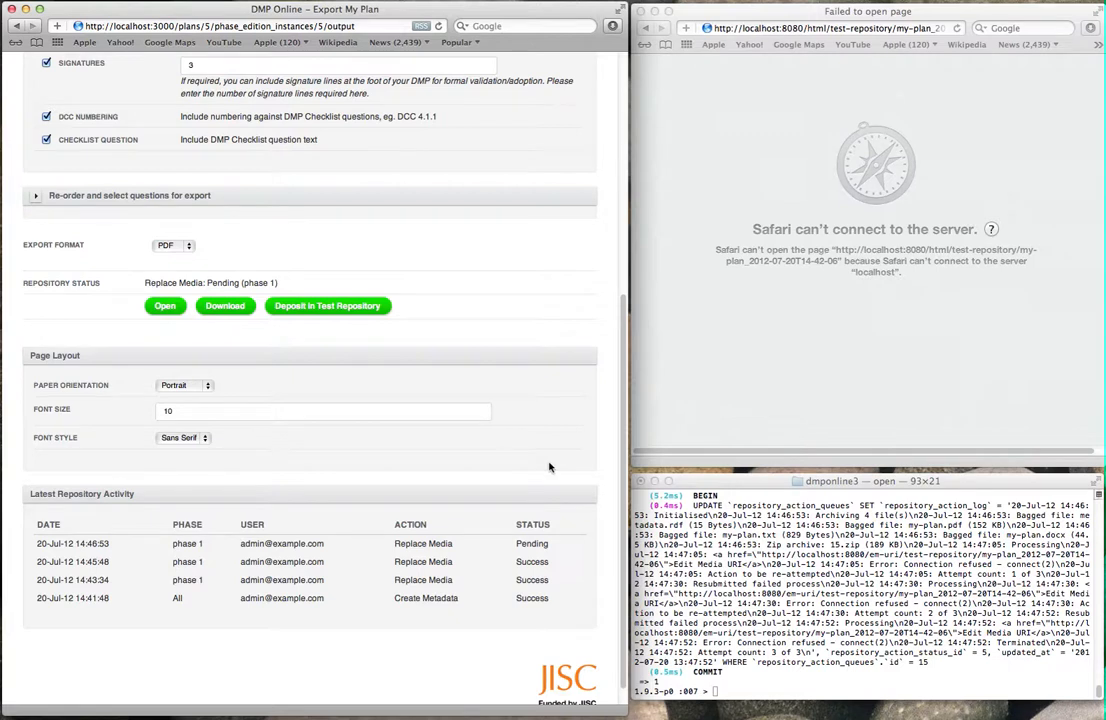
Step: Refresh the export page to show Replace Media: Failed - Terminated, then reload the SWORD item page
key(super+r)
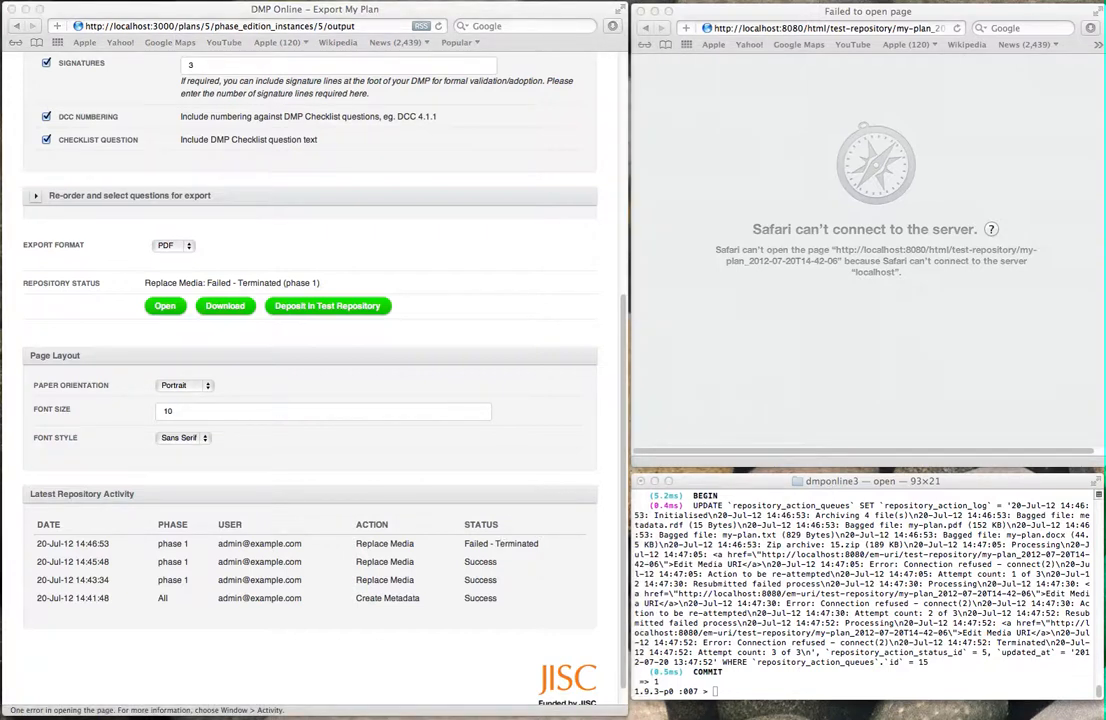
click(941, 384)
key(super+r)
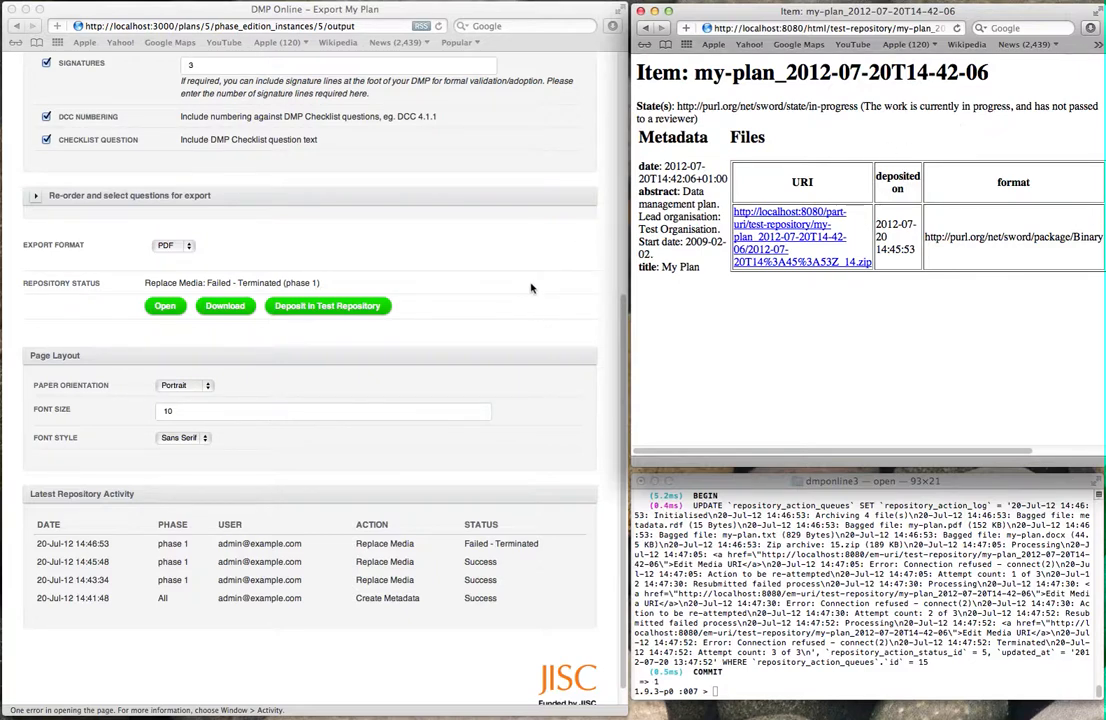
scroll(531, 288, up, 10)
scroll(531, 288, down, 4)
scroll(500, 270, up, 4)
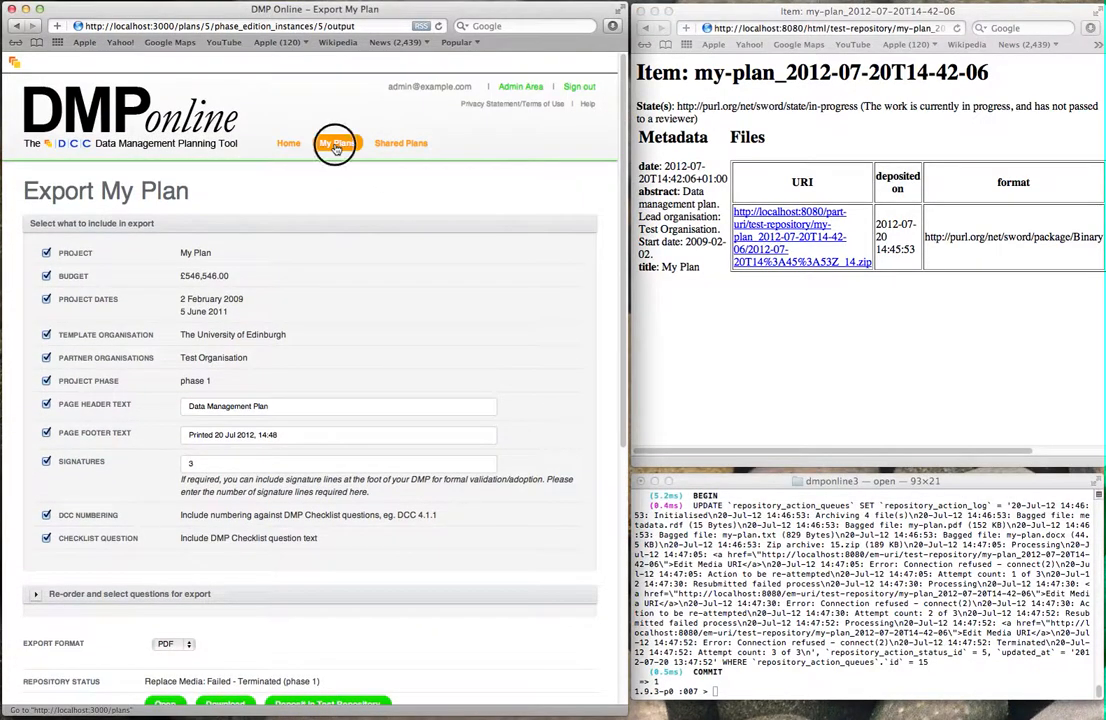
Step: Lock My Plan from its Review page in My Plans
click(334, 143)
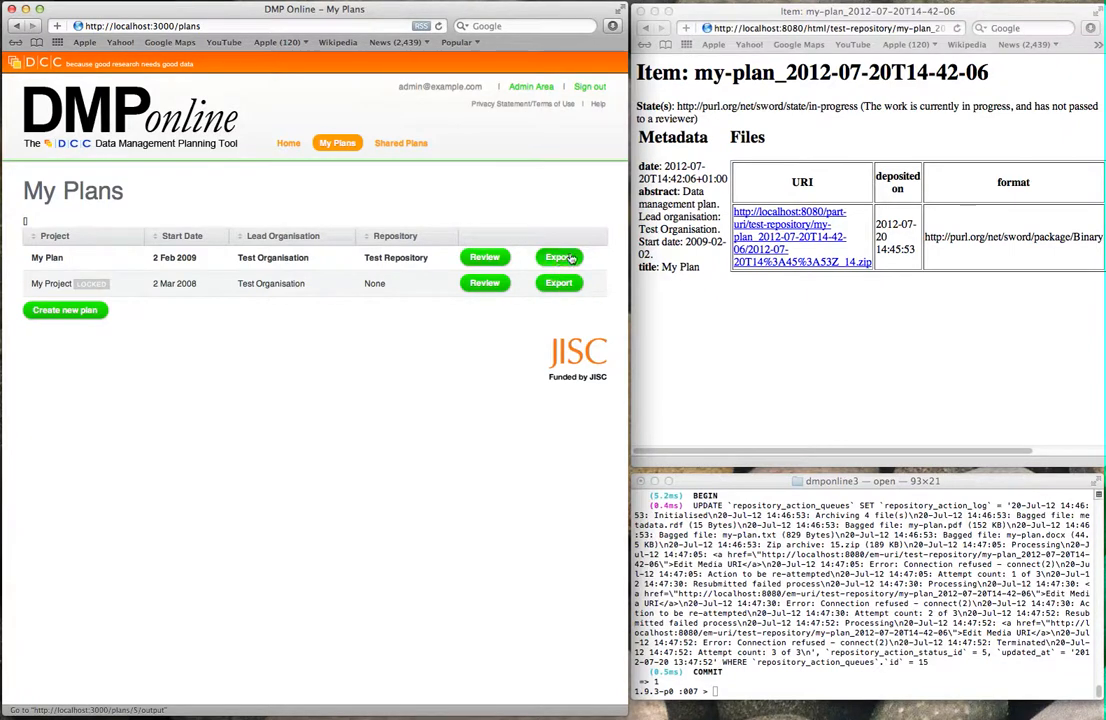
click(488, 258)
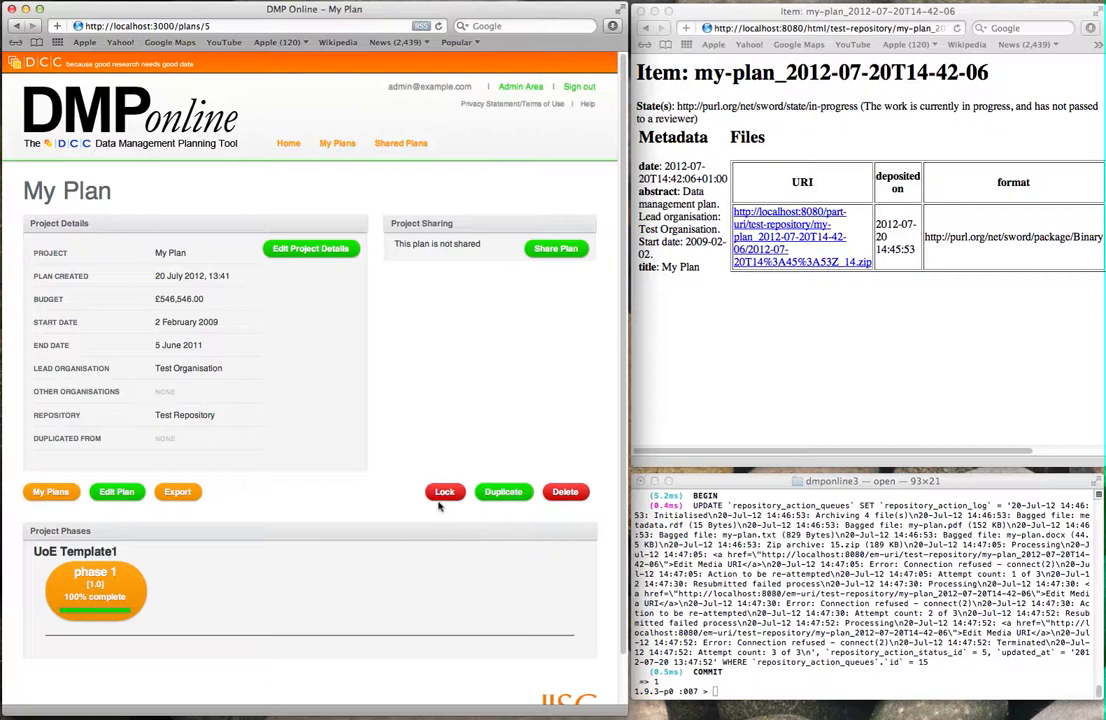
click(445, 493)
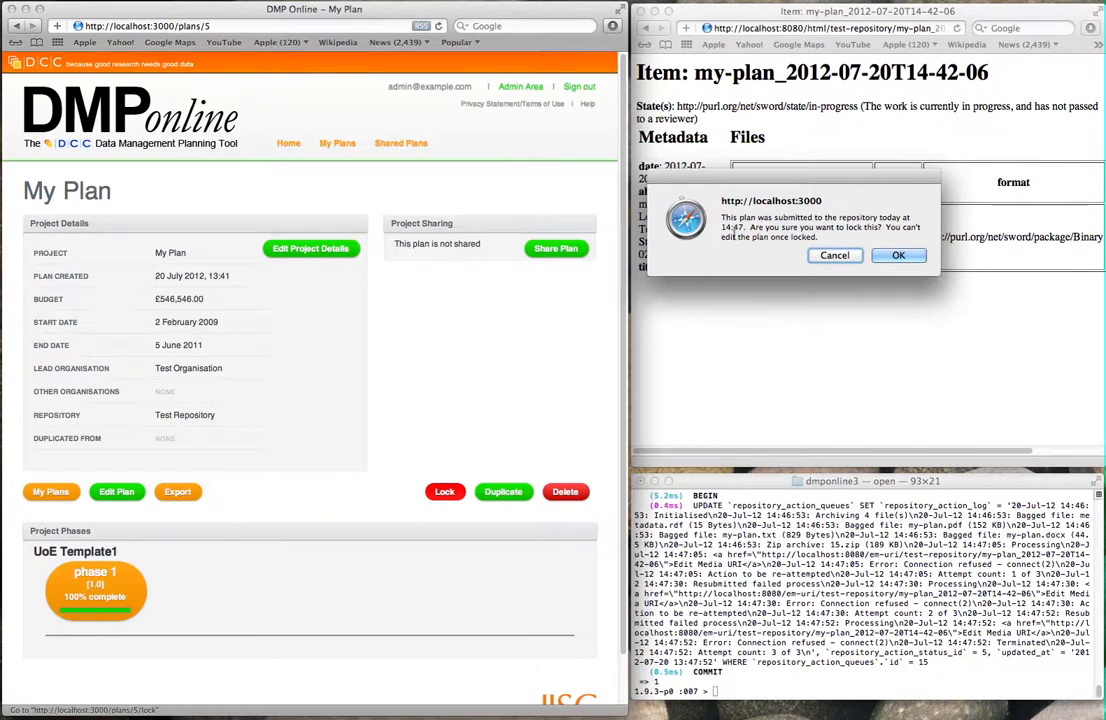
click(896, 258)
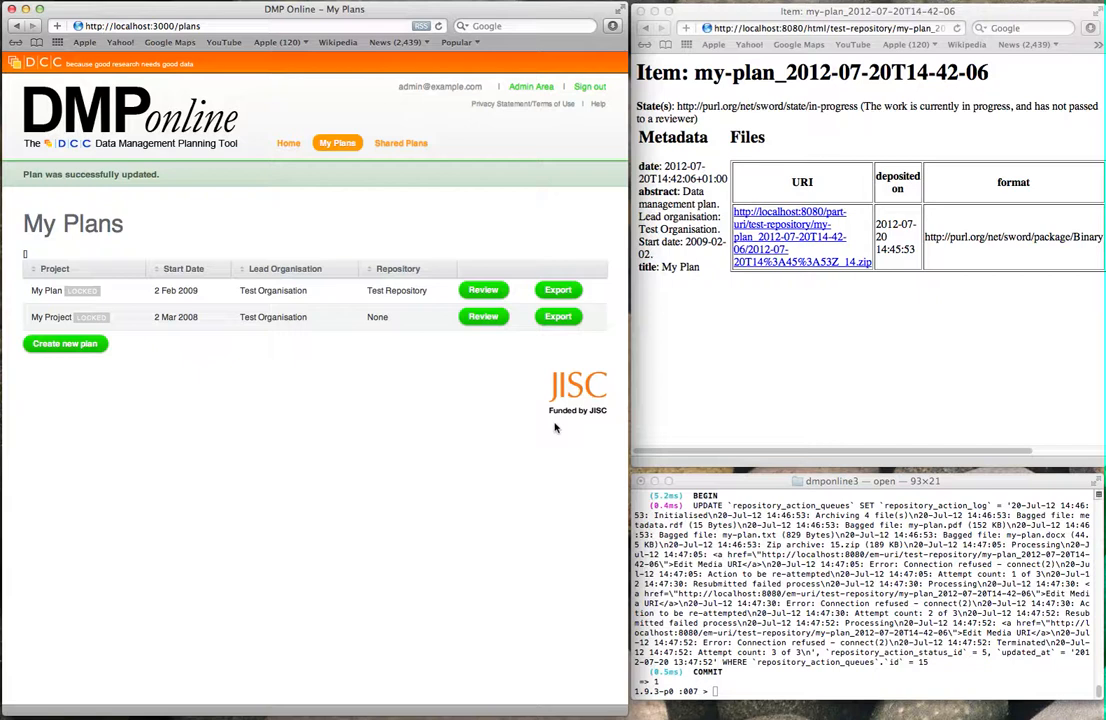
Step: Run RepositoryActionQueue.process and reload the SWORD item page to see its state archived
click(822, 410)
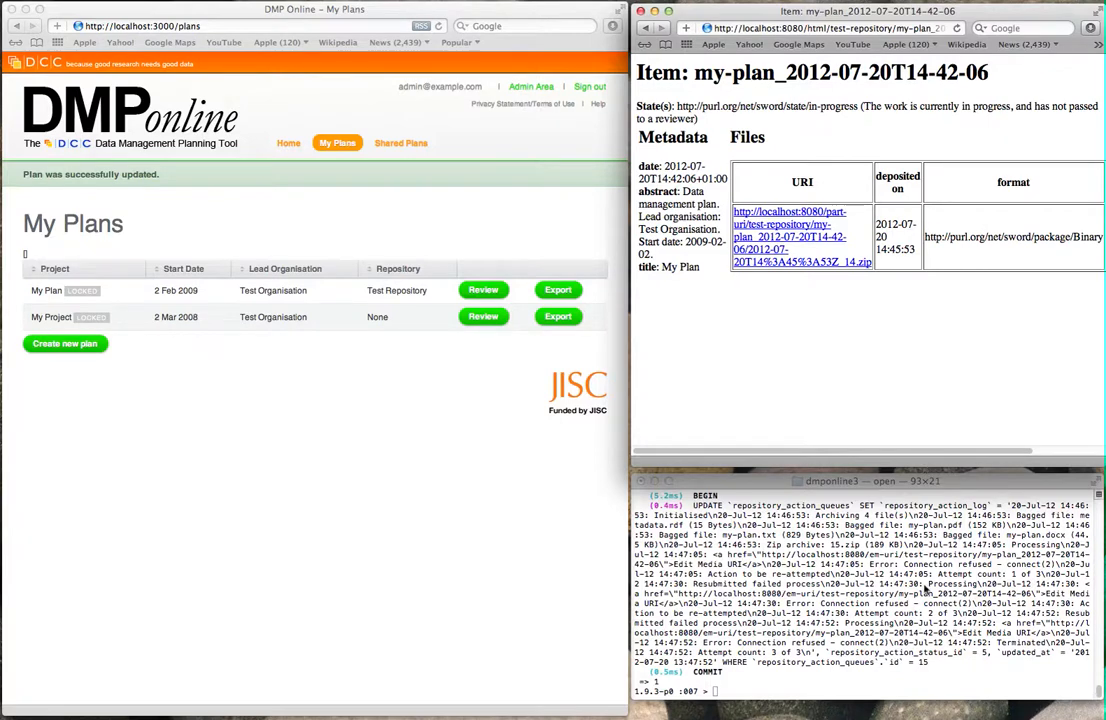
click(924, 589)
text(RepositoryActionQueue.process)
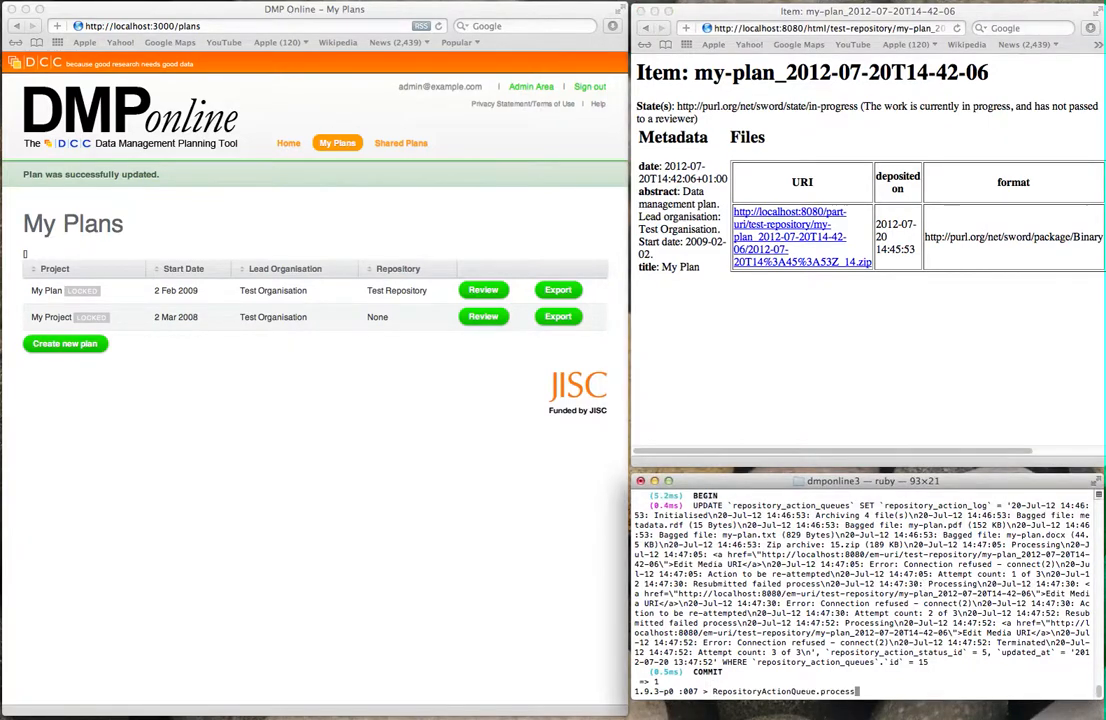
key(Return)
click(1045, 348)
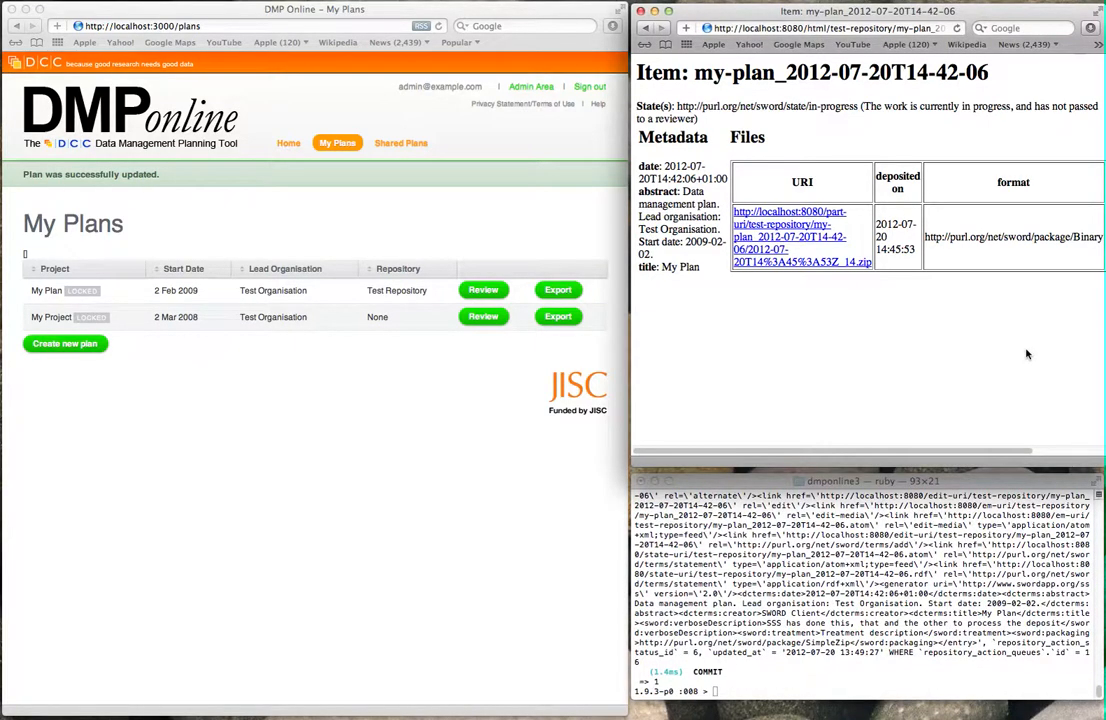
key(super+r)
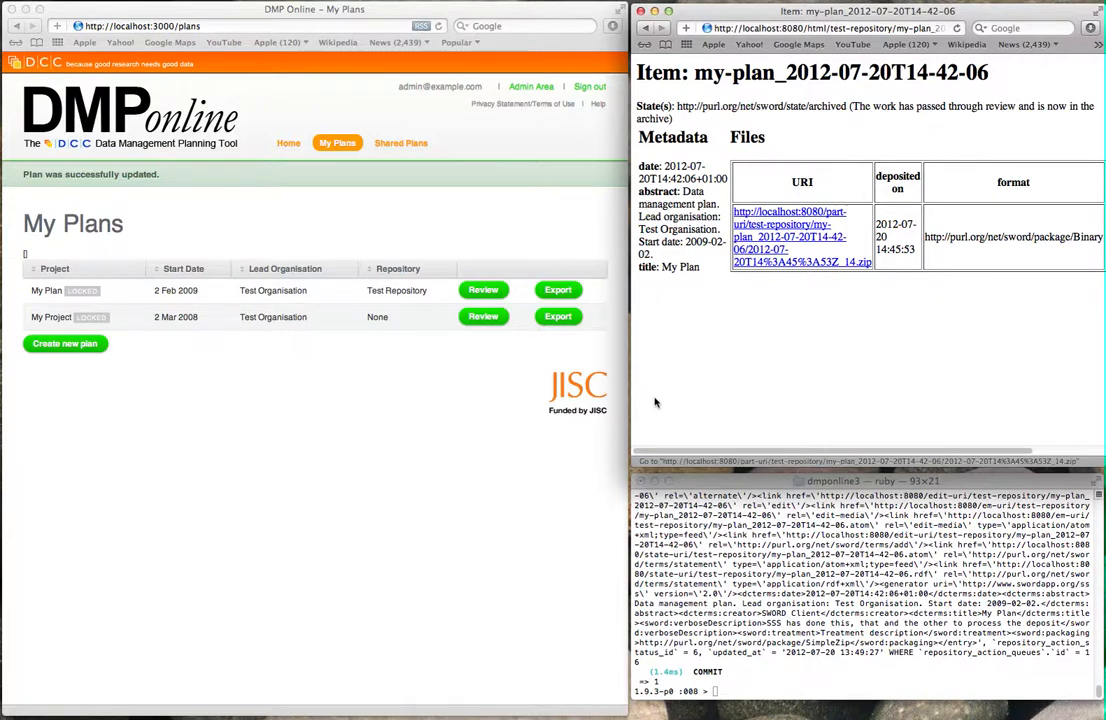
click(401, 383)
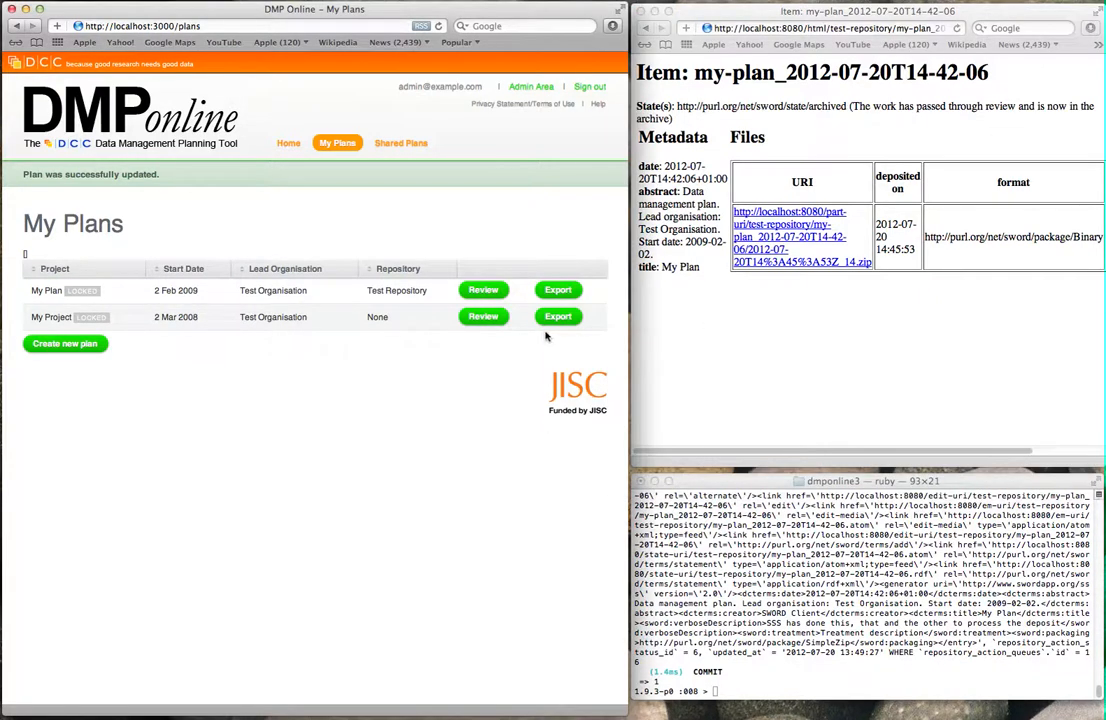
Step: Open Admin Area > Repositories > Test Repository and review its activity log, including the 14:49:15 Finalise entry
click(543, 89)
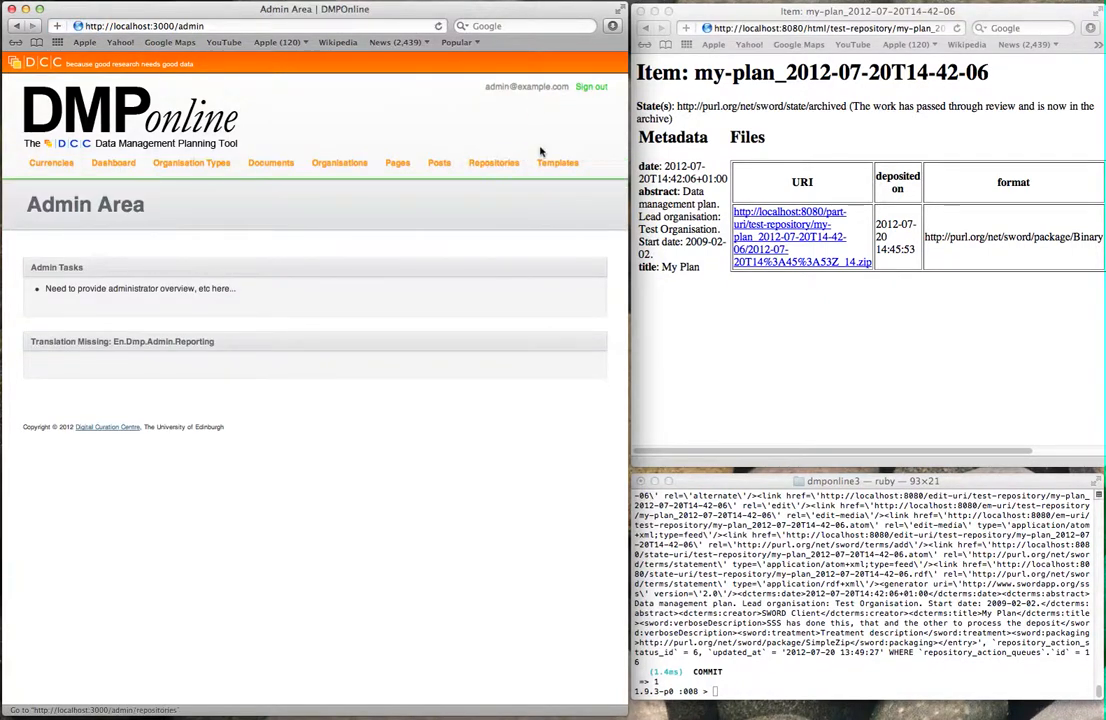
click(500, 163)
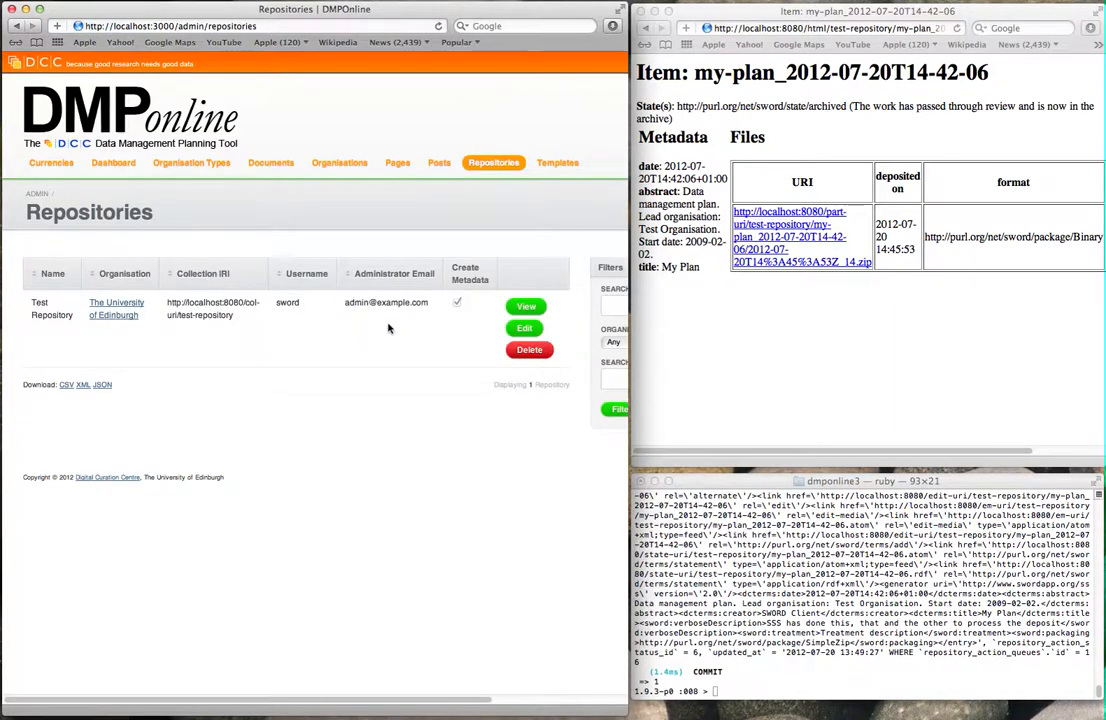
click(526, 306)
scroll(410, 341, down, 10)
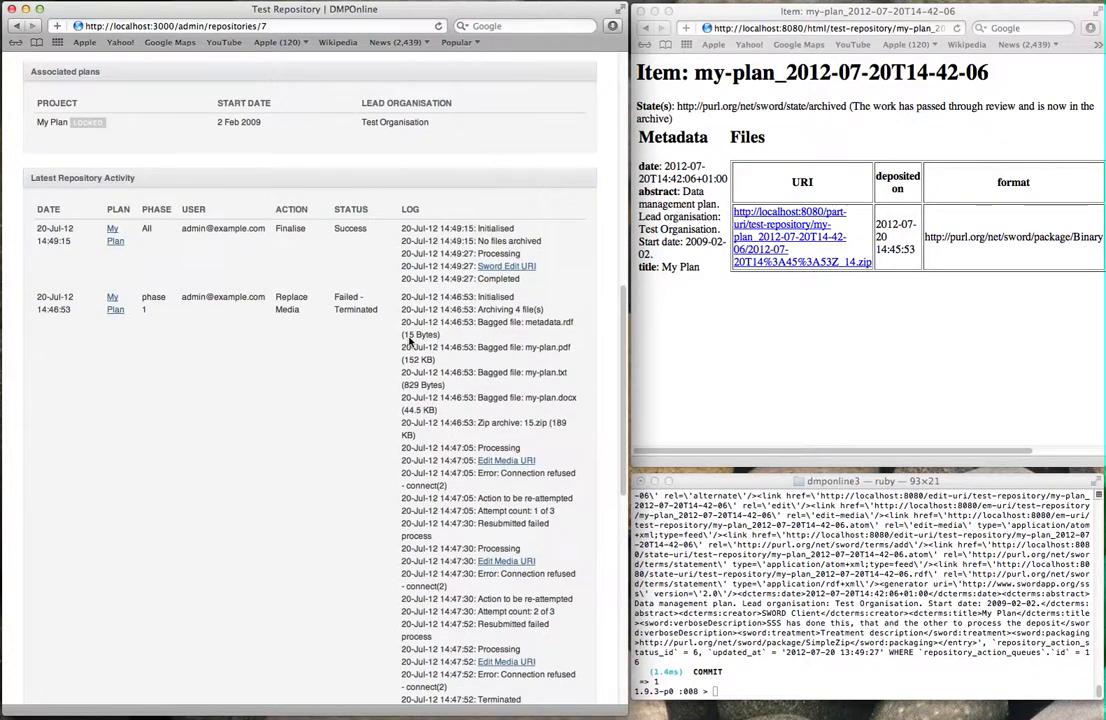
scroll(409, 341, down, 15)
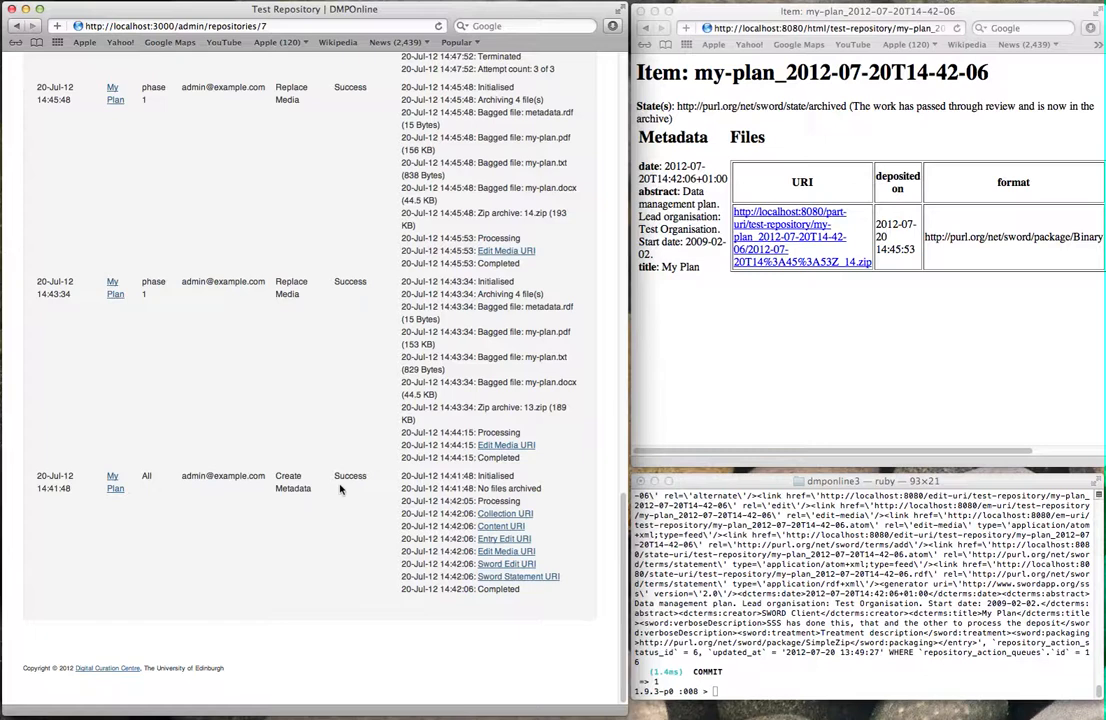
scroll(340, 488, up, 2)
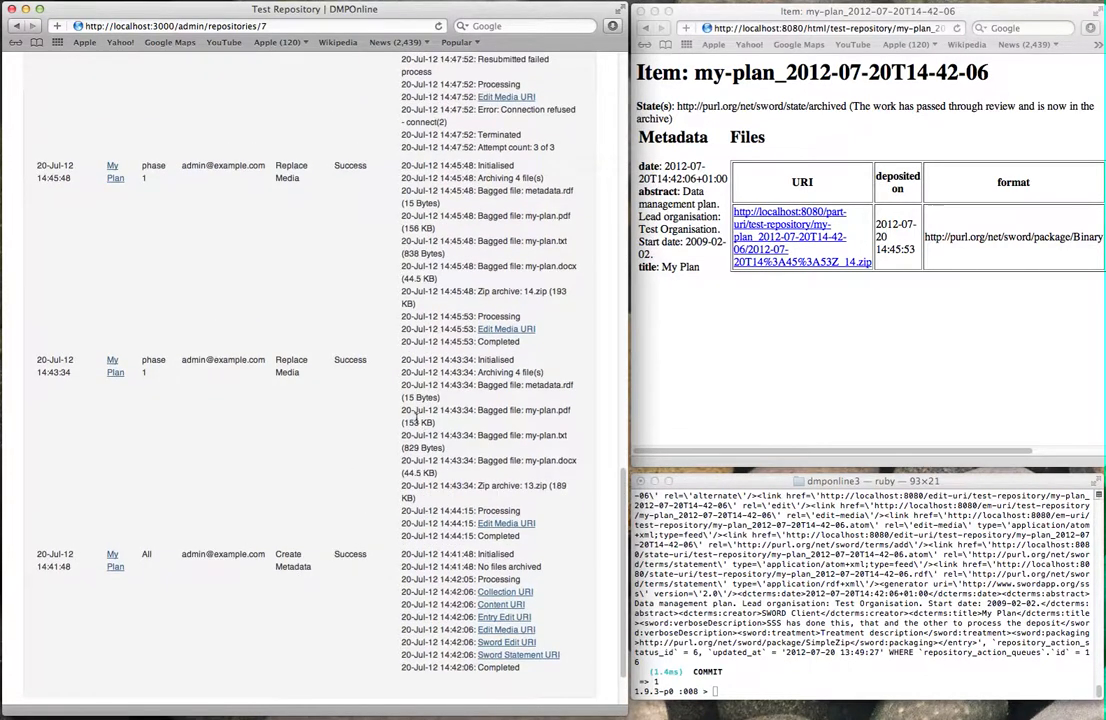
scroll(403, 251, up, 10)
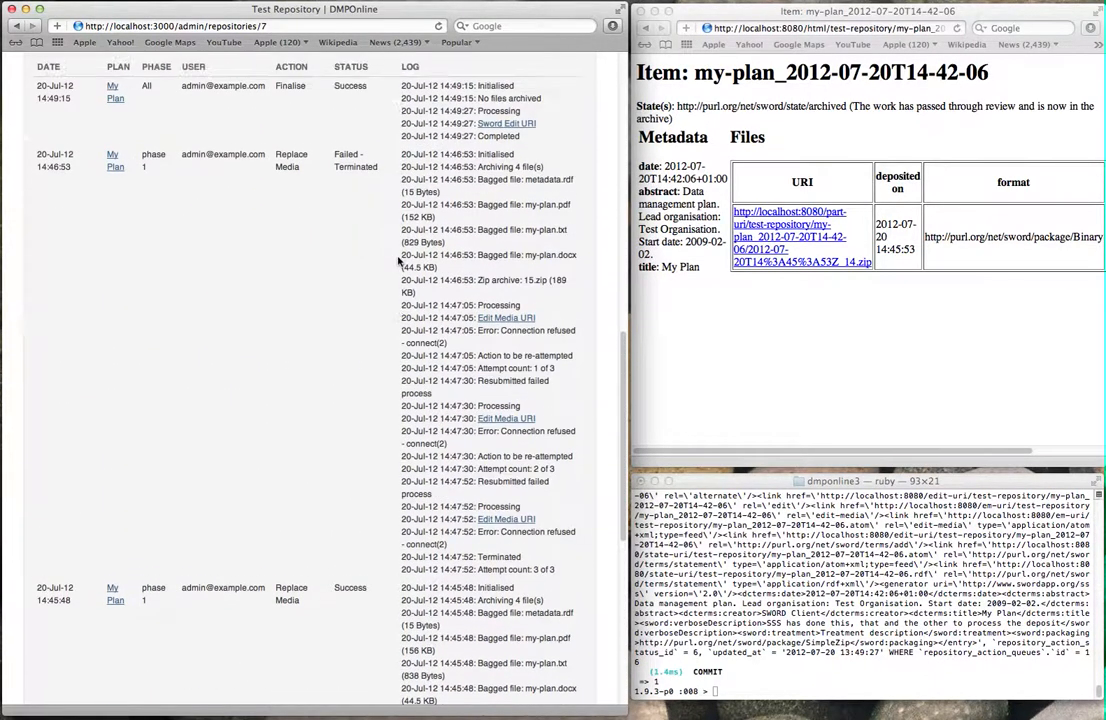
scroll(405, 290, up, 4)
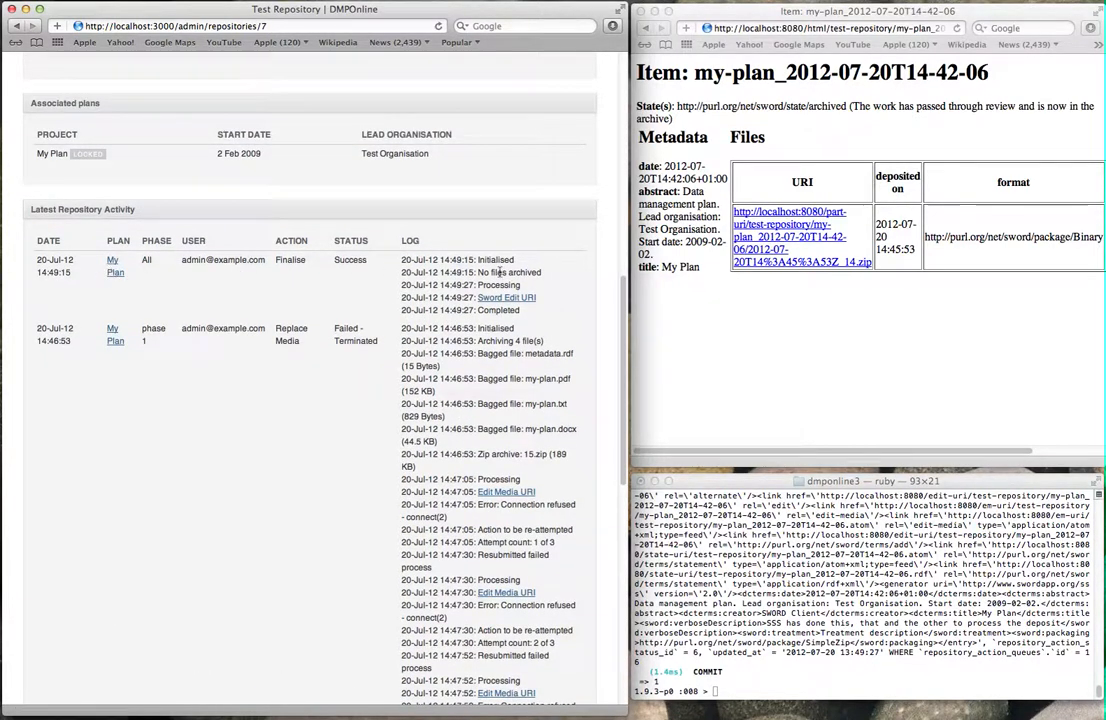
scroll(556, 292, up, 9)
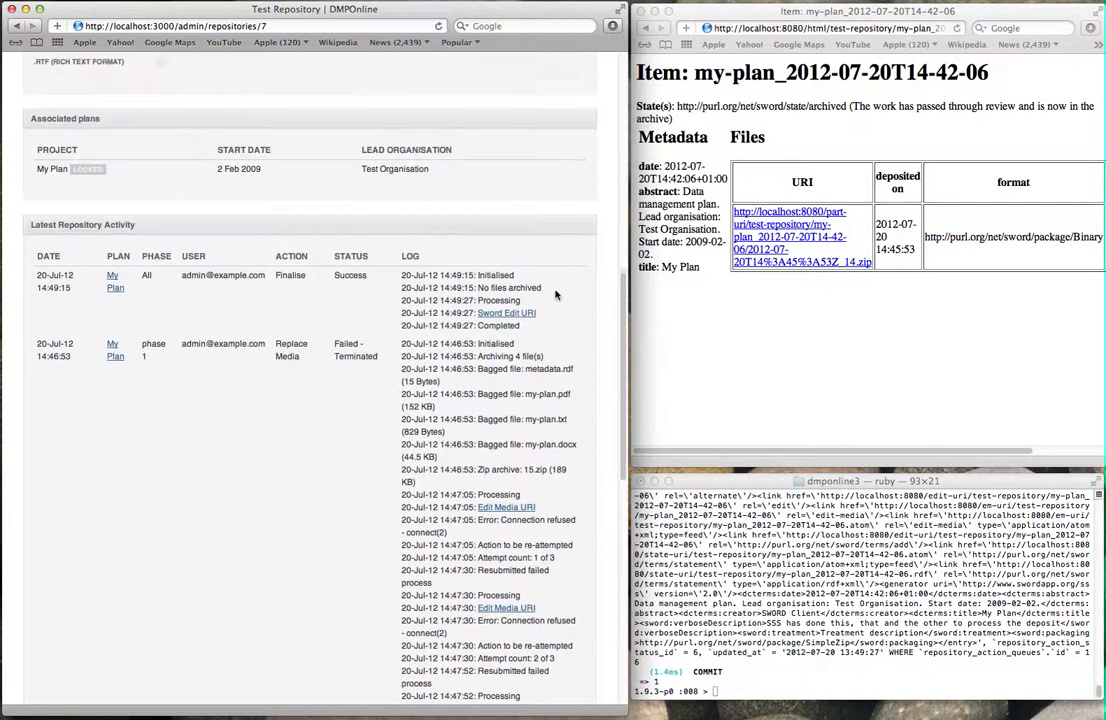
scroll(556, 295, up, 7)
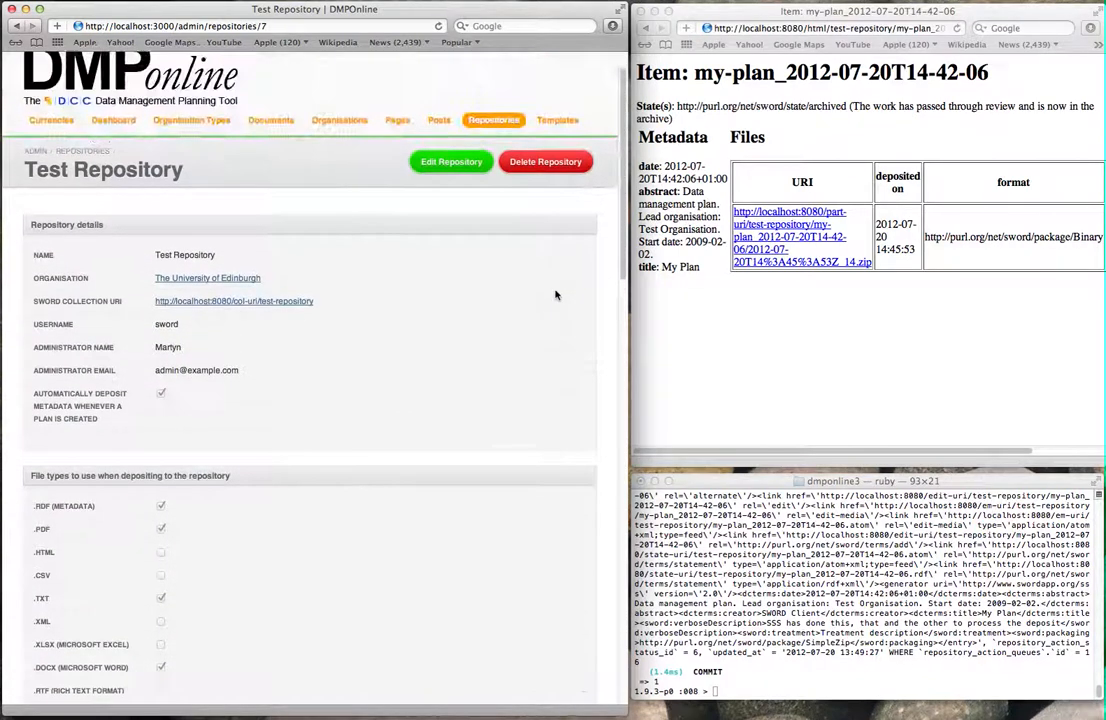